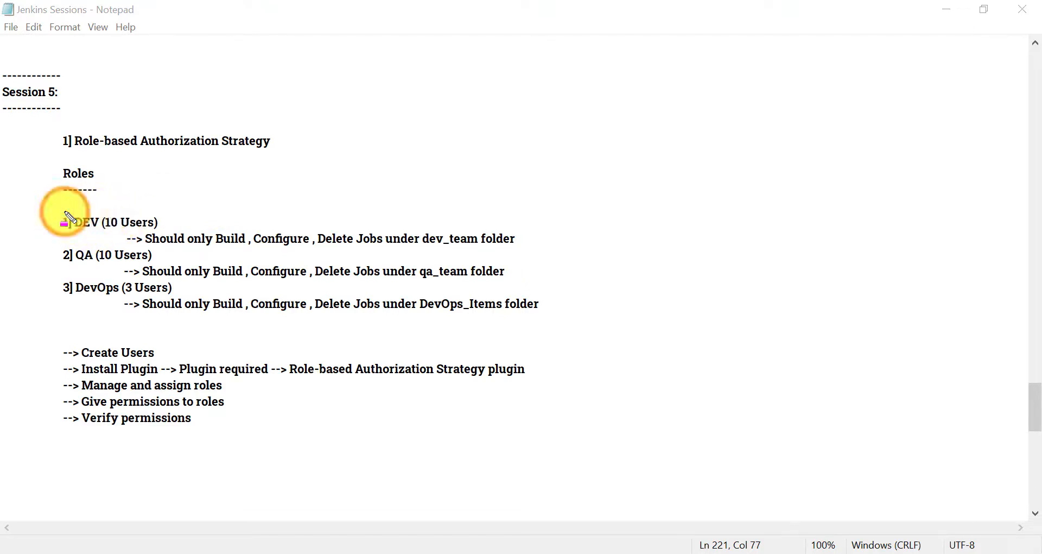
# Highlight the DEV, QA and DevOps role headings and user counts in the notes, then clear them
pyautogui.moveTo(64, 212); pyautogui.dragTo(101, 235)
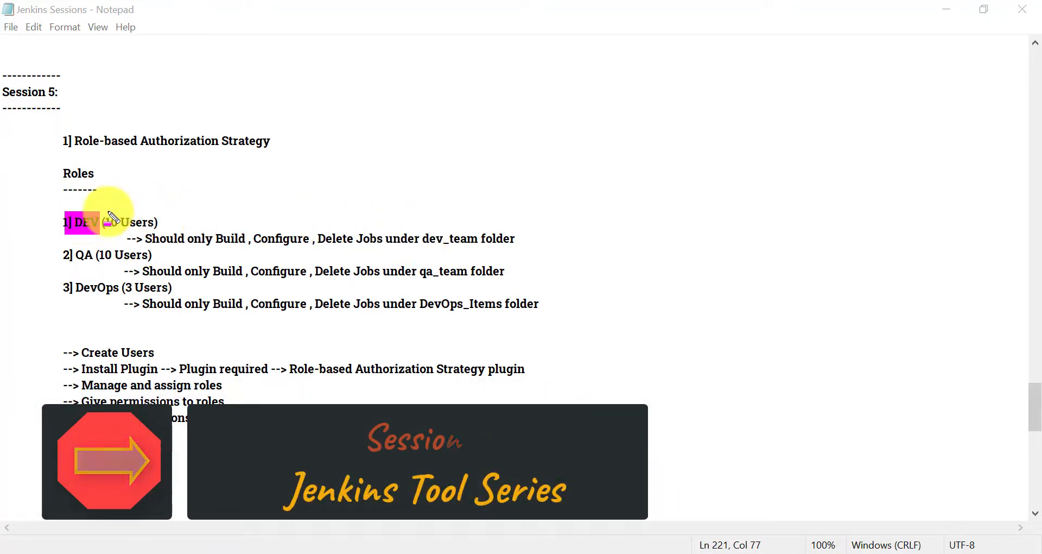
pyautogui.moveTo(107, 219); pyautogui.dragTo(149, 220)
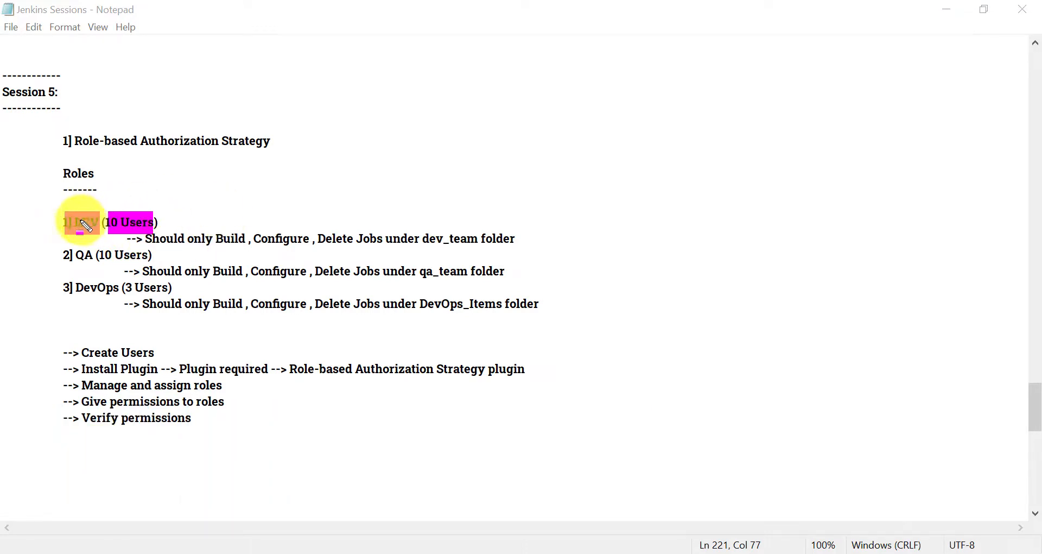
pyautogui.moveTo(71, 252); pyautogui.dragTo(97, 265)
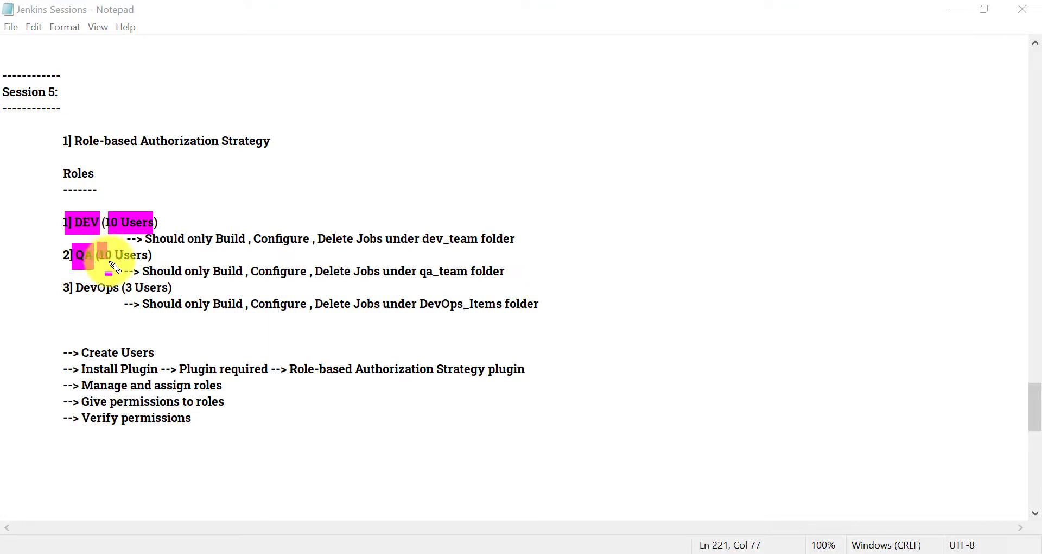
pyautogui.moveTo(99, 255); pyautogui.dragTo(127, 257)
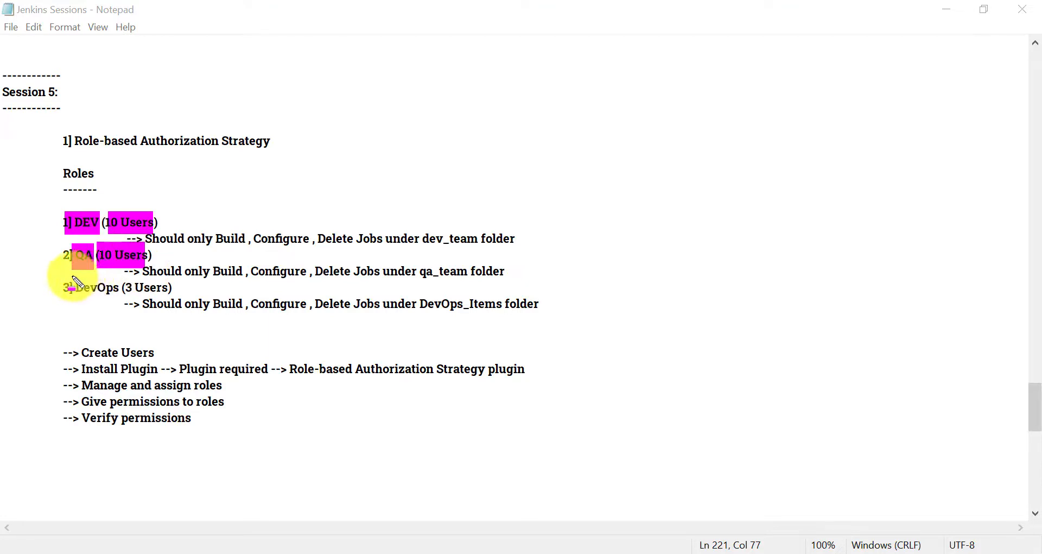
pyautogui.moveTo(76, 282); pyautogui.dragTo(169, 301)
pyautogui.click(127, 281)
pyautogui.press('Escape')
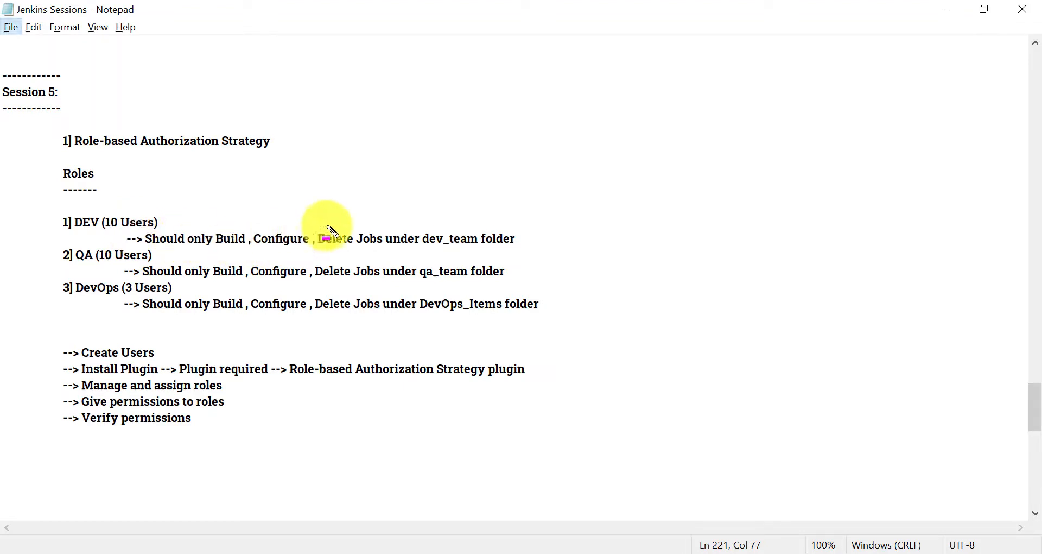
# Highlight the dev_team, qa_team and DevOps_Items folder permissions and the setup steps in the notes
pyautogui.moveTo(422, 231); pyautogui.dragTo(516, 228)
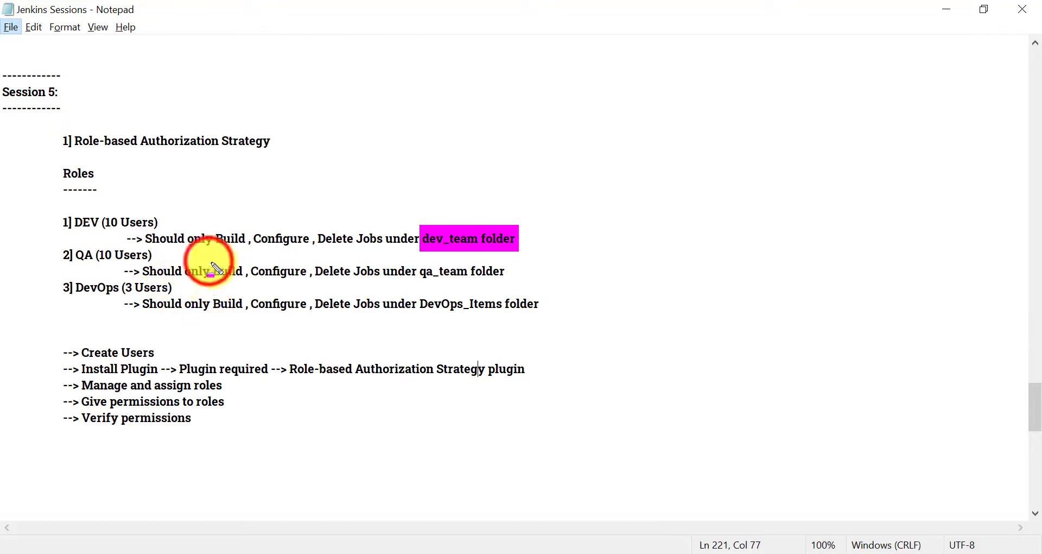
pyautogui.moveTo(209, 295); pyautogui.dragTo(505, 294)
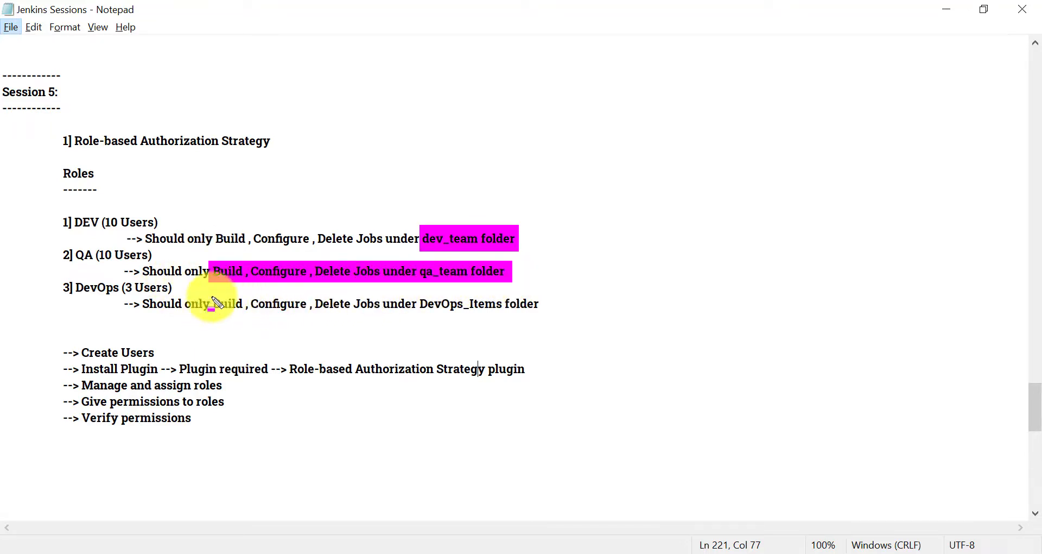
pyautogui.moveTo(185, 300); pyautogui.dragTo(566, 317)
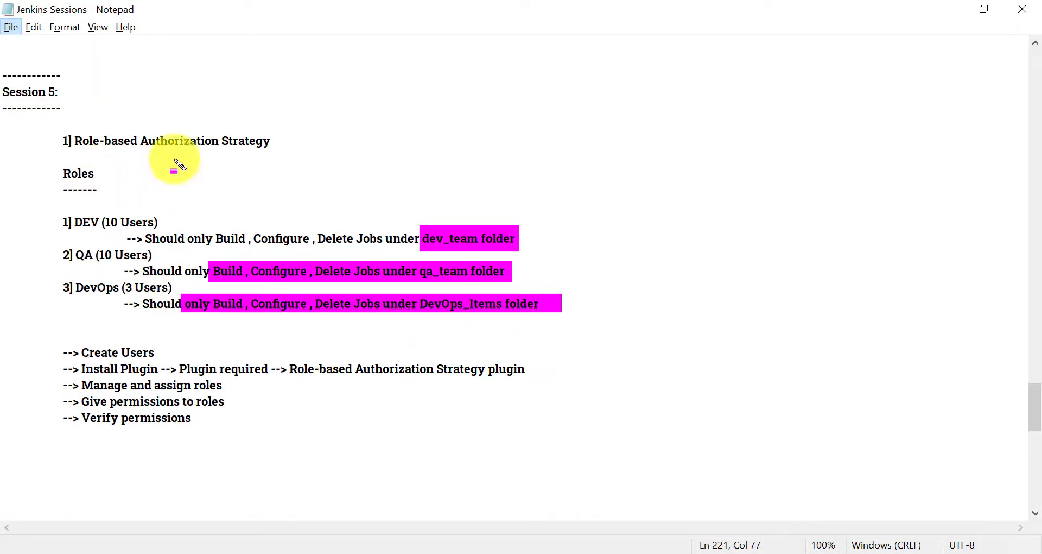
pyautogui.moveTo(70, 128)
pyautogui.mouseDown()
pyautogui.moveTo(186, 154)
pyautogui.moveTo(326, 160)
pyautogui.mouseUp()
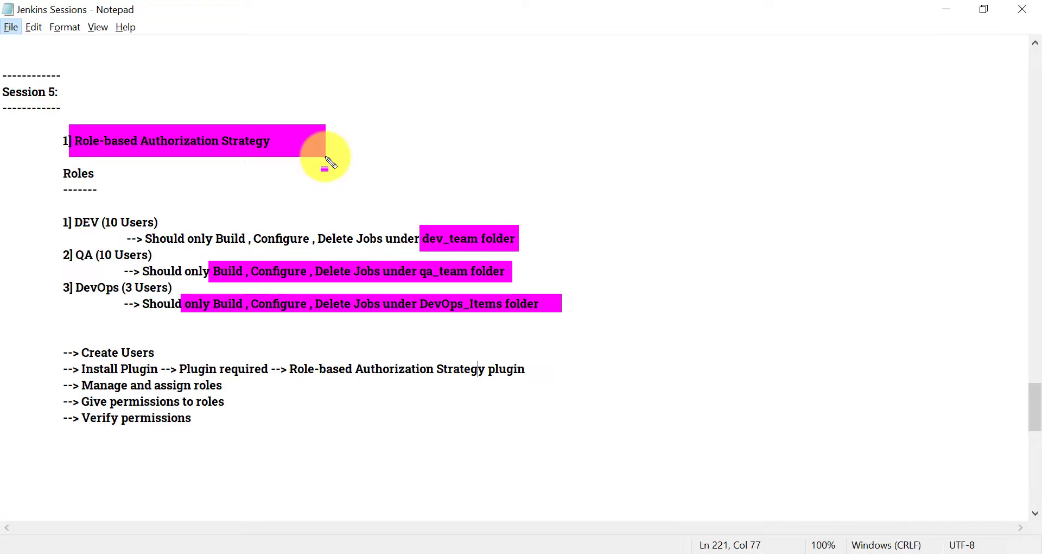
pyautogui.press('Escape')
pyautogui.moveTo(63, 353)
pyautogui.mouseDown()
pyautogui.moveTo(209, 367)
pyautogui.moveTo(243, 421)
pyautogui.mouseUp()
pyautogui.click(244, 421)
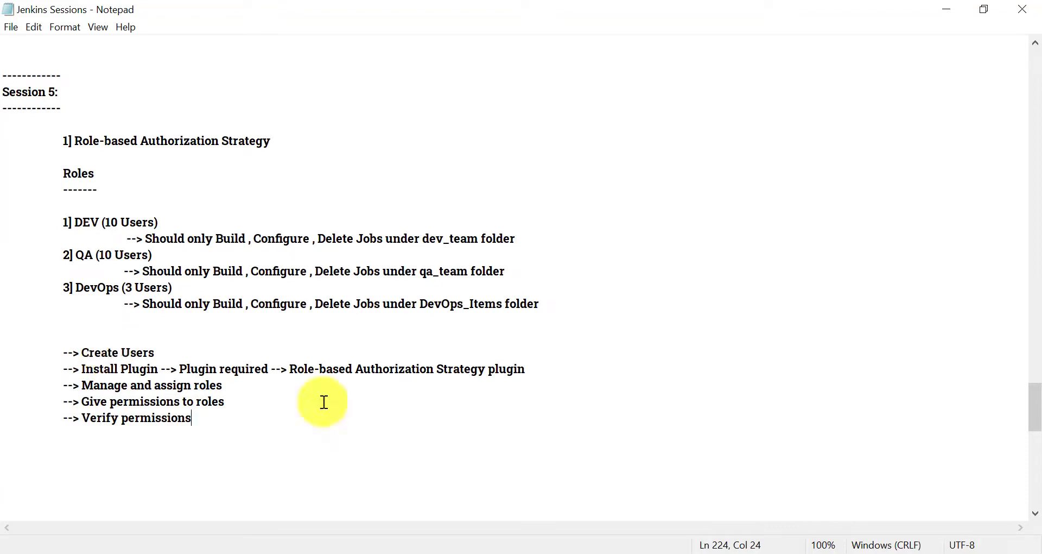
# Switch to Jenkins and go to the Manage Users page under Manage Jenkins
pyautogui.hotkey('alt', 'Tab')
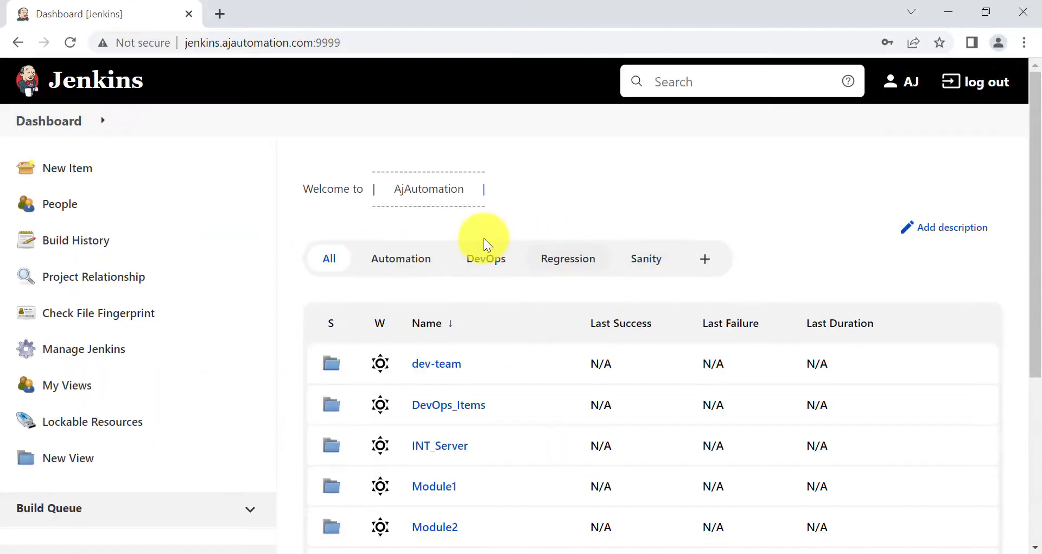
pyautogui.click(90, 352)
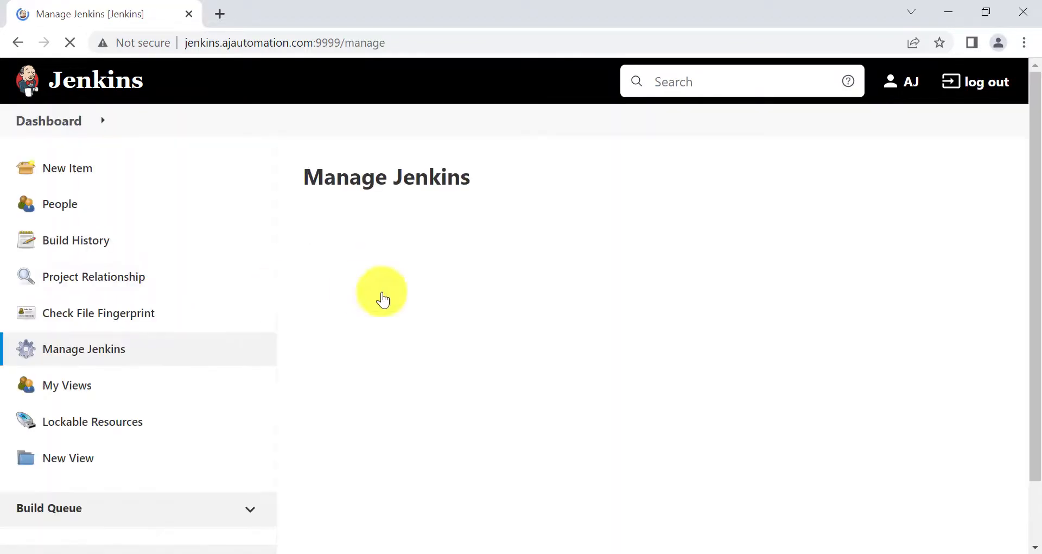
pyautogui.scroll(-2, 434, 401)
pyautogui.scroll(-4, 646, 395)
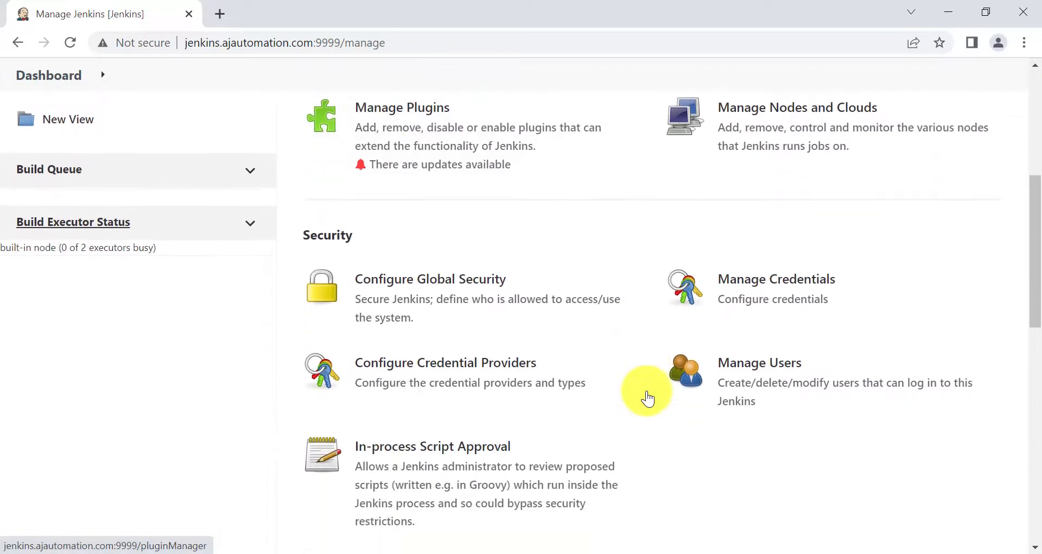
pyautogui.click(796, 353)
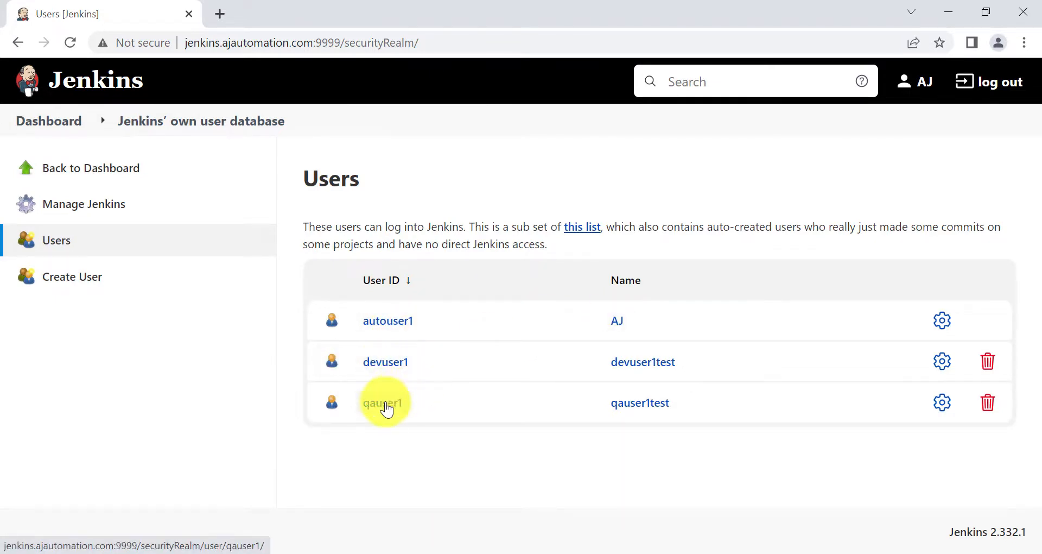
# Create the user devuser2 with its password, full name and e-mail
pyautogui.click(76, 275)
pyautogui.click(463, 231)
pyautogui.write('devuser2')
pyautogui.click(477, 254)
pyautogui.click(455, 281)
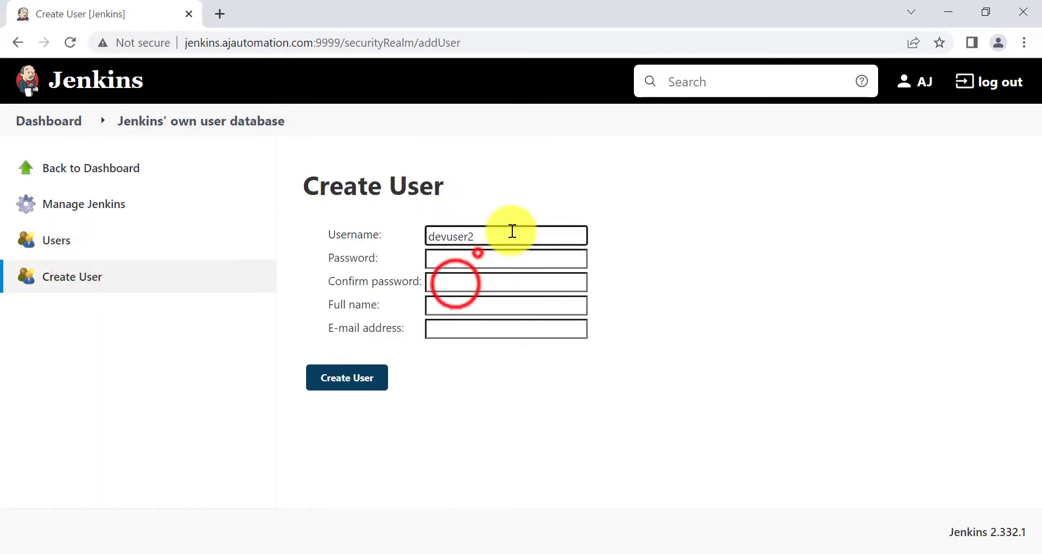
pyautogui.click(449, 307)
pyautogui.write('devuser2')
pyautogui.click(451, 328)
pyautogui.click(347, 377)
# Create the user qauser2 with its full name and e-mail
pyautogui.click(69, 280)
pyautogui.click(472, 237)
pyautogui.write('qauser2')
pyautogui.press('Tab')
pyautogui.press('Tab')
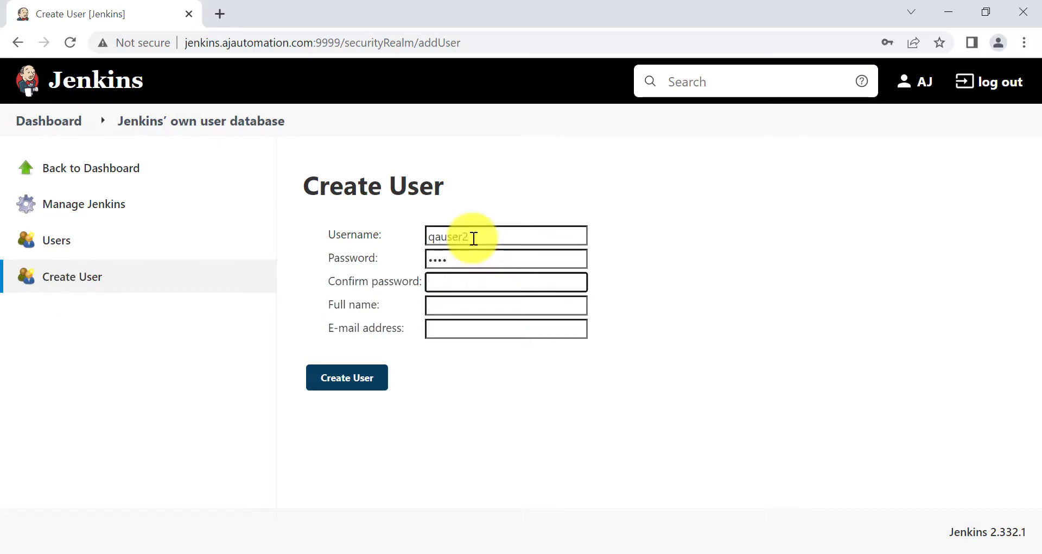
pyautogui.write('qauser2')
pyautogui.click(454, 327)
pyautogui.write('qauser2@test.com')
pyautogui.click(347, 377)
# Create the first DevOps user, devopsuser1
pyautogui.click(63, 281)
pyautogui.click(454, 232)
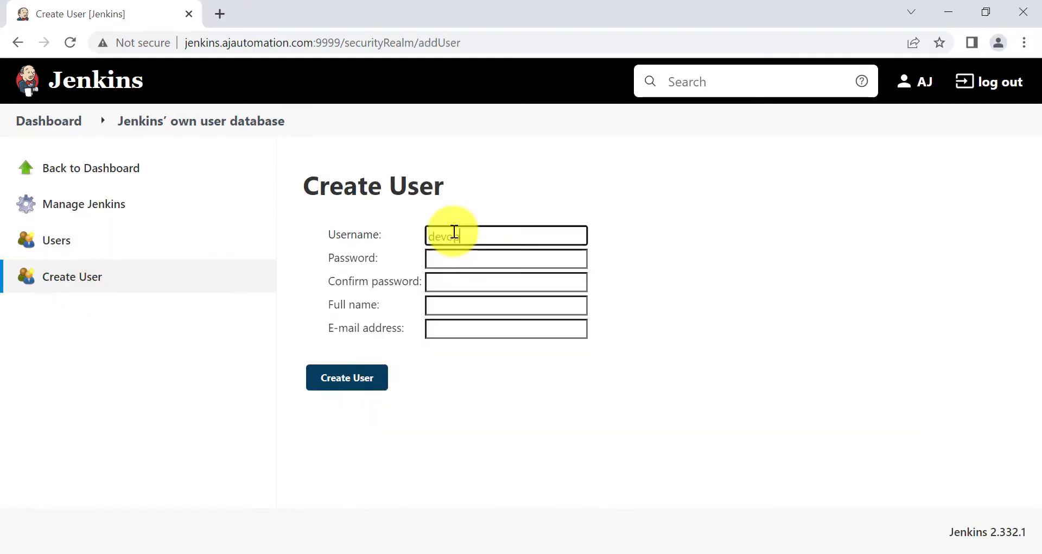
pyautogui.write('devopsuser1')
pyautogui.press('Tab')
pyautogui.press('Tab')
pyautogui.press('Tab')
pyautogui.write('devopsuser1@test.com')
pyautogui.tripleClick(460, 310)
pyautogui.hotkey('ctrl', 'x')
pyautogui.click(475, 334)
pyautogui.click(347, 377)
# Create the second DevOps user, devopsuser2
pyautogui.click(71, 277)
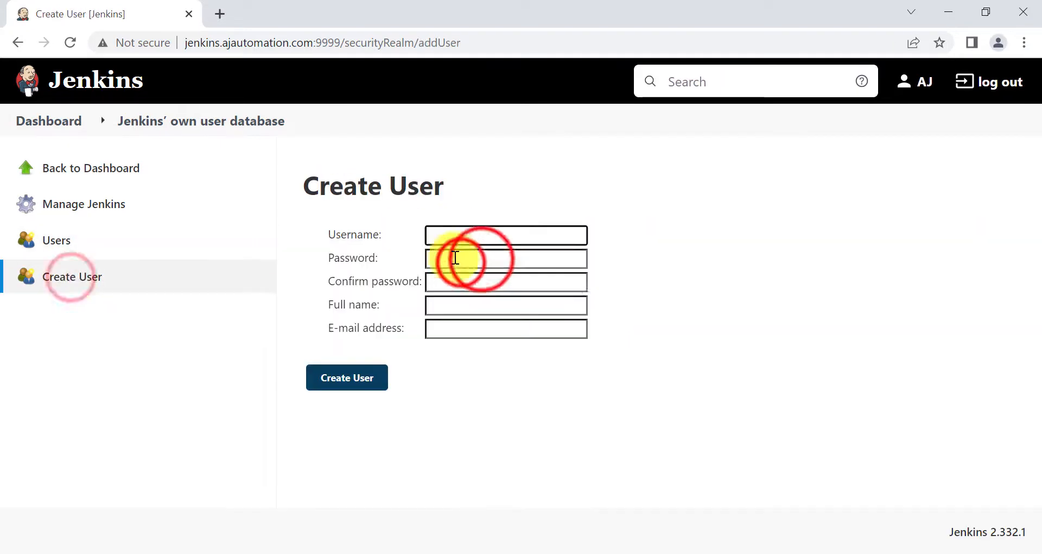
pyautogui.write('devopsuser2')
pyautogui.click(478, 266)
pyautogui.click(456, 305)
pyautogui.write('devopsuser2')
pyautogui.click(451, 325)
pyautogui.write('devops')
pyautogui.click(350, 377)
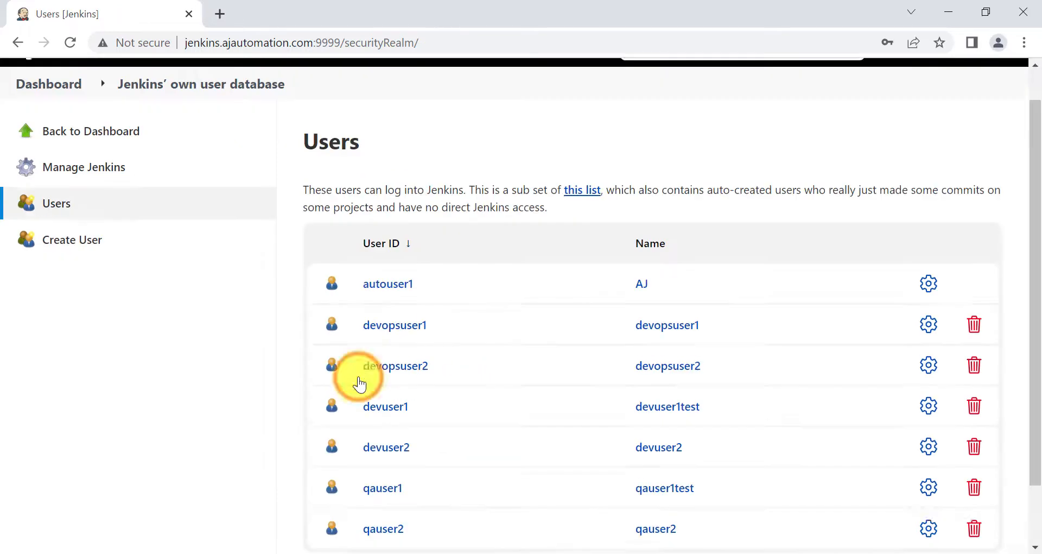
# Highlight the DevOps, dev and QA user pairs in the Users list, then clear the marks
pyautogui.scroll(-2, 434, 421)
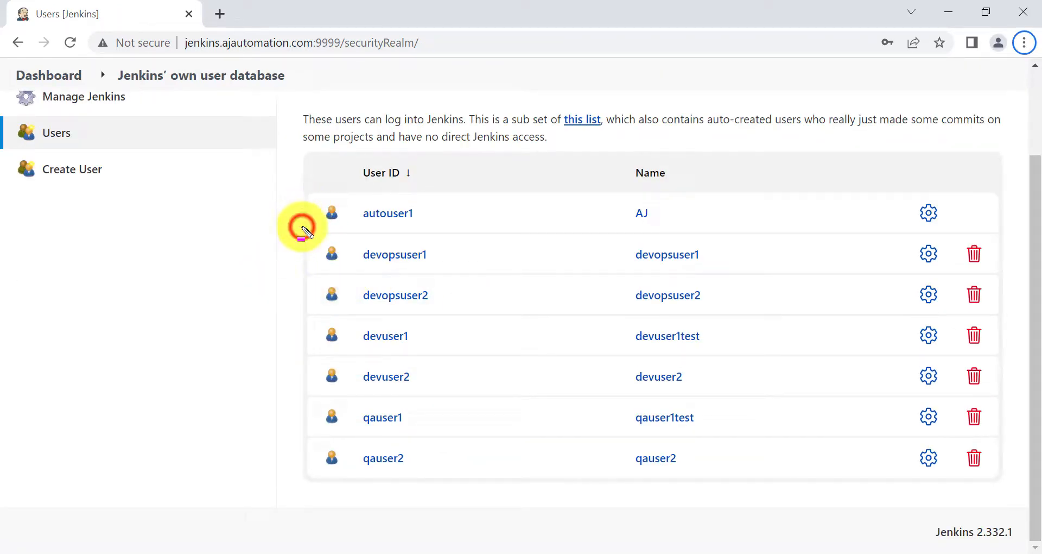
pyautogui.moveTo(302, 226); pyautogui.dragTo(452, 320)
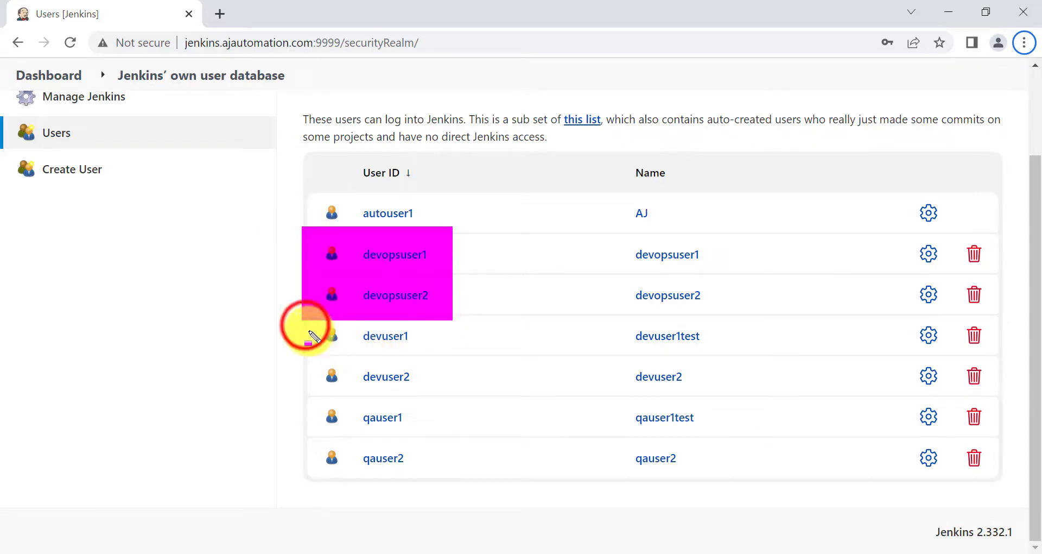
pyautogui.moveTo(305, 325)
pyautogui.mouseDown()
pyautogui.moveTo(415, 361)
pyautogui.moveTo(440, 392)
pyautogui.mouseUp()
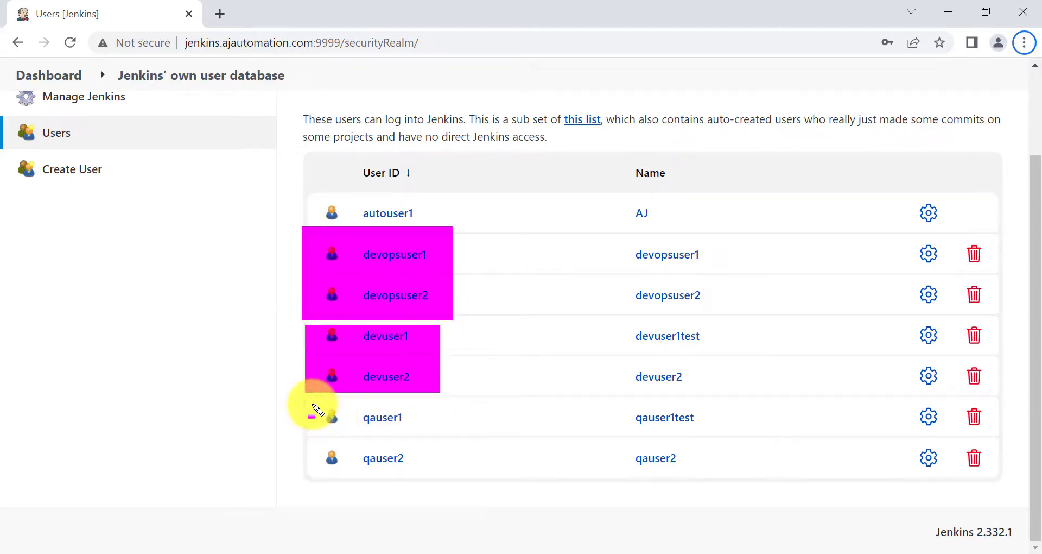
pyautogui.moveTo(312, 403); pyautogui.dragTo(447, 481)
pyautogui.press('Escape')
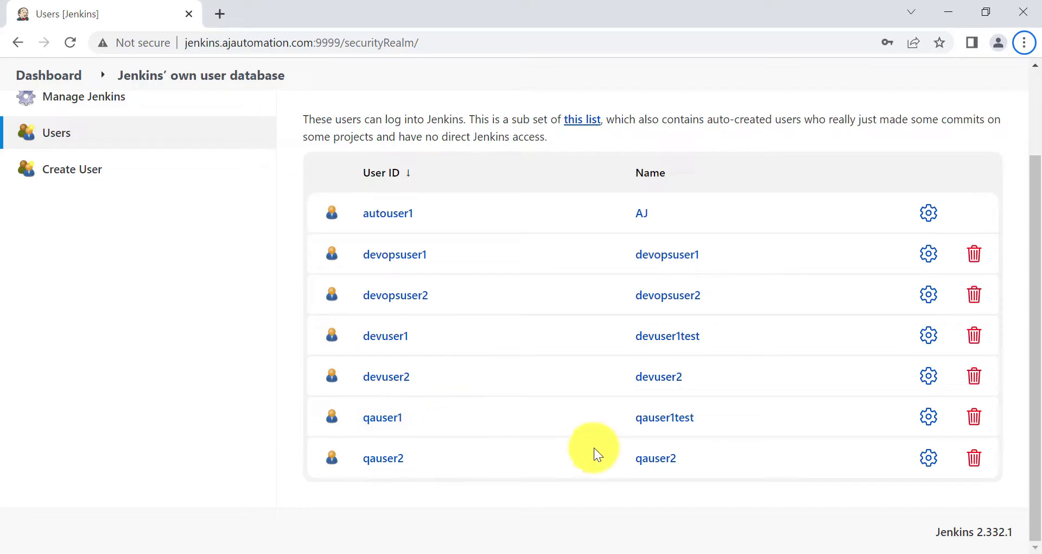
pyautogui.click(543, 551)
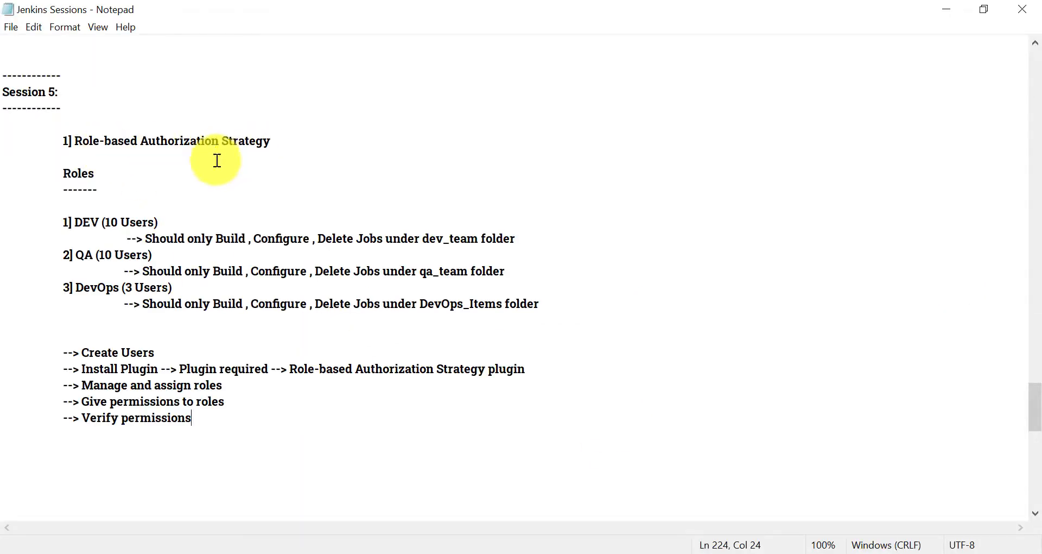
pyautogui.scroll(-1, 130, 335)
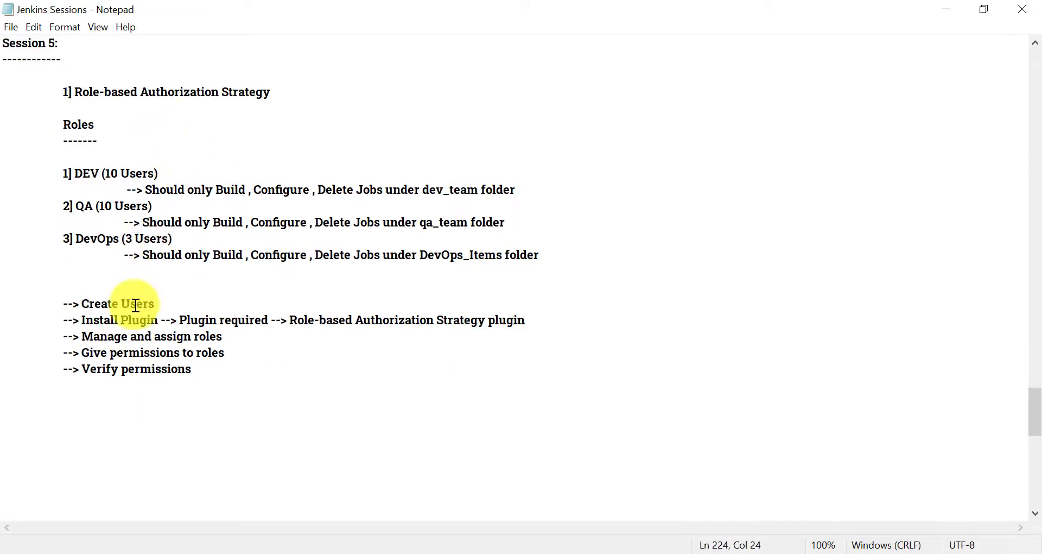
pyautogui.moveTo(288, 321); pyautogui.dragTo(528, 327)
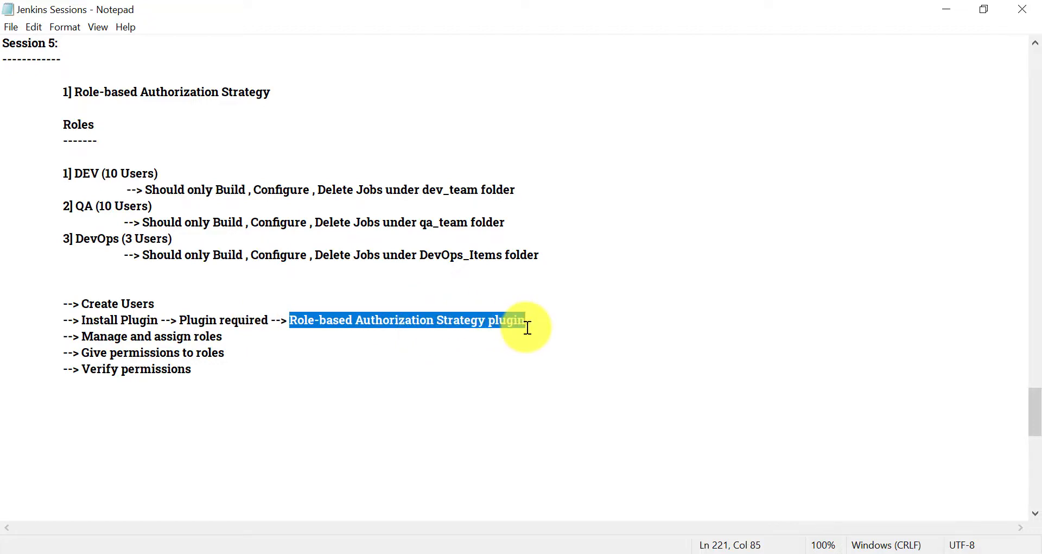
pyautogui.click(296, 320)
pyautogui.moveTo(292, 320); pyautogui.dragTo(495, 327)
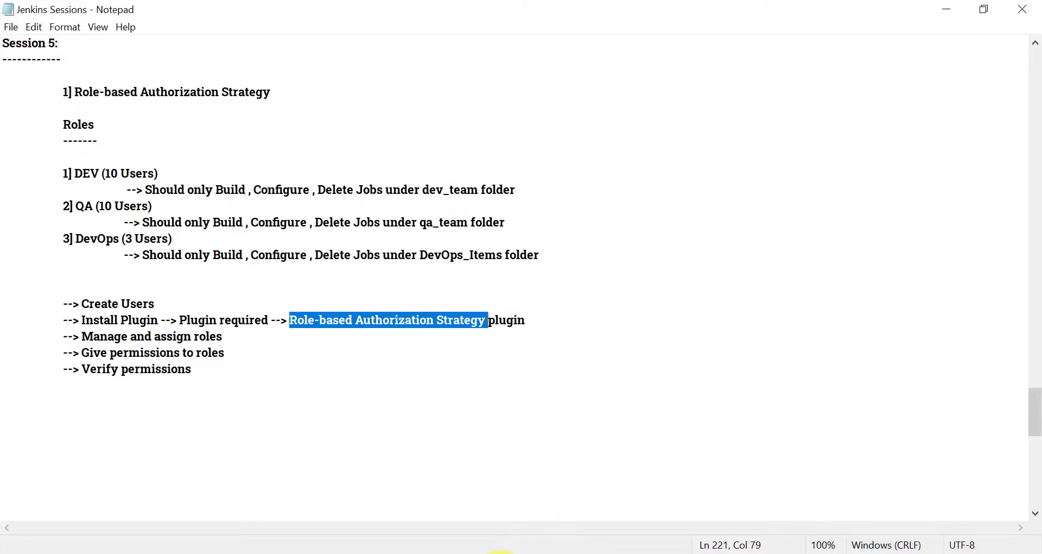
pyautogui.click(499, 551)
pyautogui.scroll(2, 108, 144)
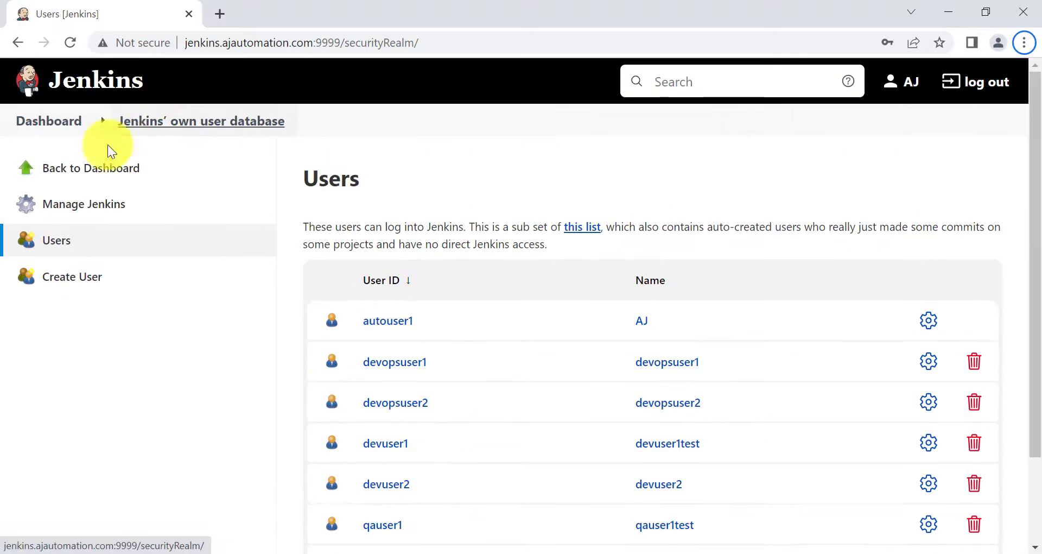
# Open Manage Plugins and list the plugins available to install
pyautogui.click(70, 205)
pyautogui.scroll(-2, 489, 367)
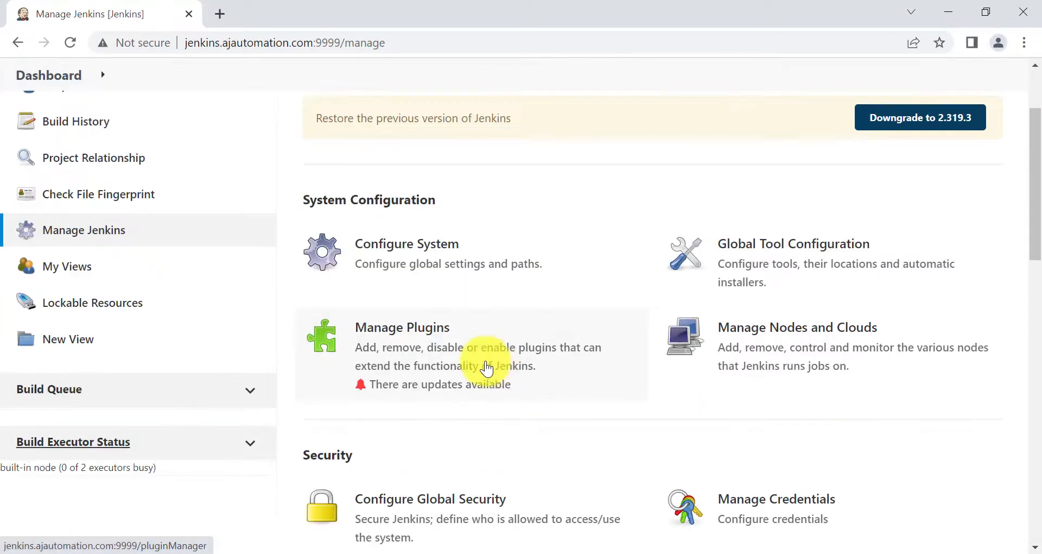
pyautogui.click(419, 359)
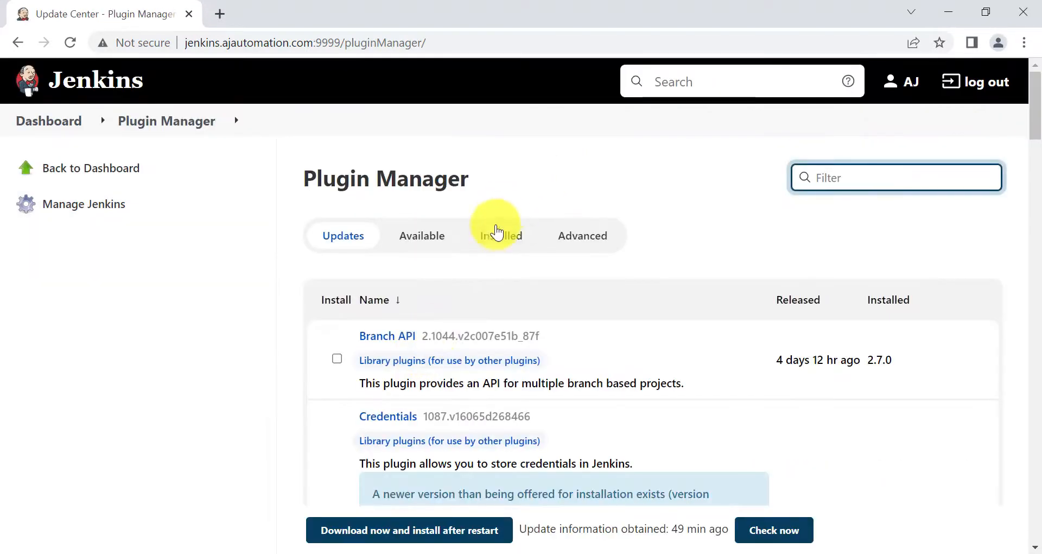
pyautogui.click(449, 237)
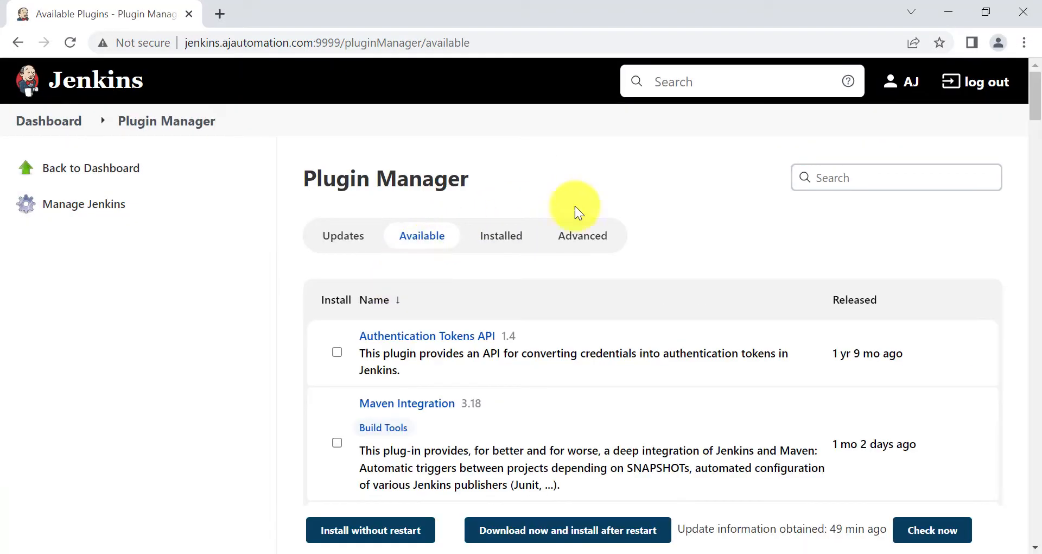
pyautogui.click(857, 187)
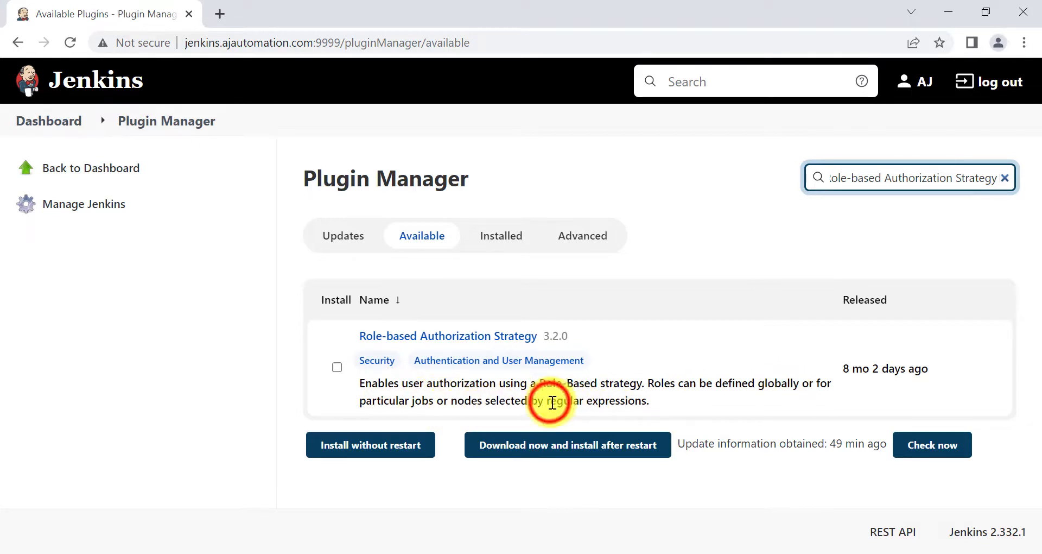
# Check Role-based Authorization Strategy and install it without restart
pyautogui.moveTo(550, 402); pyautogui.dragTo(631, 407)
pyautogui.click(652, 407)
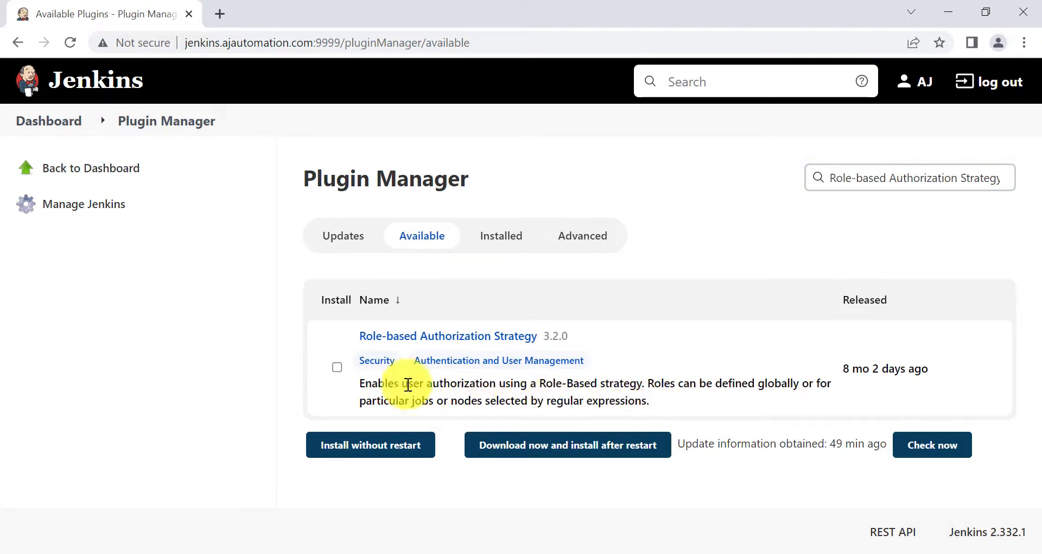
pyautogui.click(337, 366)
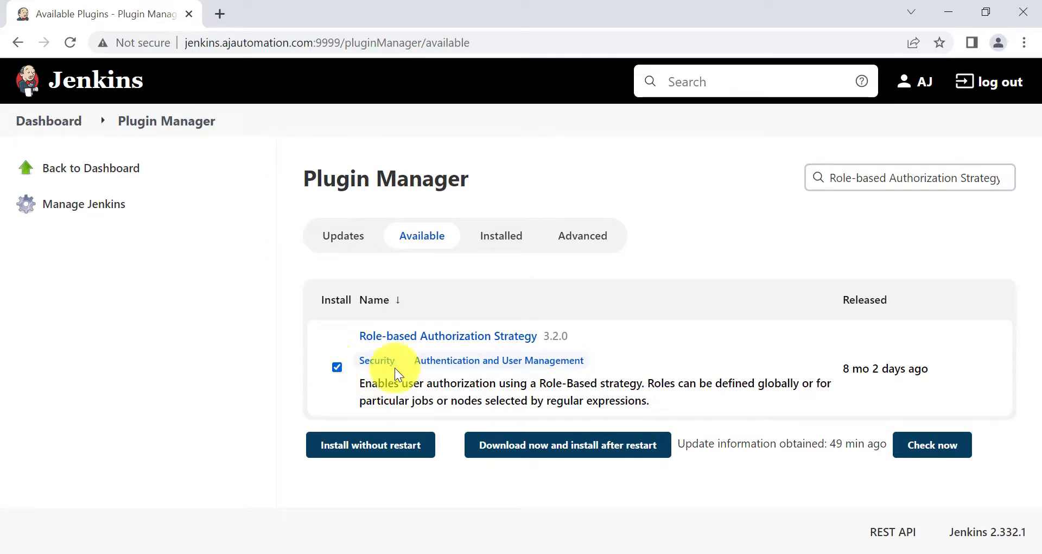
pyautogui.click(364, 458)
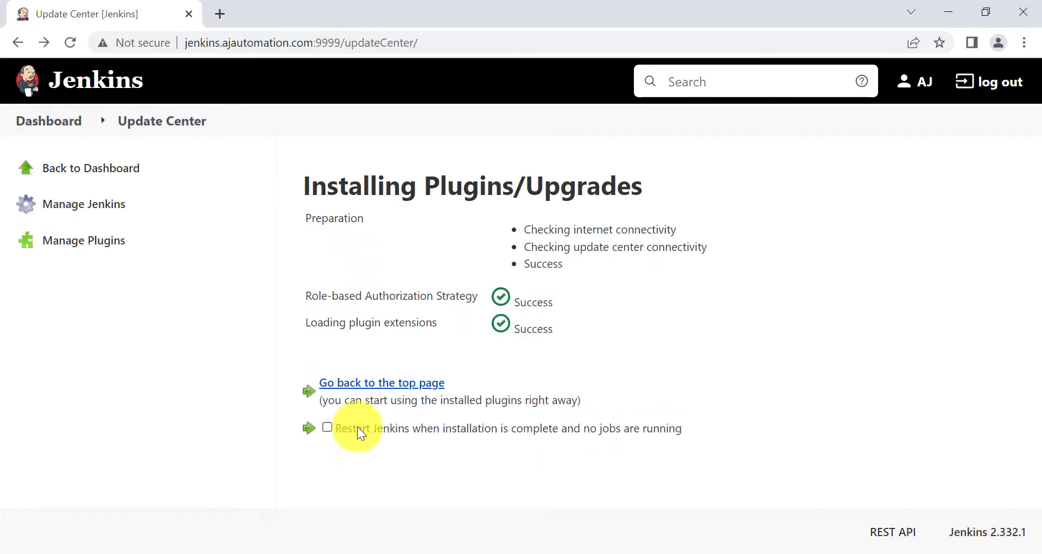
# Tick 'Restart Jenkins when installation is complete' and sign back in as admin
pyautogui.click(357, 428)
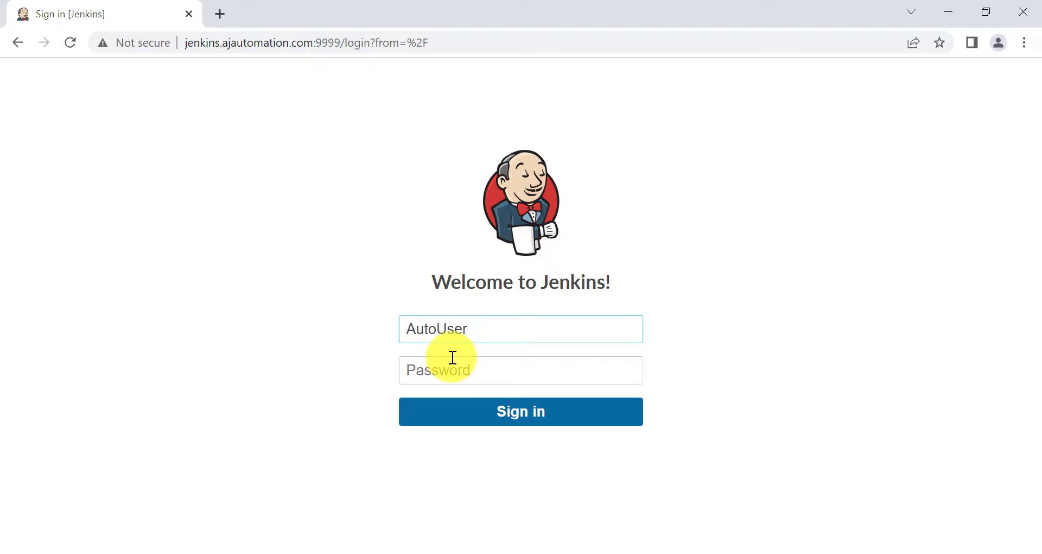
pyautogui.click(433, 371)
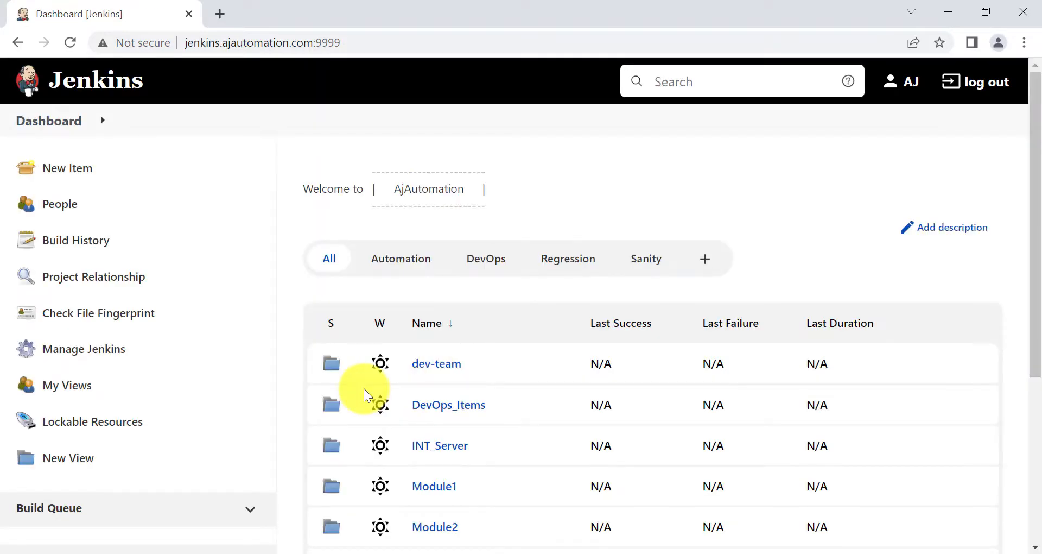
pyautogui.click(109, 360)
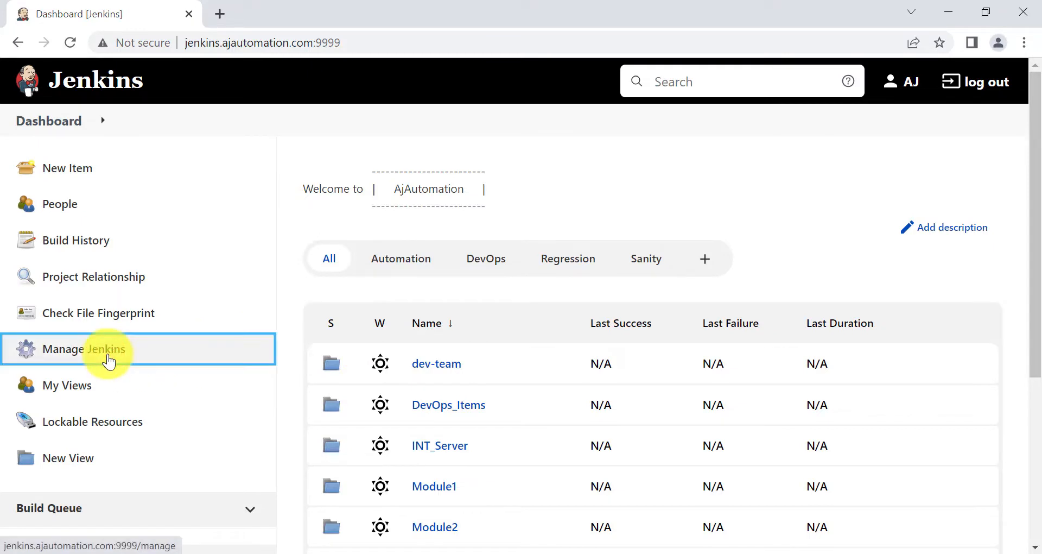
pyautogui.scroll(-4, 413, 415)
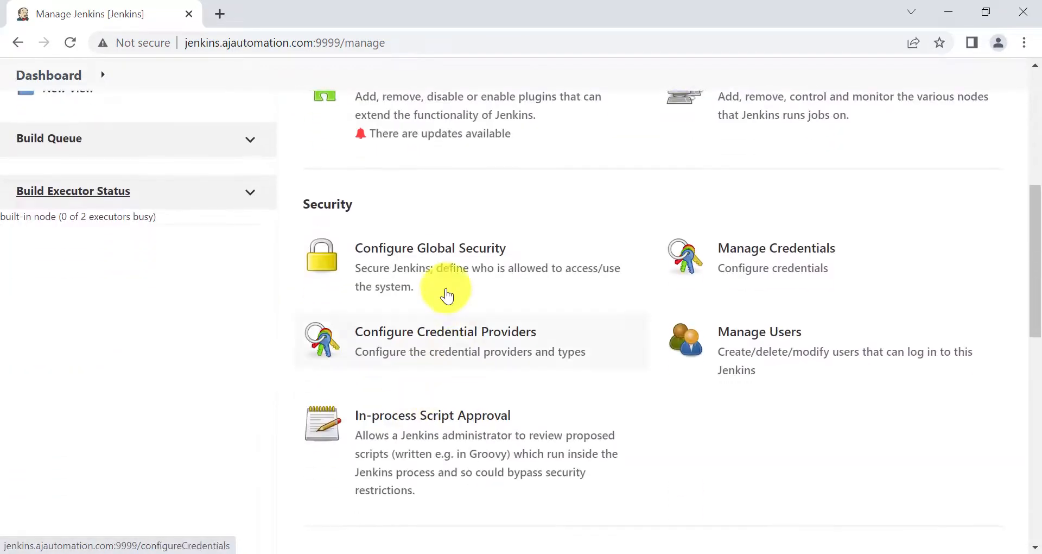
pyautogui.click(415, 253)
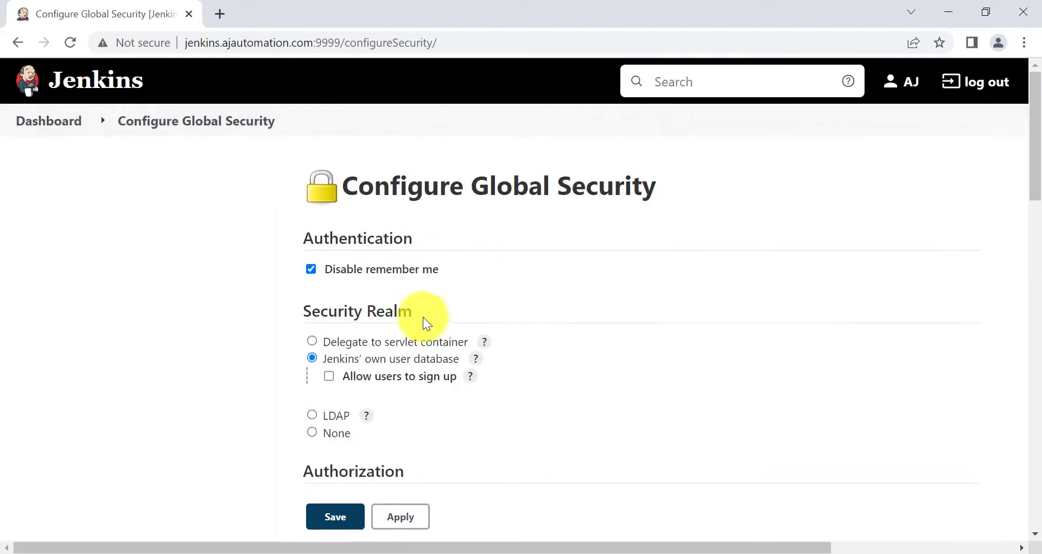
pyautogui.scroll(-10, 403, 373)
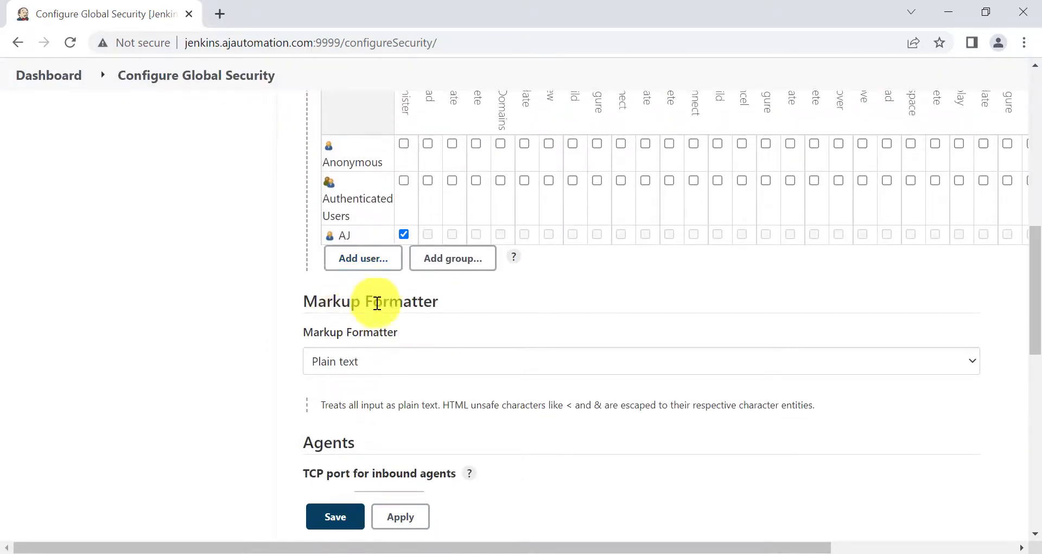
pyautogui.scroll(7, 361, 296)
pyautogui.scroll(-5, 418, 396)
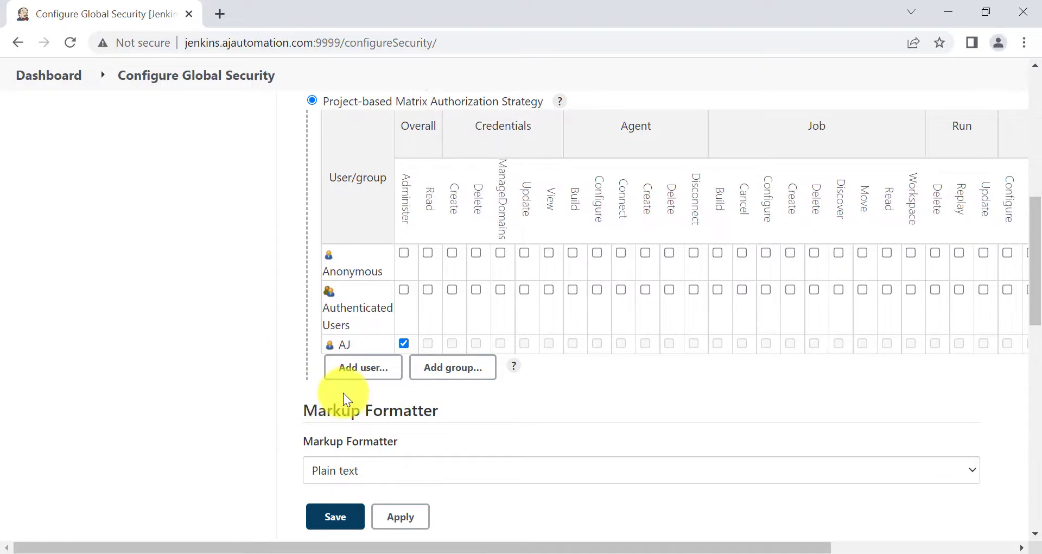
pyautogui.scroll(4, 328, 323)
pyautogui.scroll(-4, 328, 324)
pyautogui.scroll(4, 329, 322)
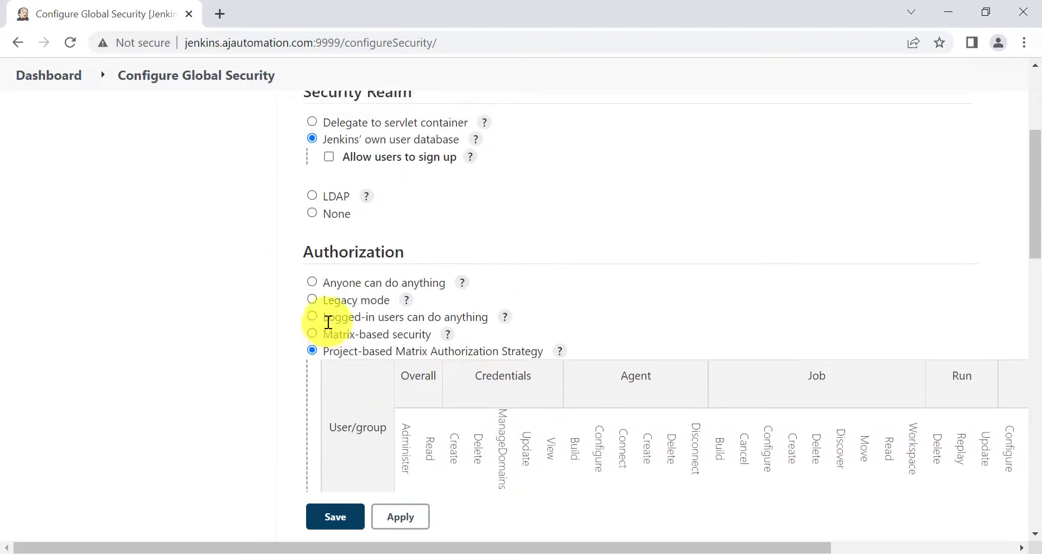
pyautogui.scroll(5, 329, 322)
pyautogui.click(40, 117)
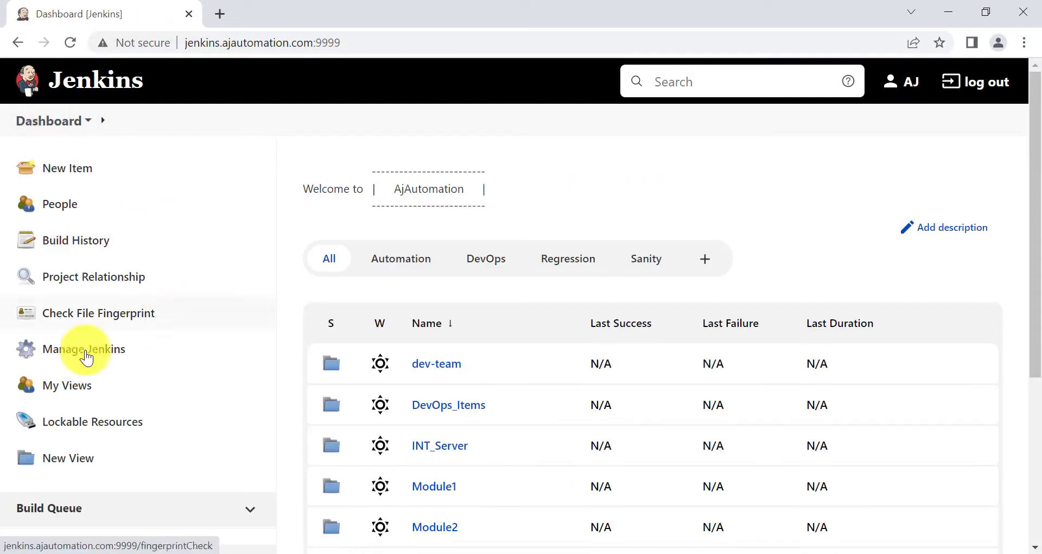
# Enable Role-based Authorization Strategy under Installed plugins filtered by 'role', then restart Jenkins once no jobs run
pyautogui.click(86, 359)
pyautogui.scroll(-1, 435, 326)
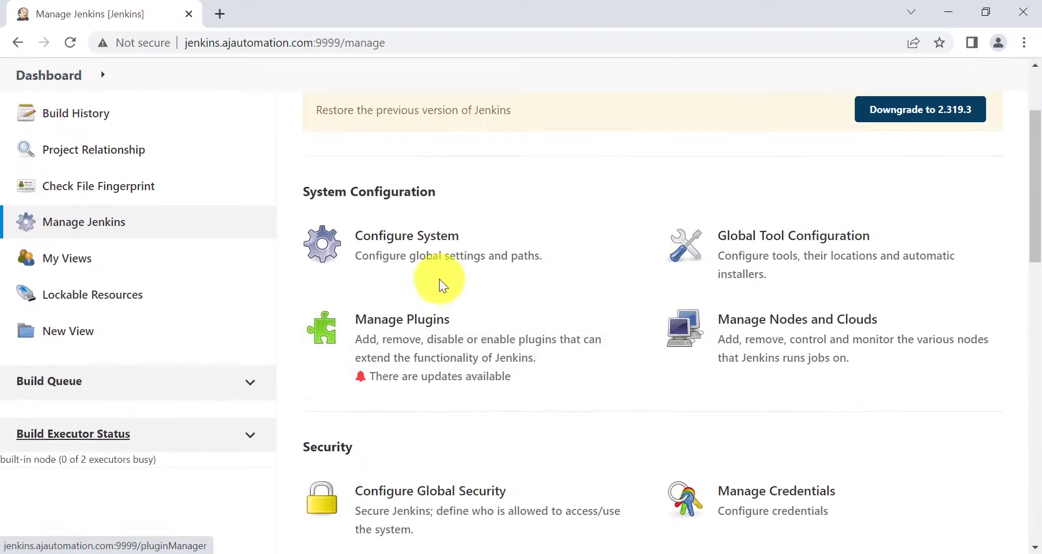
pyautogui.click(384, 336)
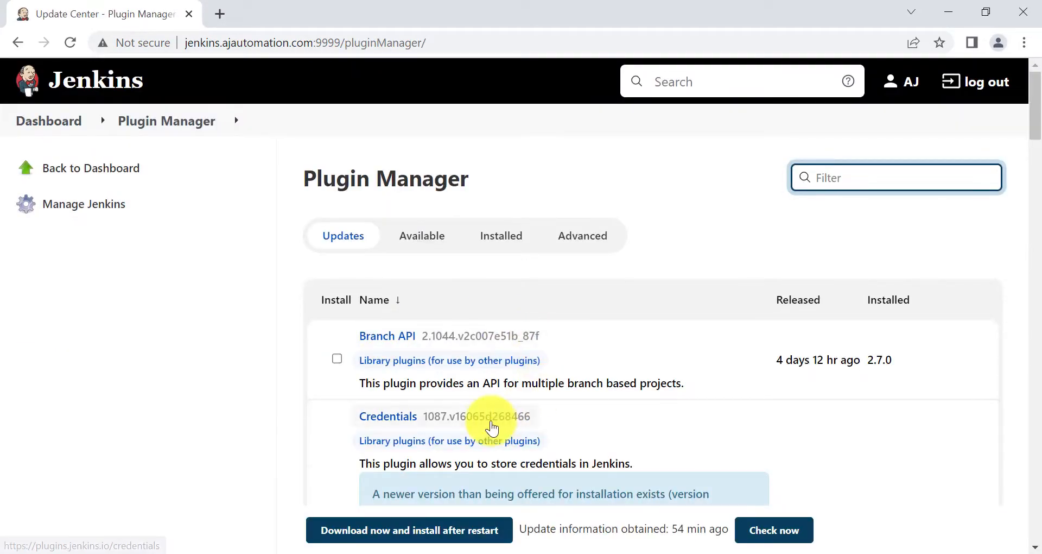
pyautogui.scroll(-1, 483, 424)
pyautogui.scroll(1, 515, 326)
pyautogui.click(504, 234)
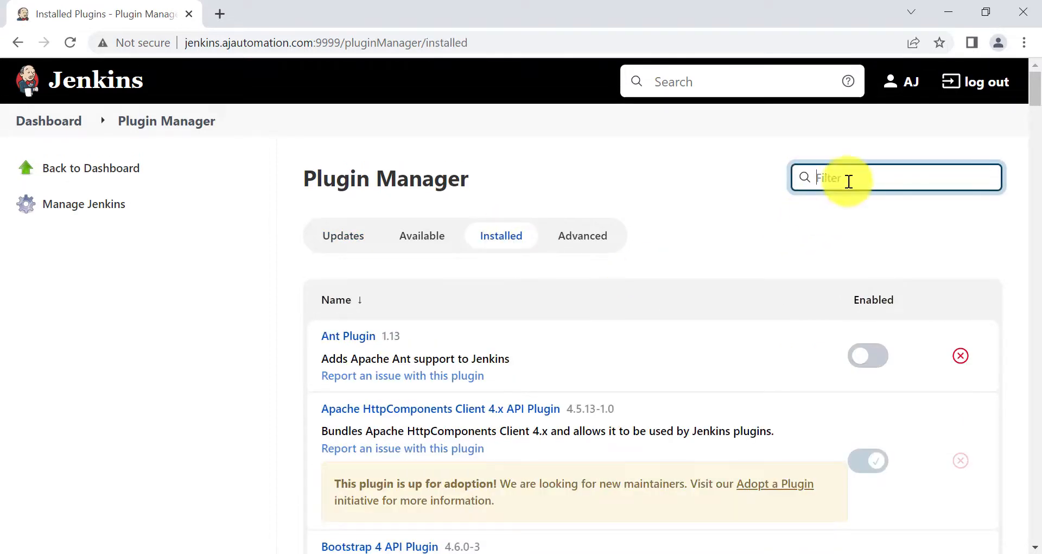
pyautogui.write('role')
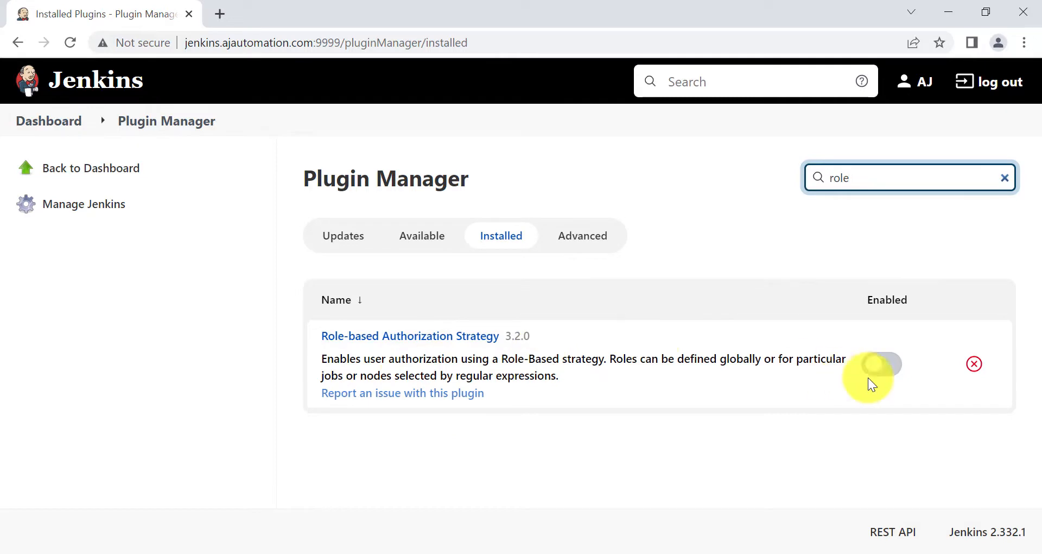
pyautogui.click(892, 364)
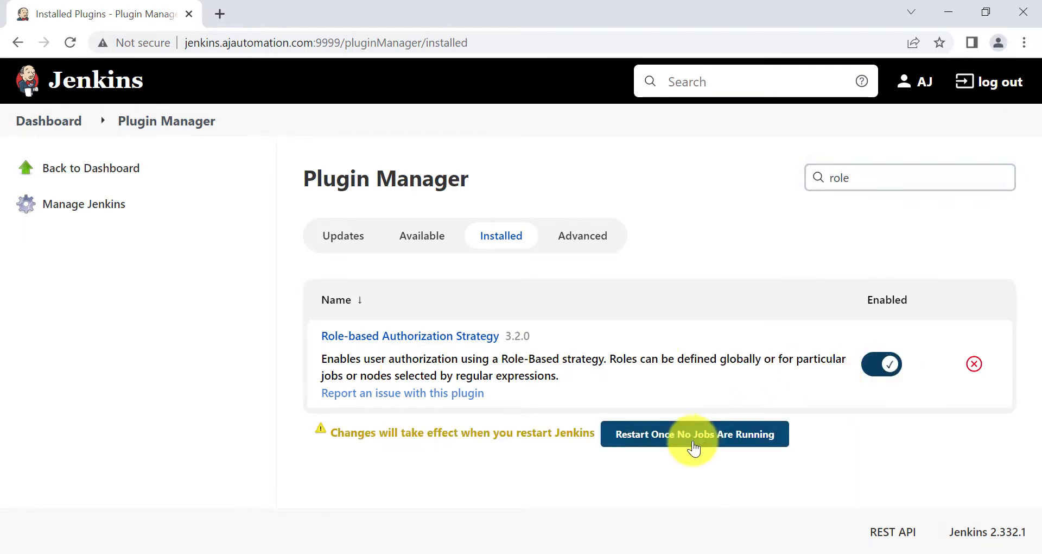
pyautogui.click(687, 441)
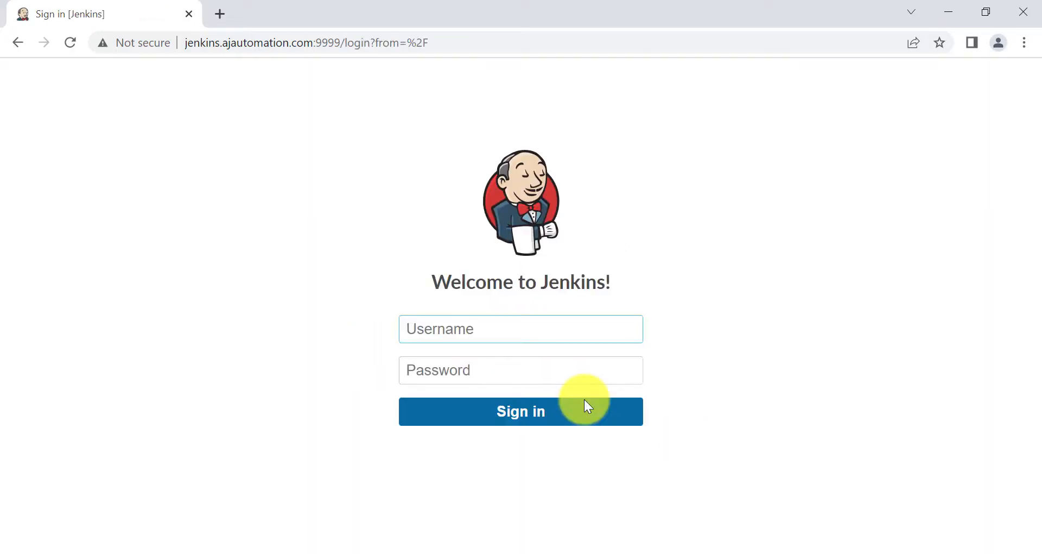
# Sign back in with the account's username and password and open the Manage Jenkins page
pyautogui.write('AutoUser1')
pyautogui.click(524, 364)
pyautogui.write('****')
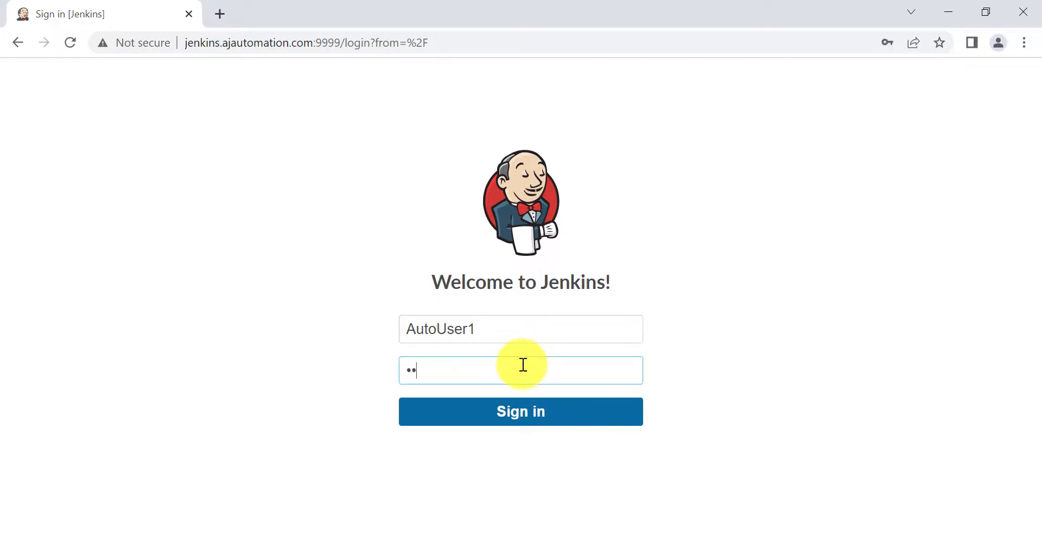
pyautogui.press('Return')
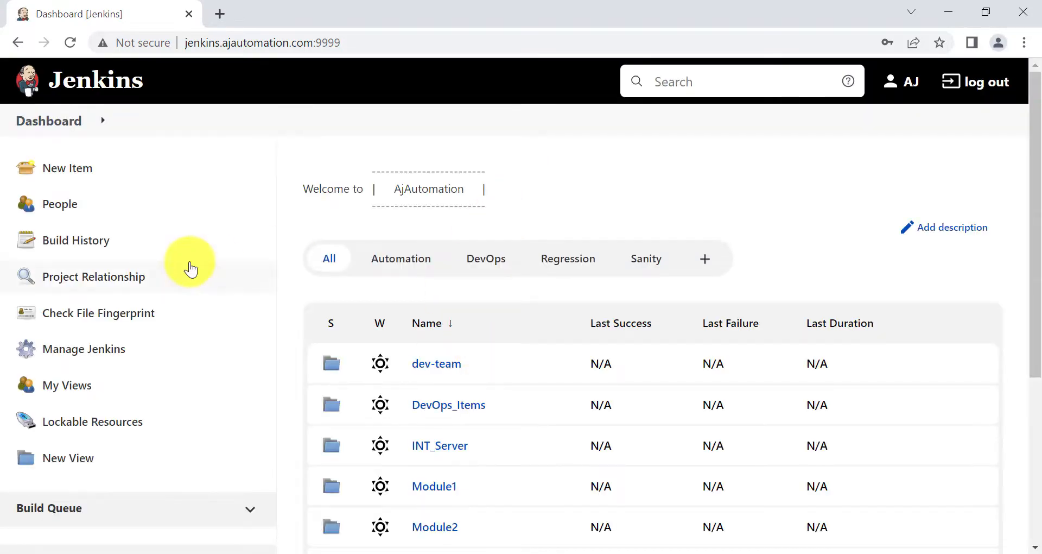
pyautogui.click(73, 349)
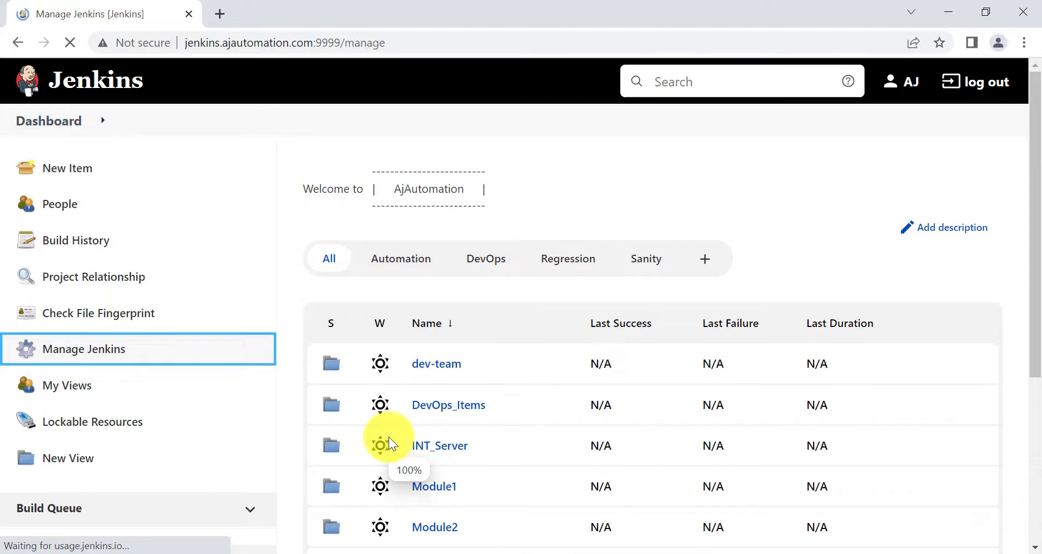
pyautogui.scroll(-5, 384, 435)
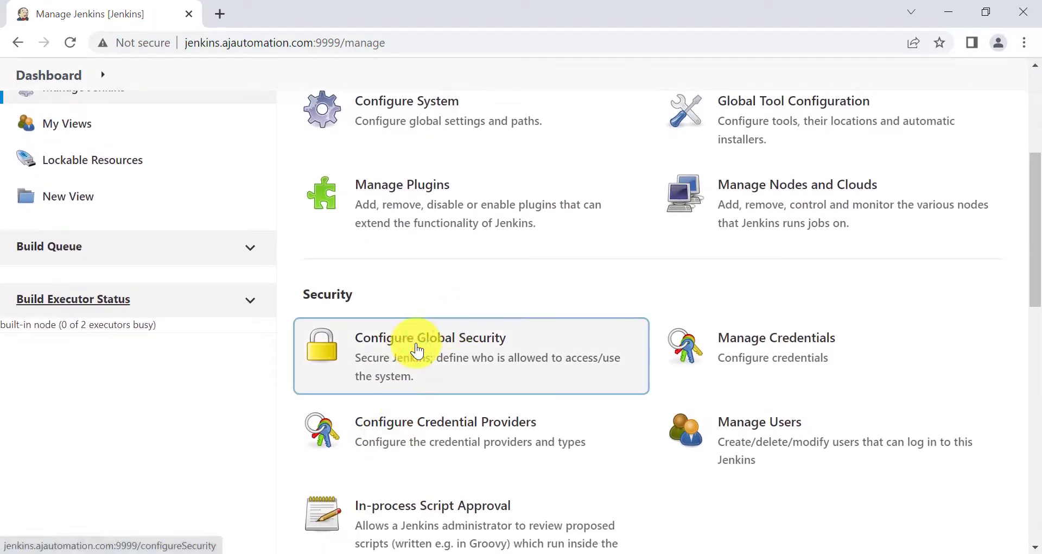
# Set Authorization to Role-Based Strategy in Configure Global Security, then apply and save
pyautogui.click(417, 349)
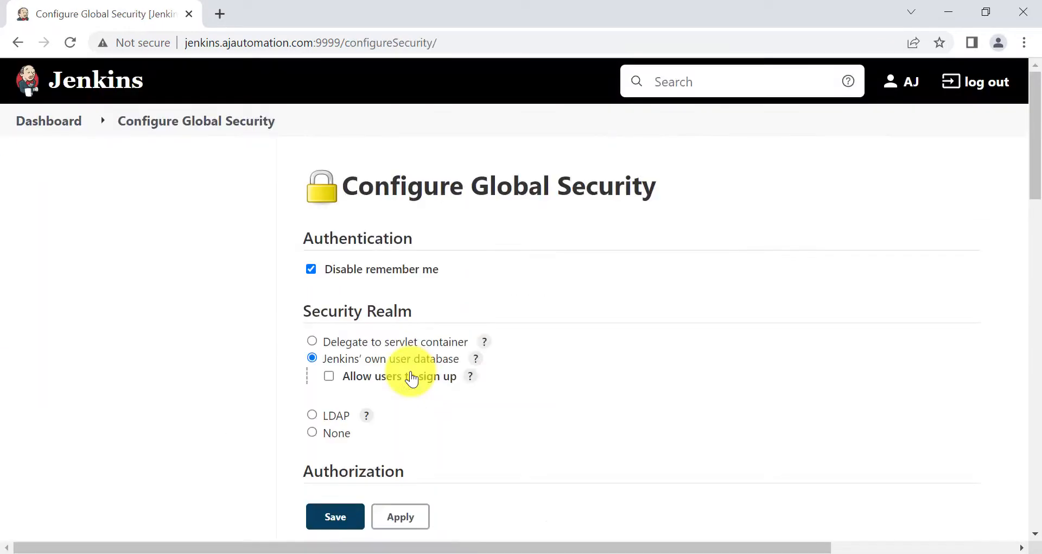
pyautogui.scroll(-9, 411, 378)
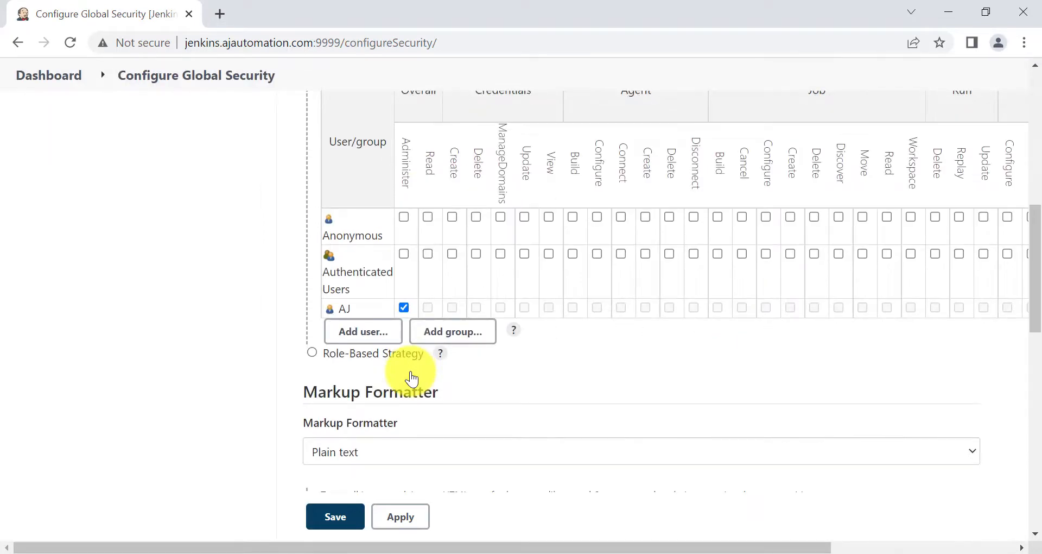
pyautogui.scroll(3, 412, 378)
pyautogui.scroll(-2, 413, 379)
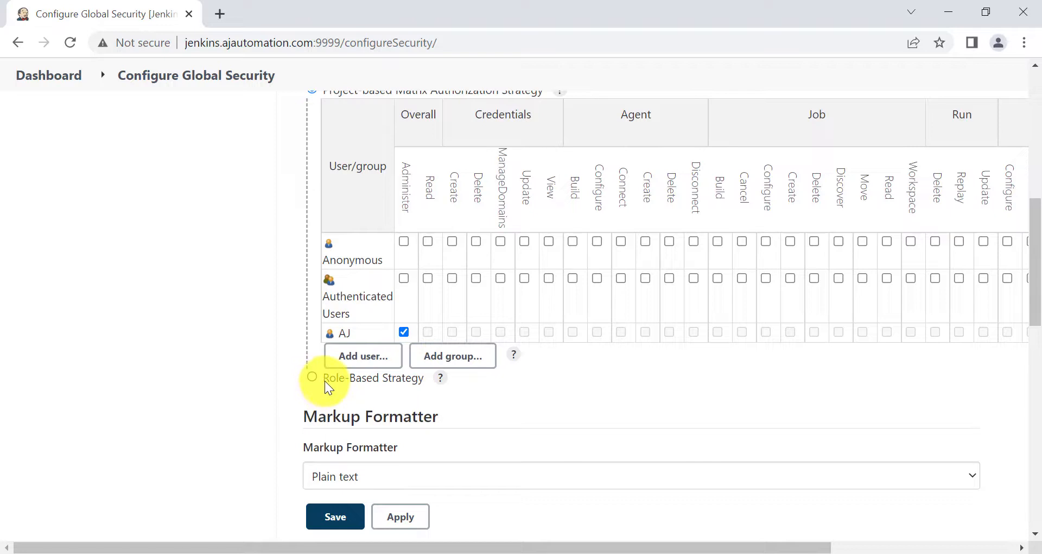
pyautogui.press('alt')
pyautogui.moveTo(315, 364)
pyautogui.mouseDown()
pyautogui.moveTo(412, 398)
pyautogui.moveTo(468, 392)
pyautogui.mouseUp()
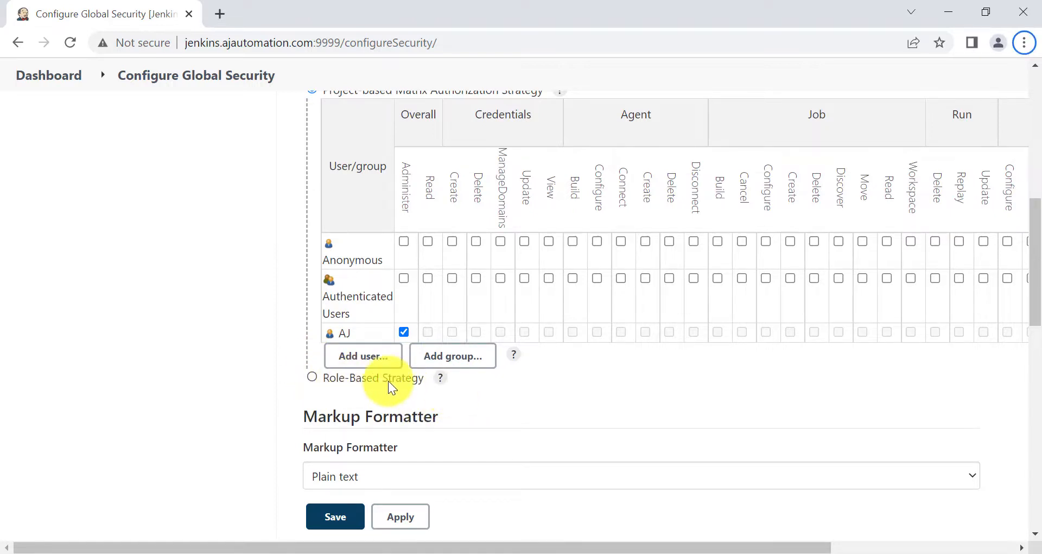
pyautogui.scroll(4, 405, 380)
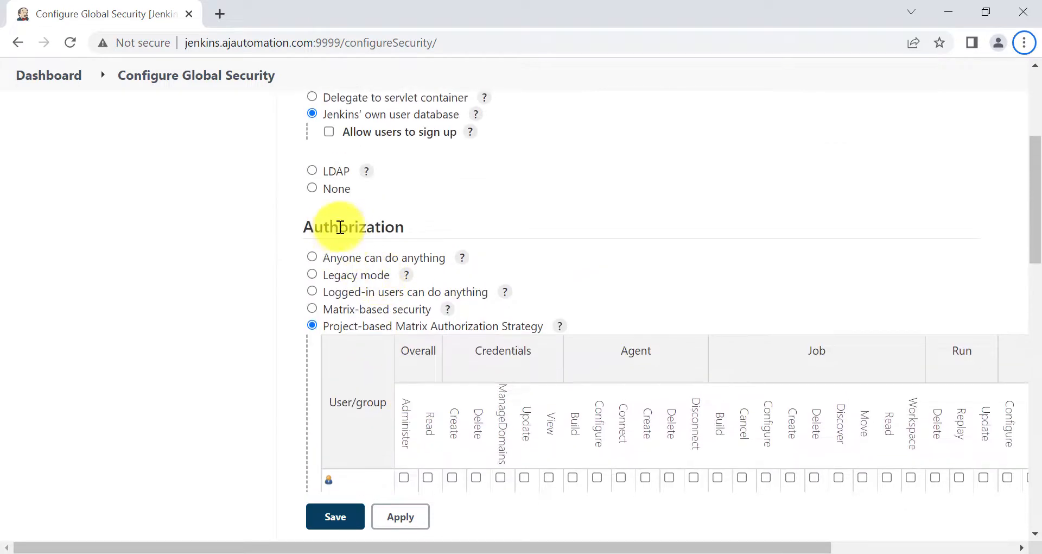
pyautogui.scroll(-5, 343, 279)
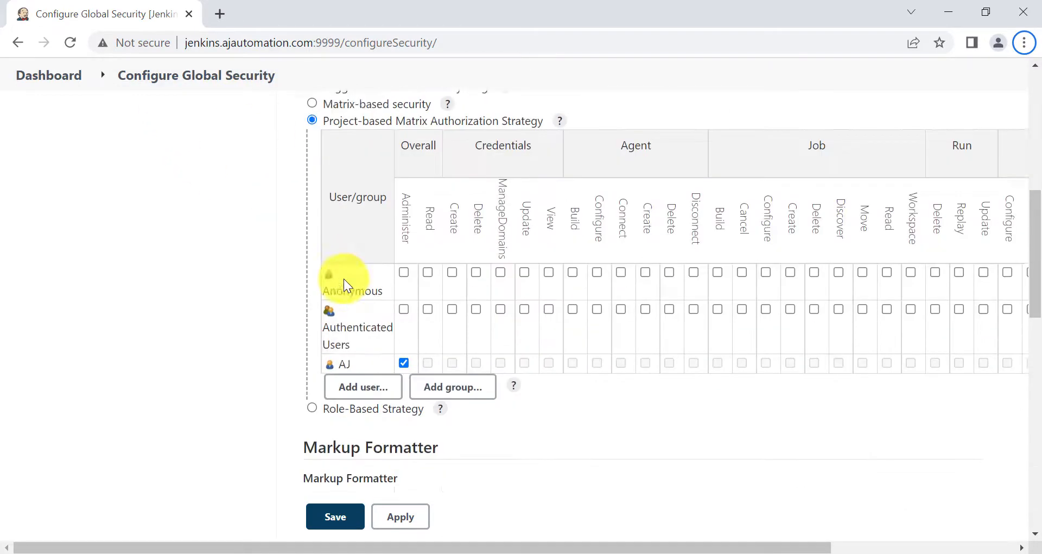
pyautogui.scroll(-1, 345, 280)
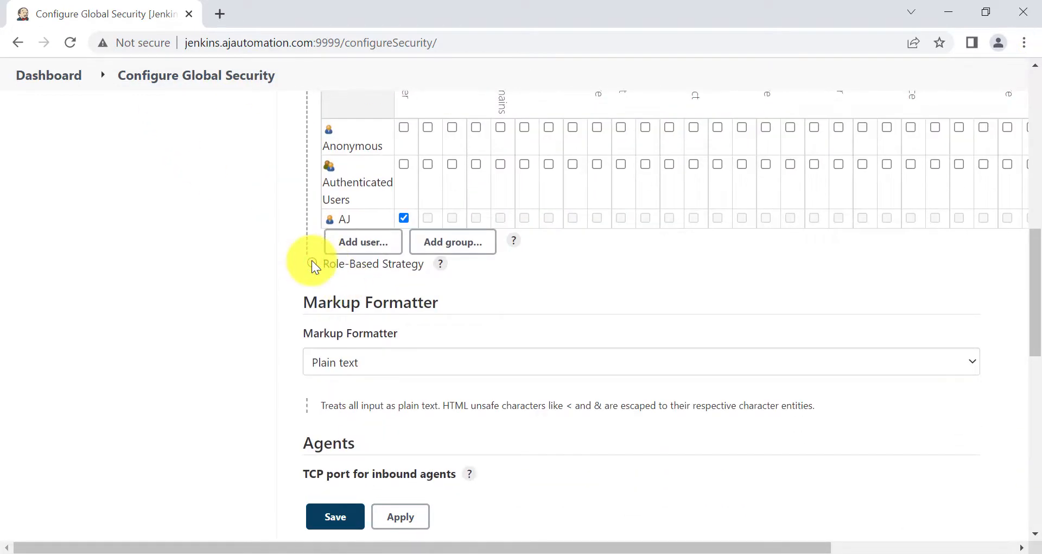
pyautogui.click(312, 264)
pyautogui.scroll(6, 356, 323)
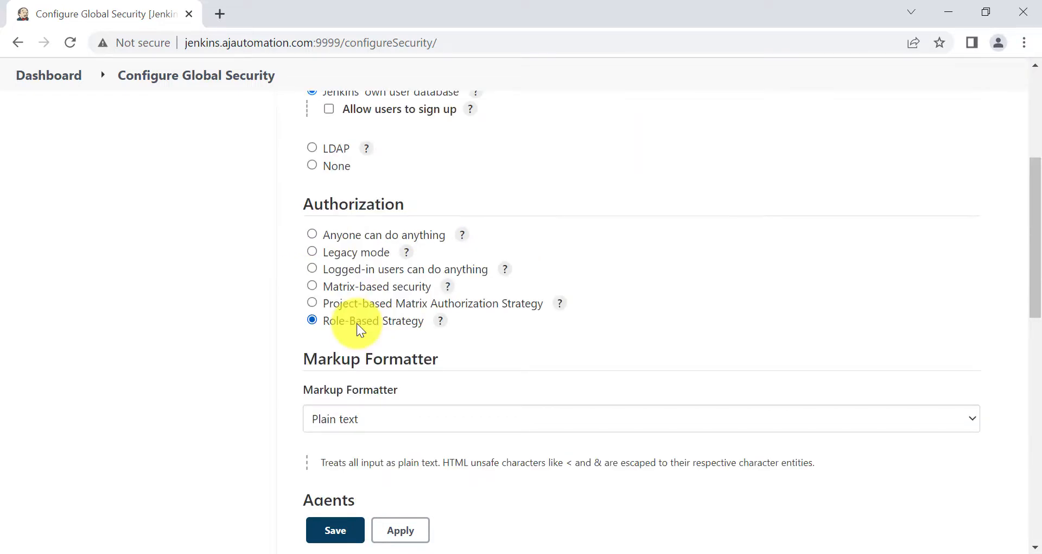
pyautogui.click(398, 531)
pyautogui.click(336, 532)
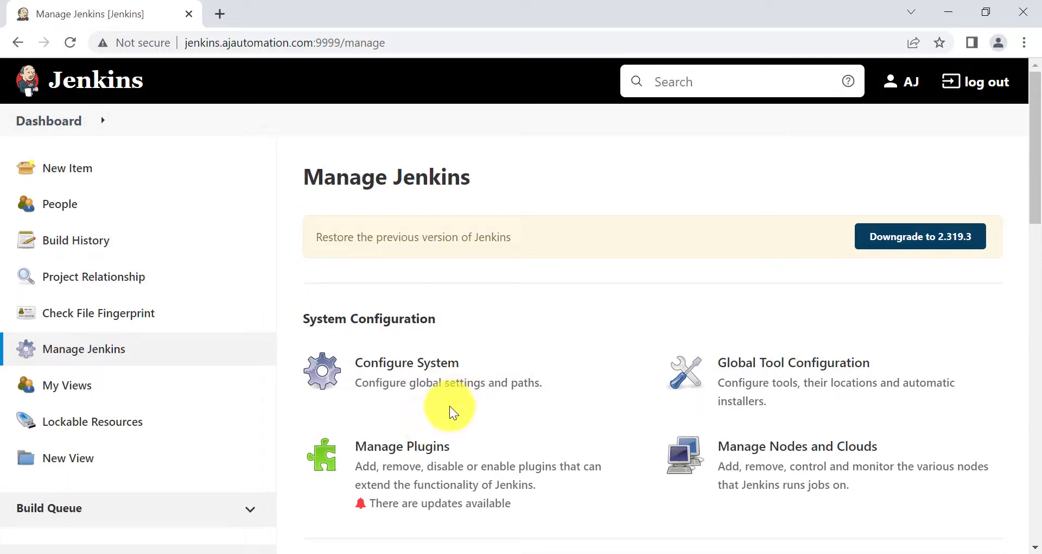
# Scroll to the Security section of Manage Jenkins and open Manage and Assign Roles
pyautogui.scroll(-1, 454, 413)
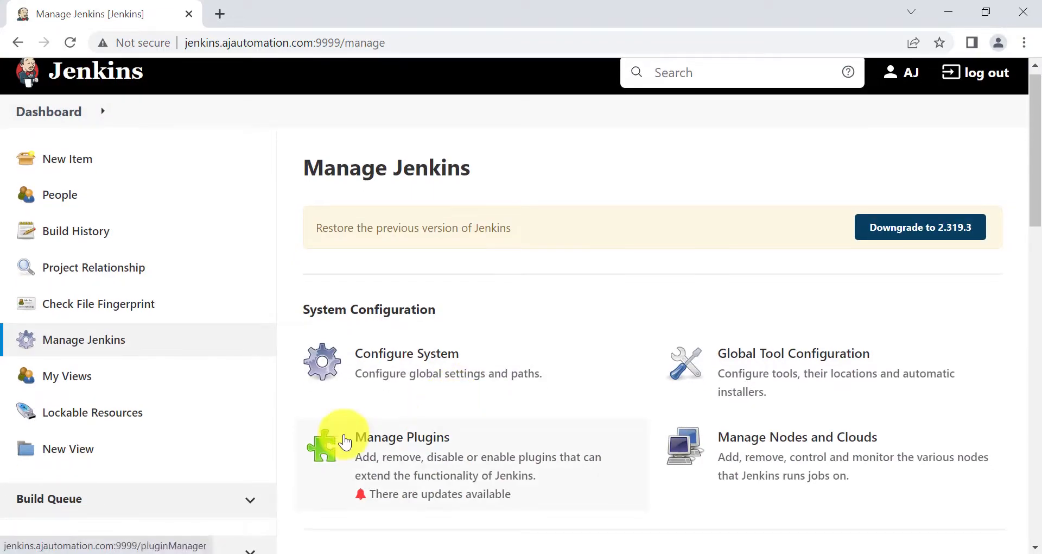
pyautogui.scroll(-5, 342, 437)
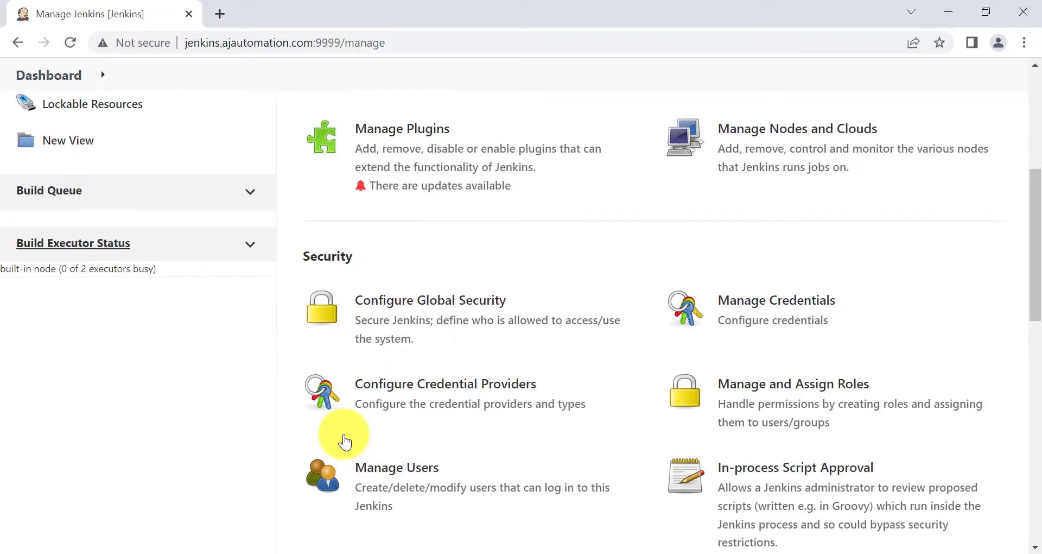
pyautogui.scroll(-1, 344, 441)
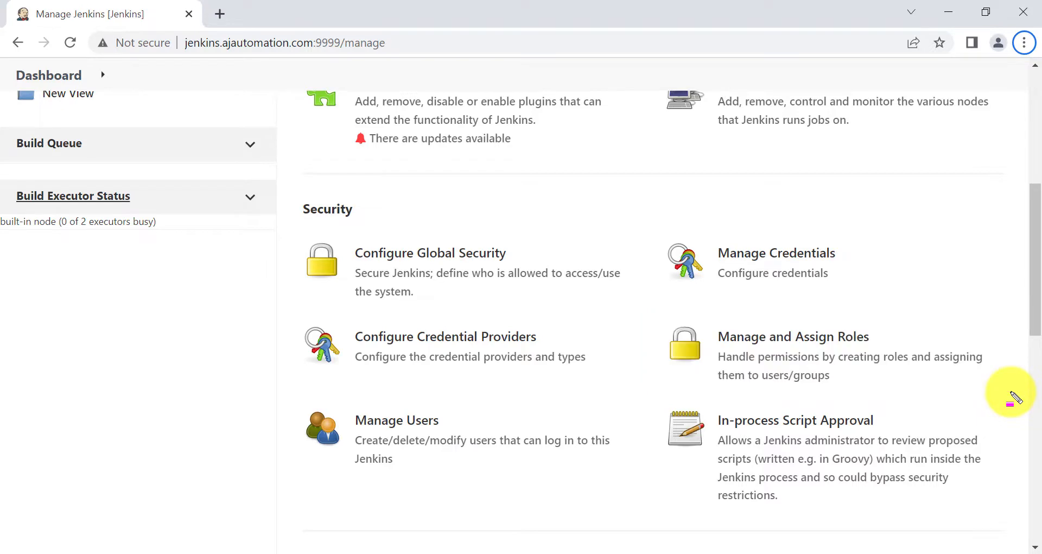
pyautogui.click(805, 339)
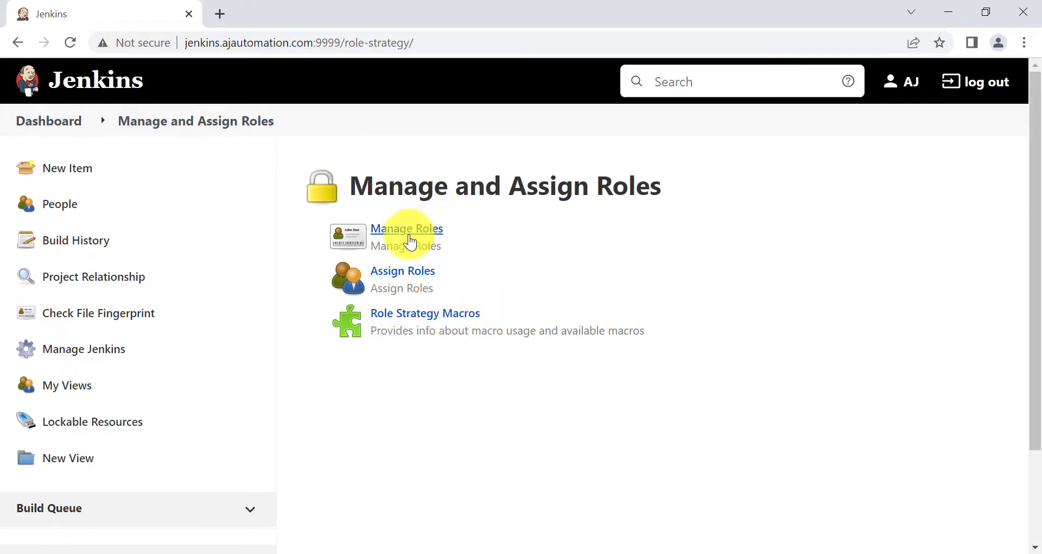
# Annotate the Manage Roles and Assign Roles entries, clear the marks, and open Manage Roles
pyautogui.hotkey('ctrl', 'alt', 'd')
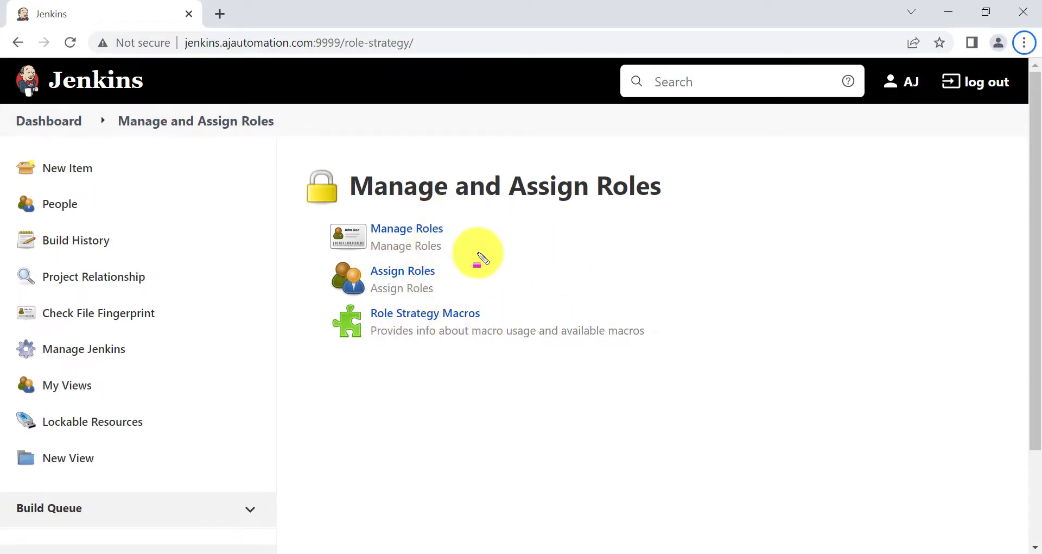
pyautogui.moveTo(322, 211); pyautogui.dragTo(474, 255)
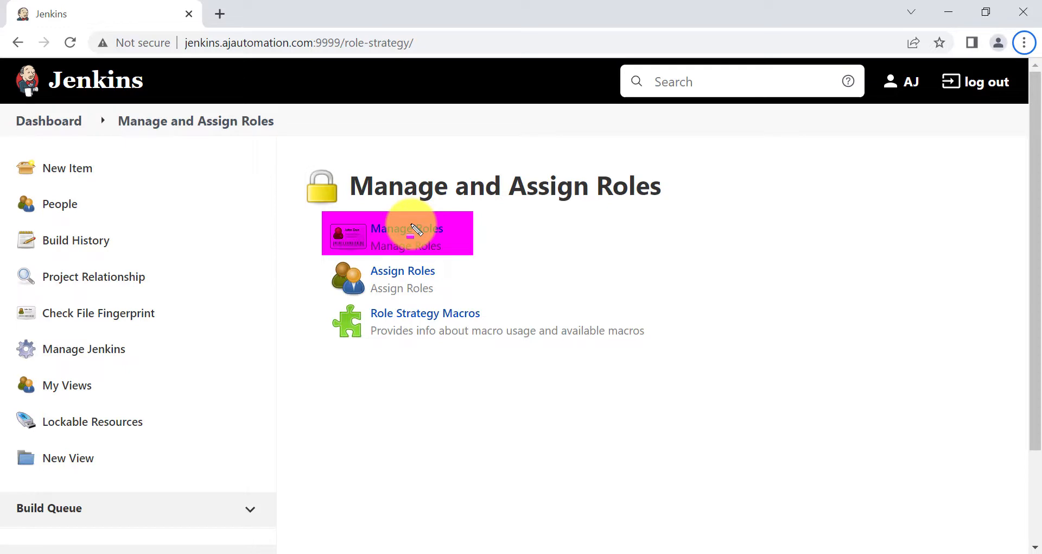
pyautogui.moveTo(326, 255); pyautogui.dragTo(490, 303)
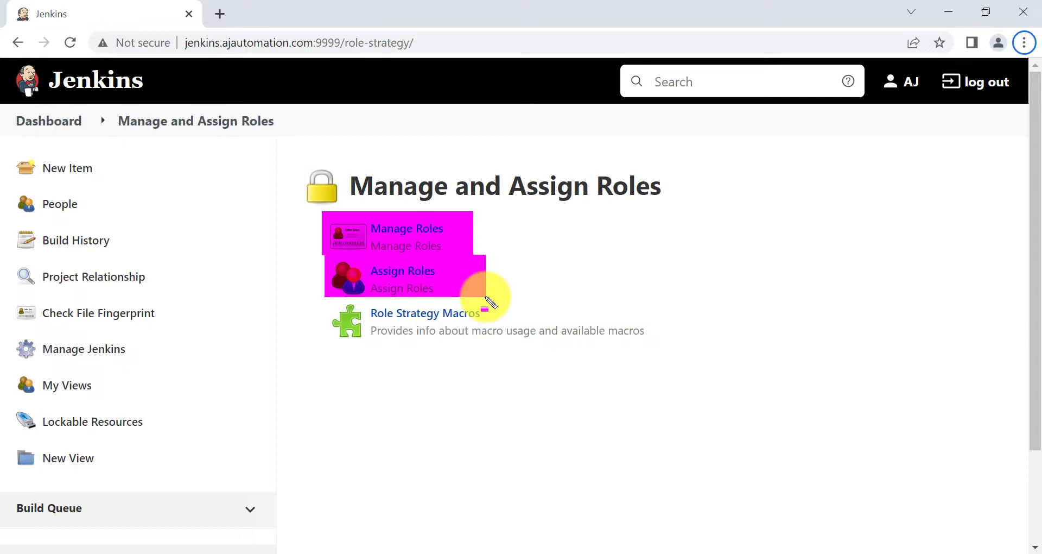
pyautogui.click(491, 302)
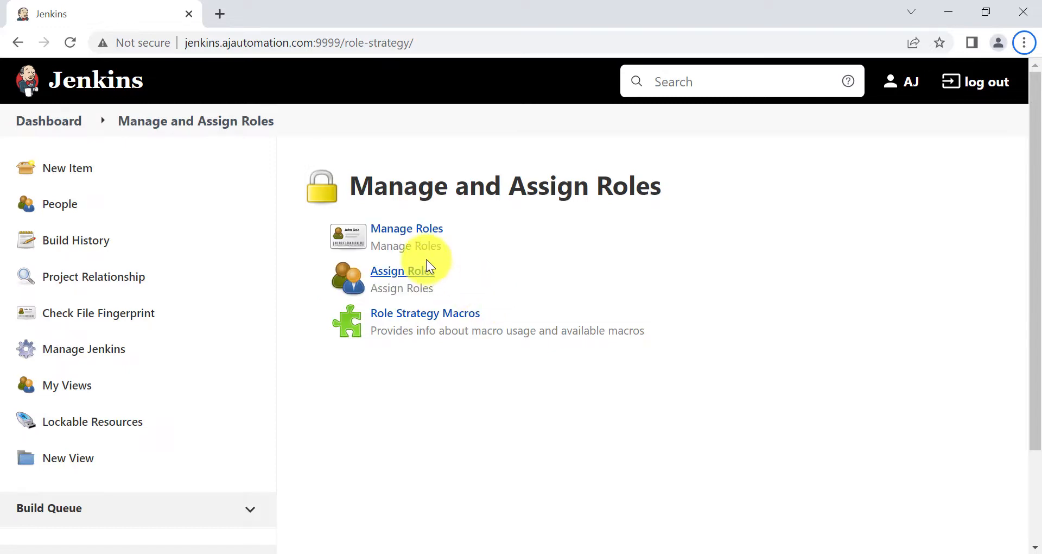
pyautogui.click(412, 232)
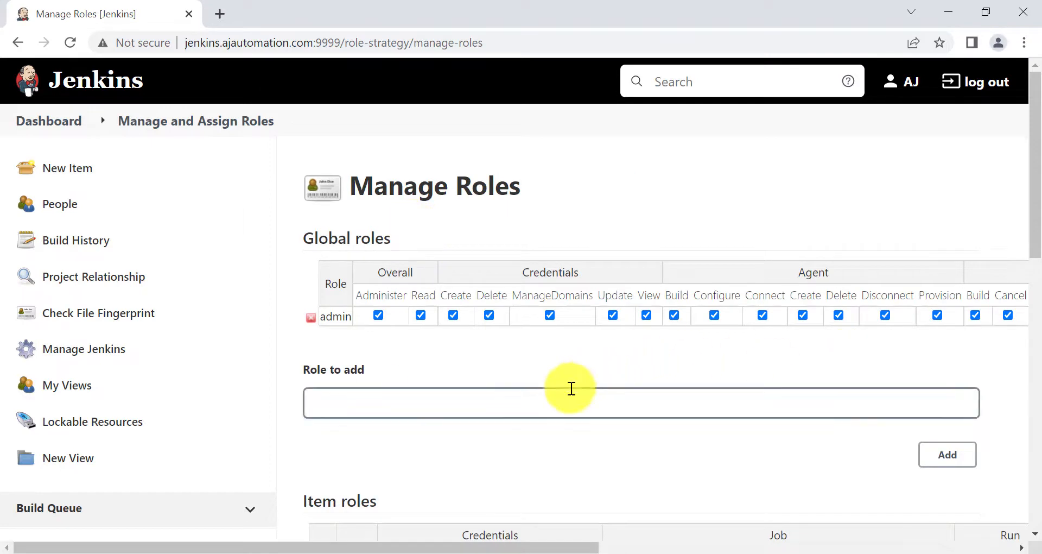
# Add DEV, QA and DevOps as new roles in the Global roles table
pyautogui.scroll(-2, 393, 348)
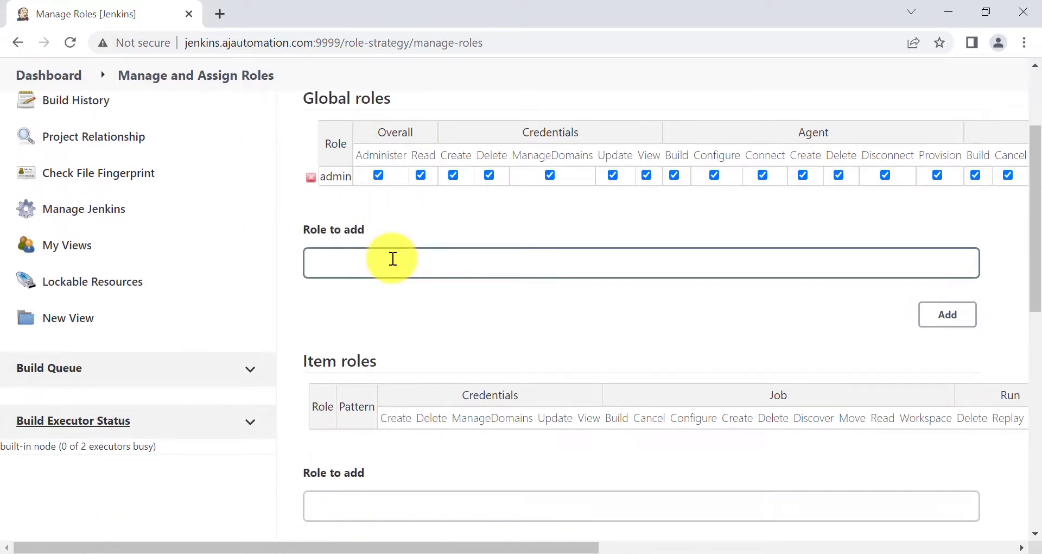
pyautogui.scroll(2, 393, 259)
pyautogui.click(391, 380)
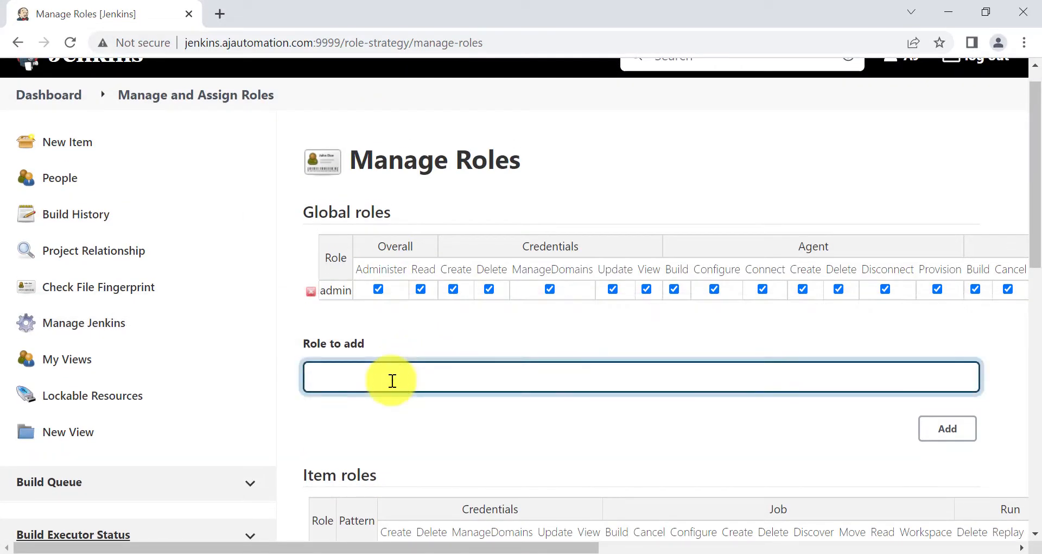
pyautogui.click(949, 430)
pyautogui.click(349, 393)
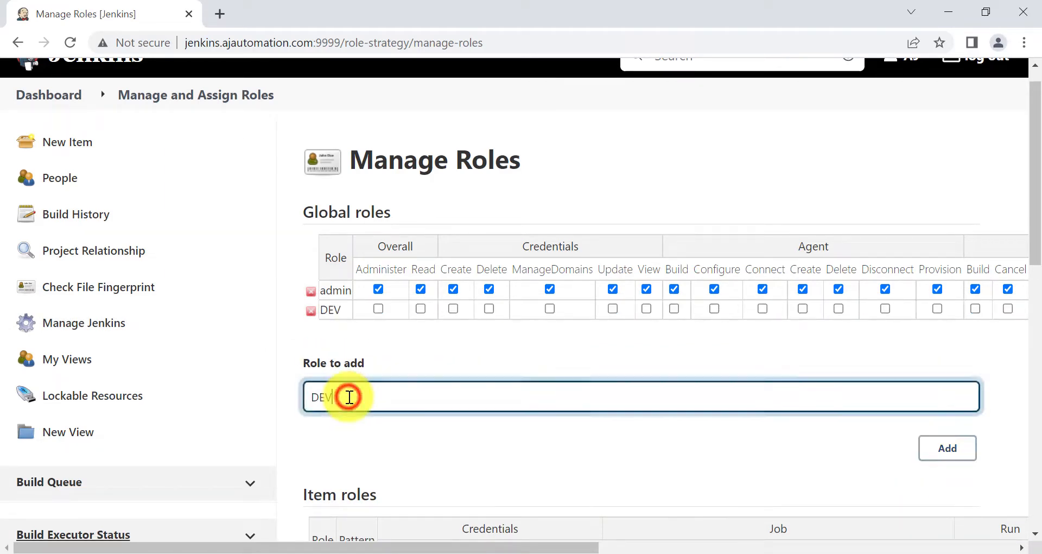
pyautogui.doubleClick(349, 394)
pyautogui.write('QA')
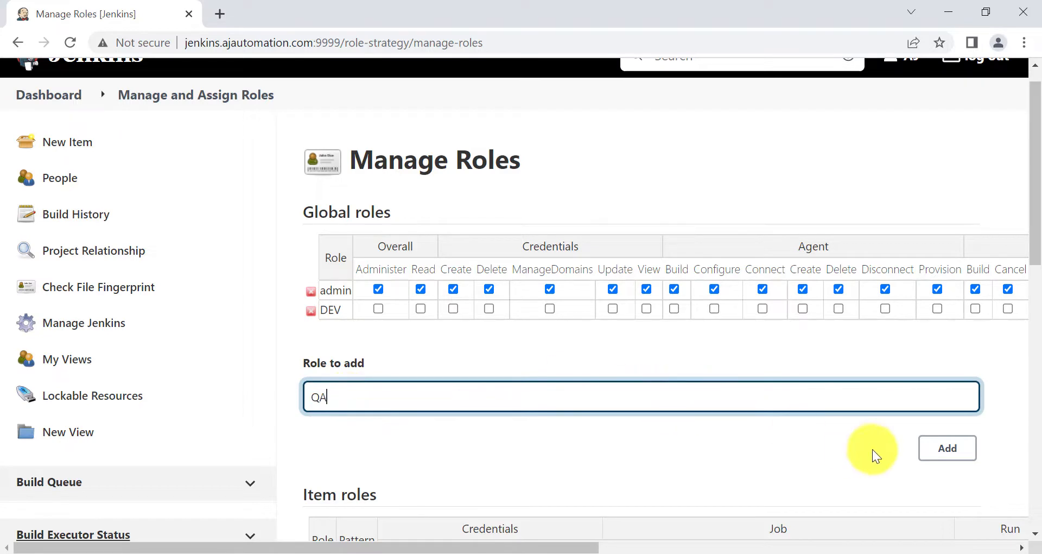
pyautogui.click(965, 443)
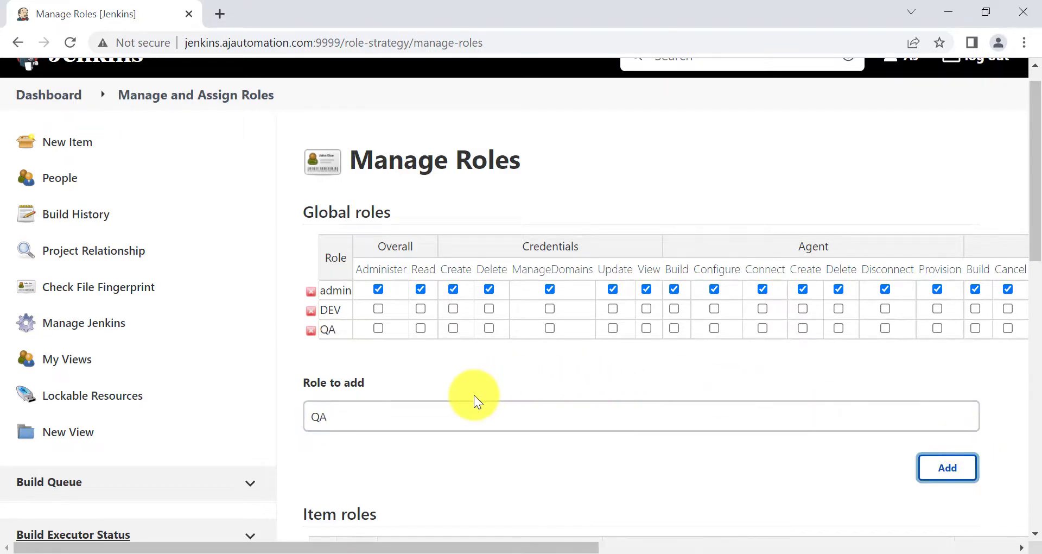
pyautogui.click(386, 409)
pyautogui.doubleClick(388, 410)
pyautogui.write('D')
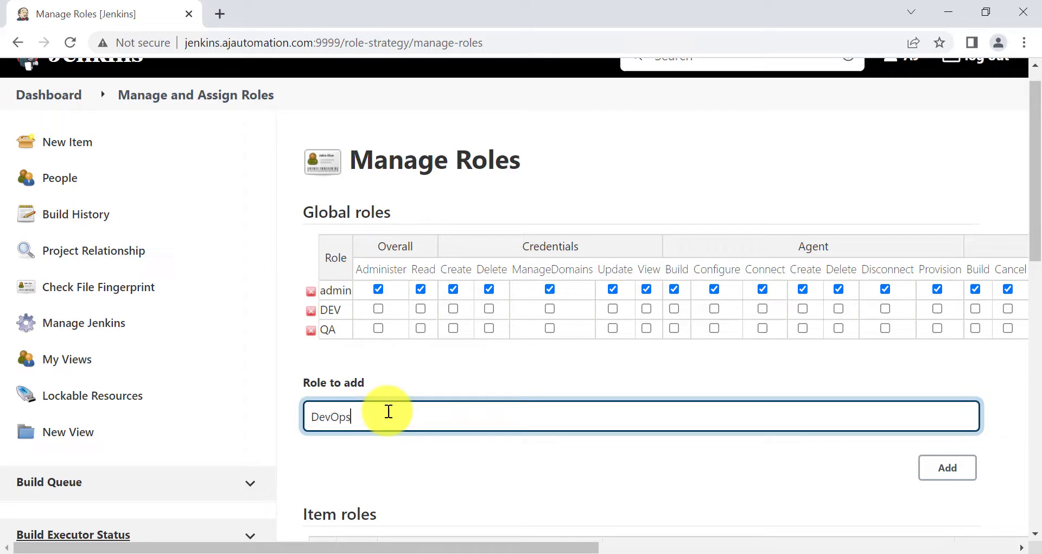
pyautogui.write('evOps')
pyautogui.click(944, 475)
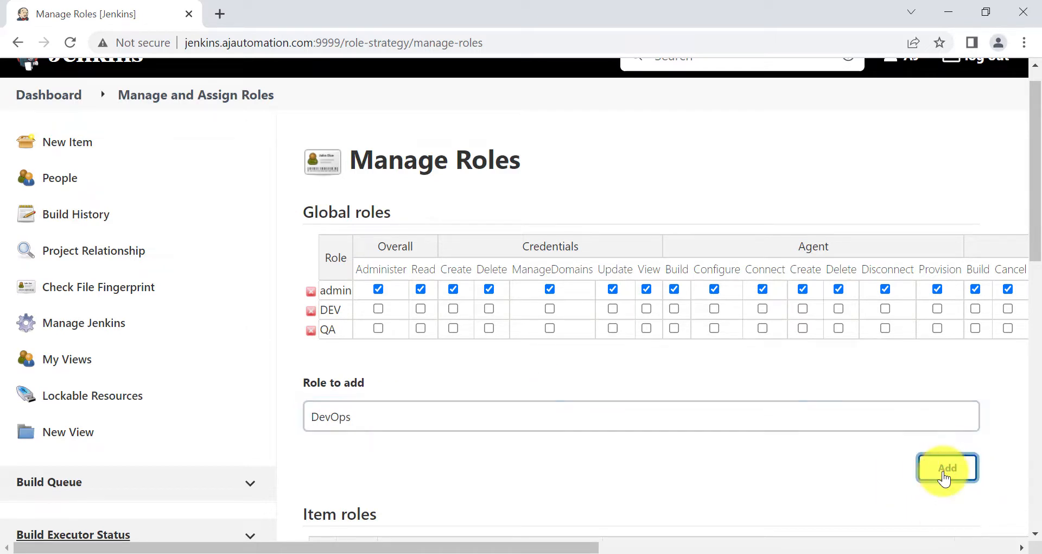
pyautogui.scroll(1, 943, 472)
pyautogui.press('alt')
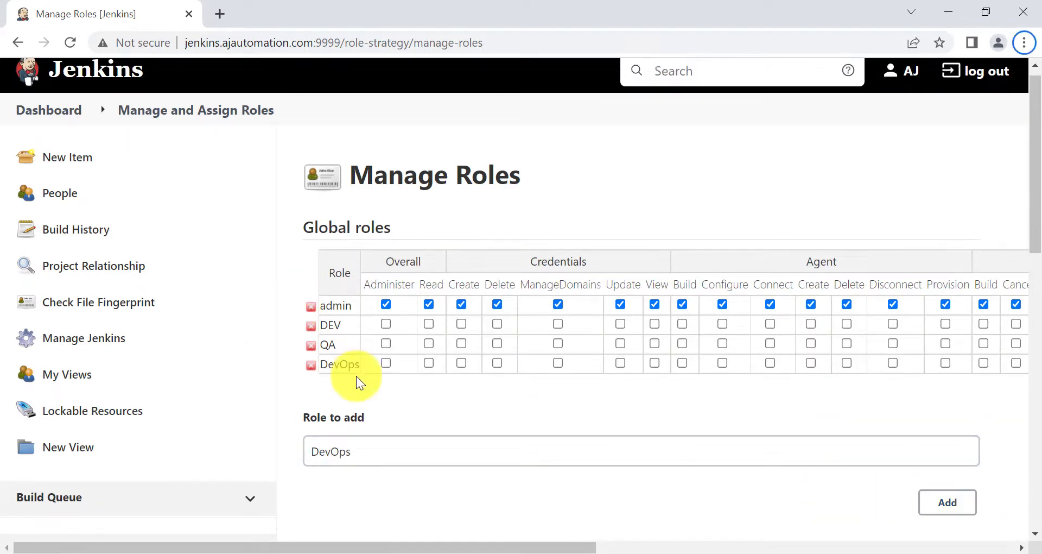
pyautogui.press('alt')
# Grant Overall Read to the DEV, QA and DevOps global roles
pyautogui.moveTo(293, 302)
pyautogui.mouseDown()
pyautogui.moveTo(652, 320)
pyautogui.moveTo(896, 301)
pyautogui.mouseUp()
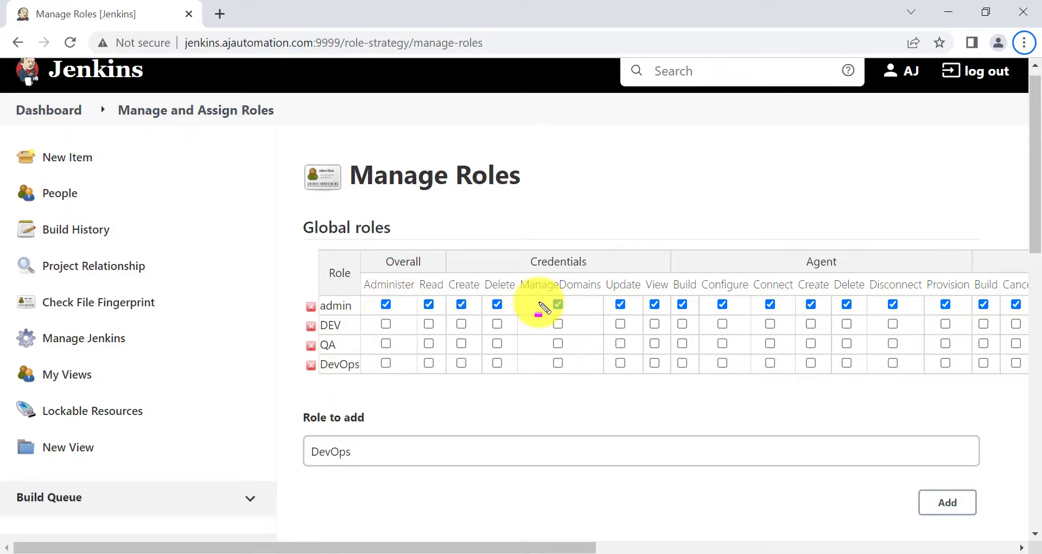
pyautogui.scroll(-2, 432, 315)
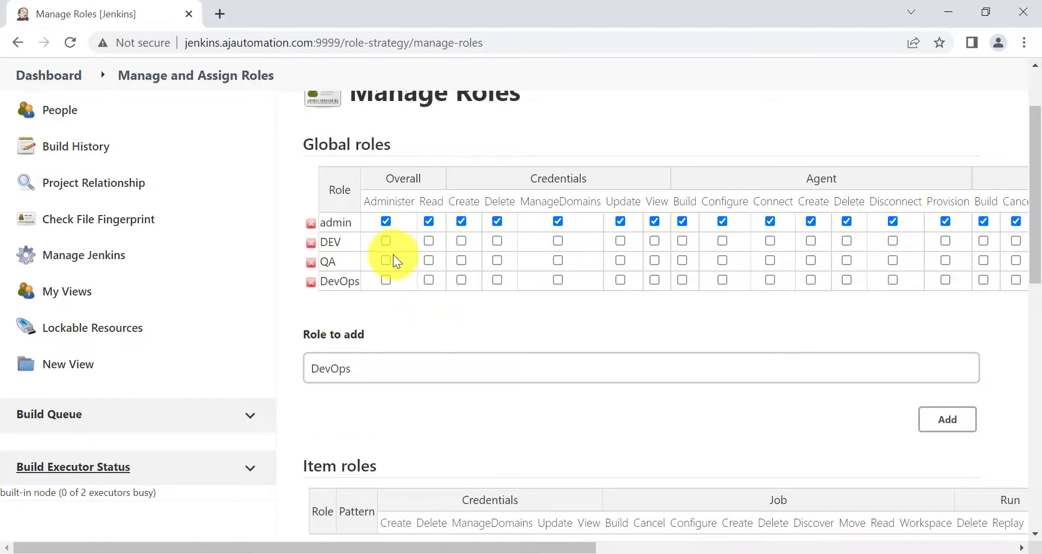
pyautogui.moveTo(428, 201)
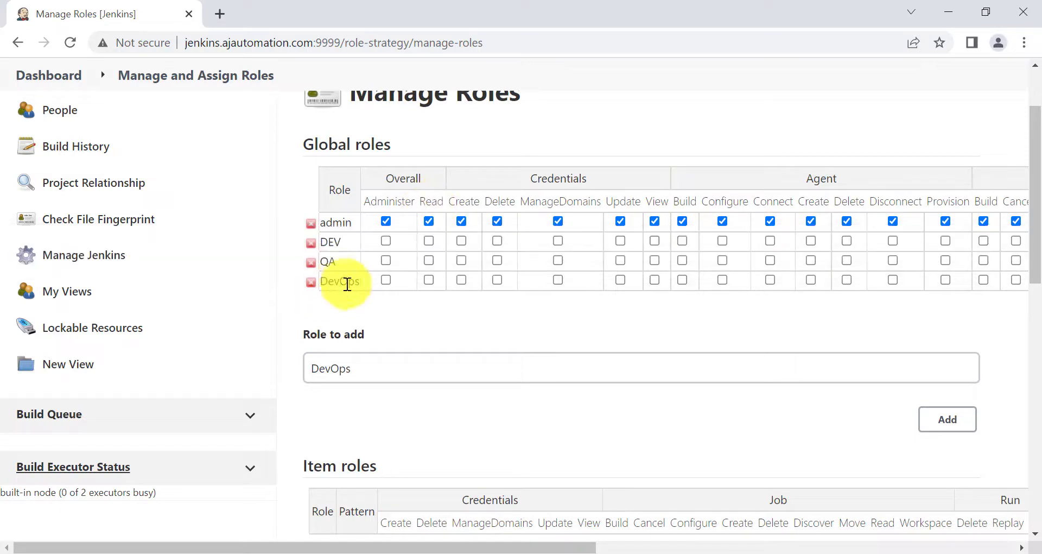
pyautogui.click(429, 240)
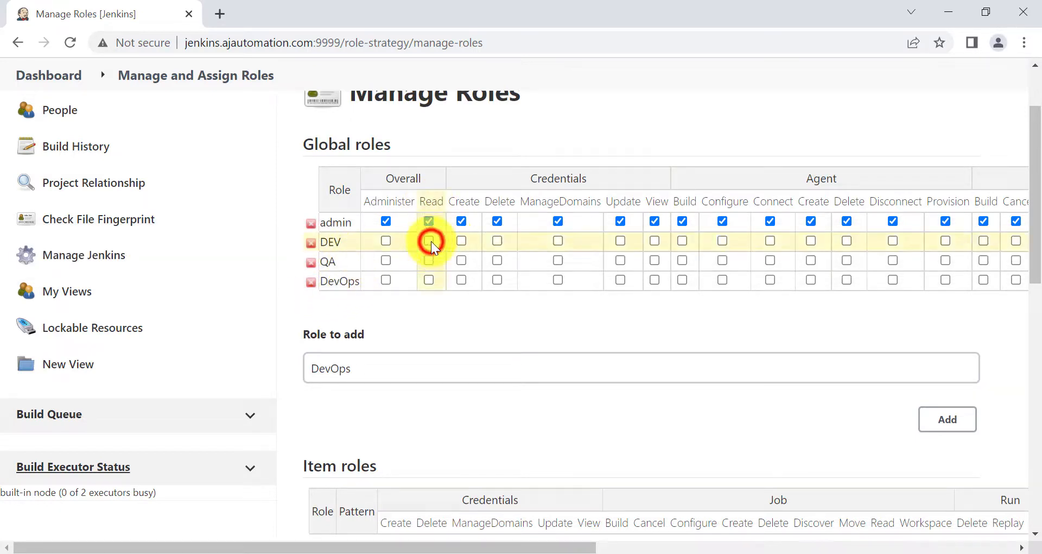
pyautogui.click(430, 261)
pyautogui.click(428, 279)
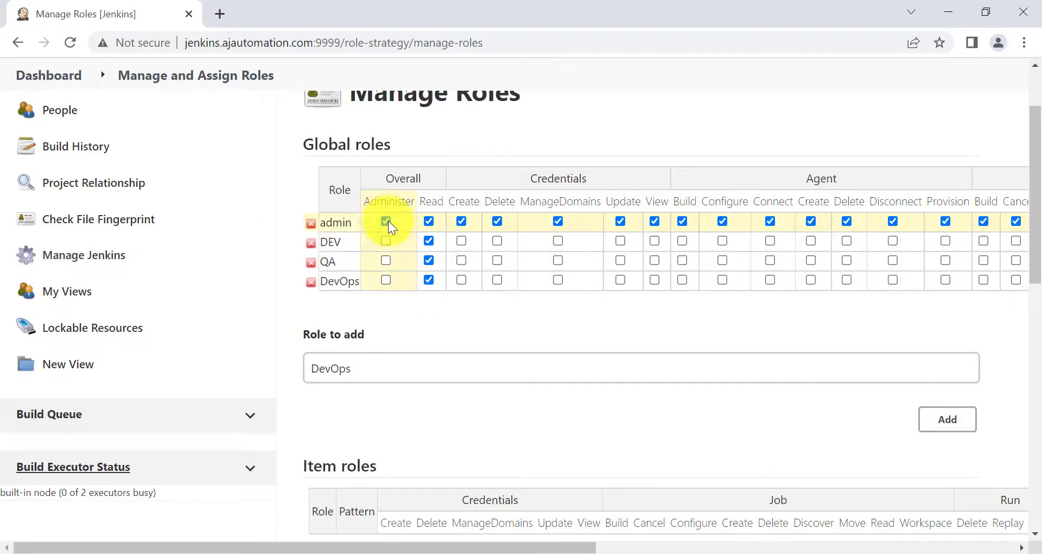
# Give the DEV, QA and DevOps roles the Job Discover, Read and Workspace permissions
pyautogui.hscroll(8, 588, 265)
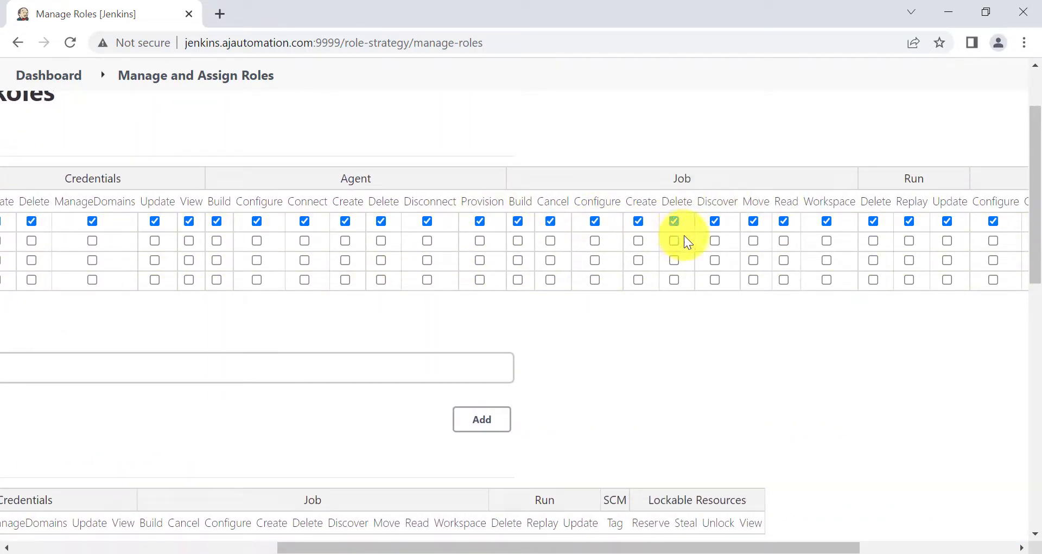
pyautogui.click(715, 240)
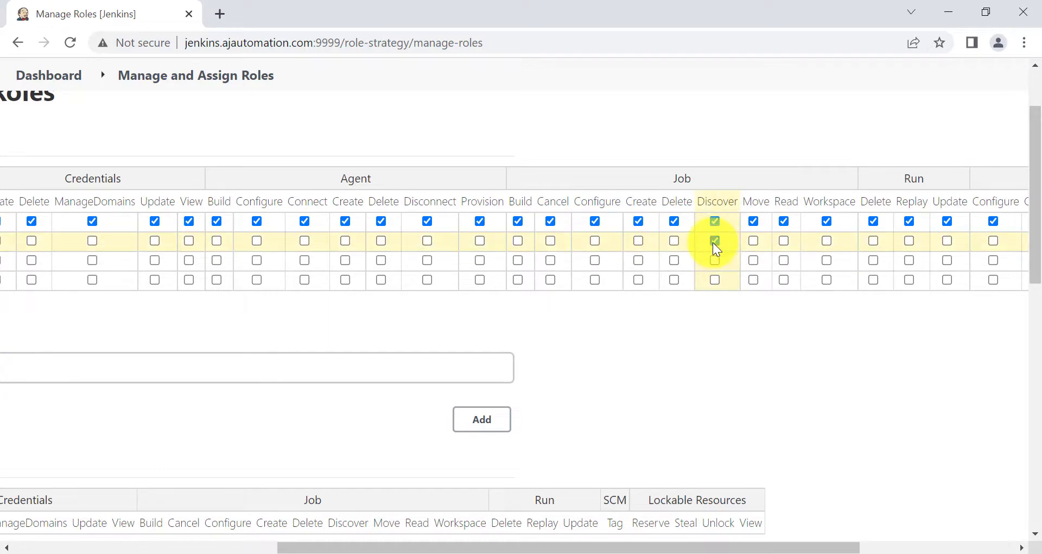
pyautogui.click(717, 264)
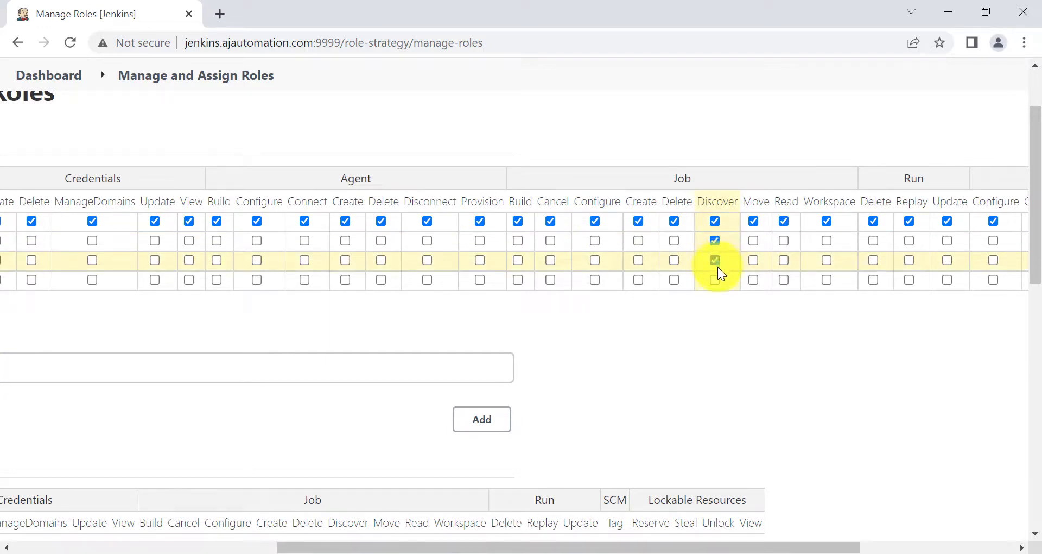
pyautogui.click(719, 281)
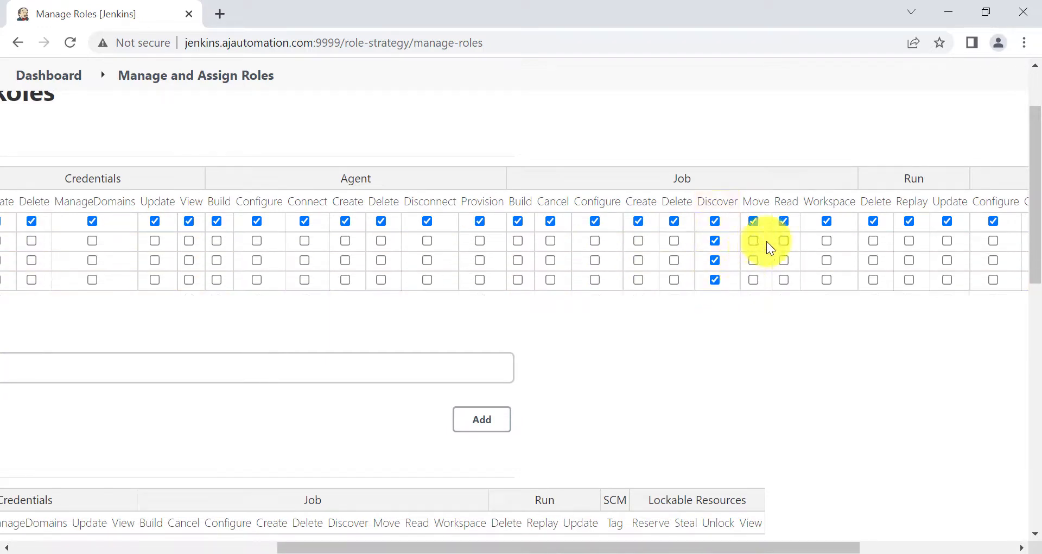
pyautogui.click(786, 243)
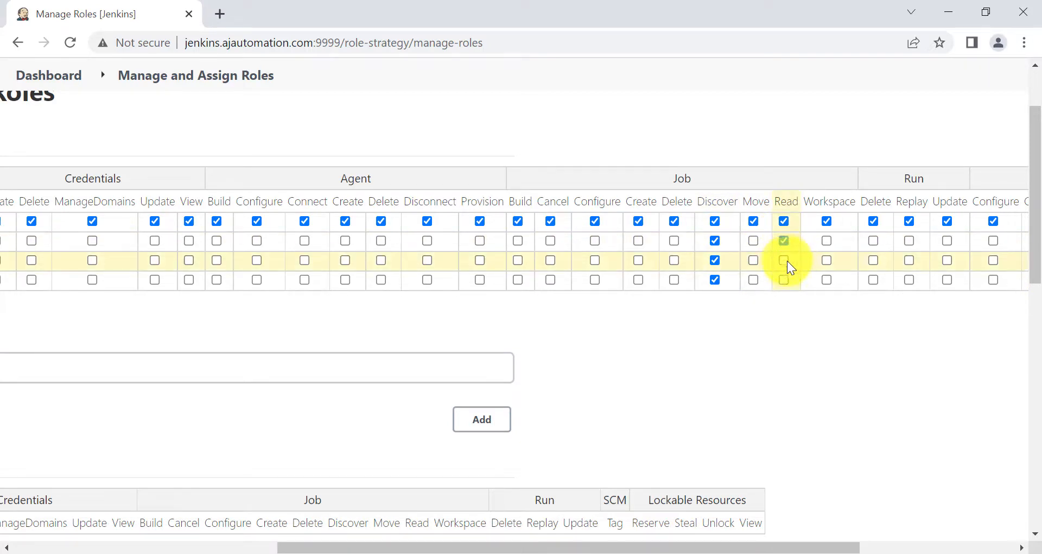
pyautogui.click(788, 261)
pyautogui.click(785, 280)
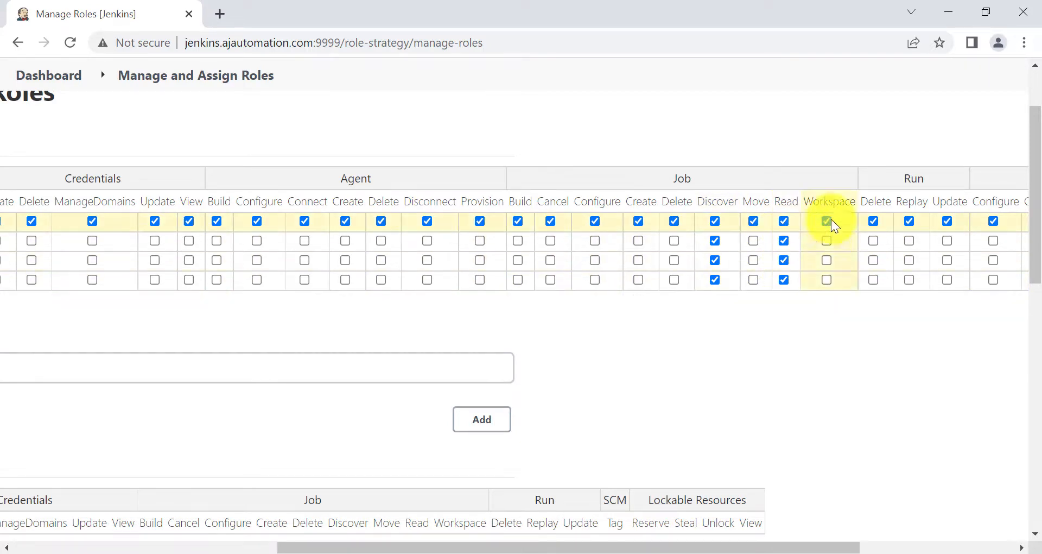
pyautogui.click(827, 220)
pyautogui.click(828, 241)
pyautogui.click(828, 261)
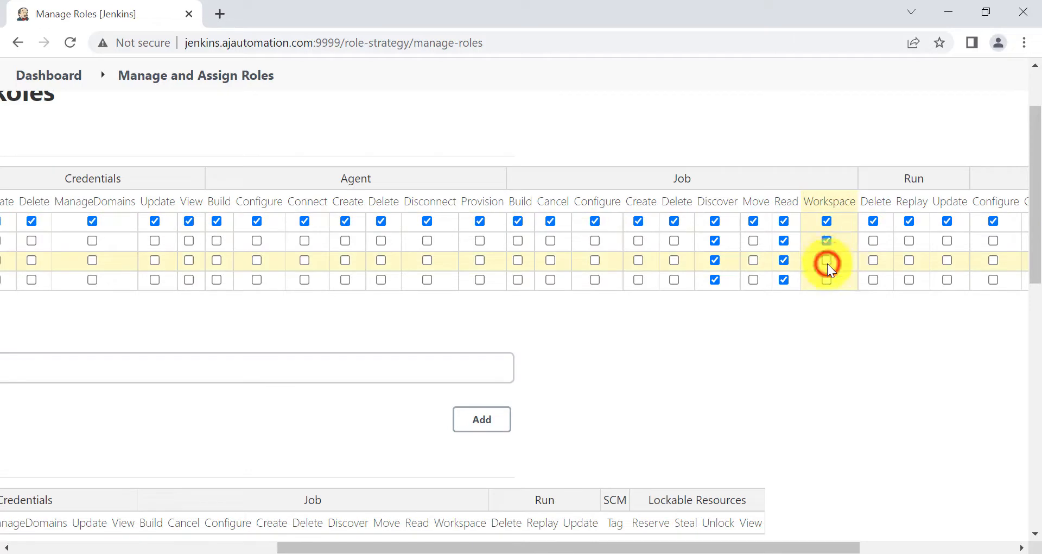
pyautogui.click(829, 278)
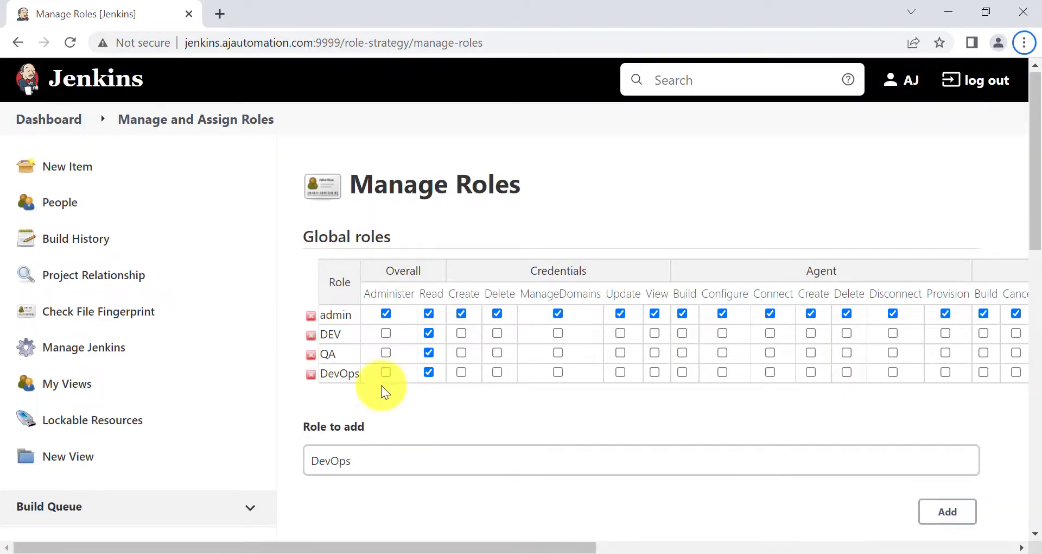
pyautogui.scroll(-15, 381, 387)
pyautogui.click(395, 455)
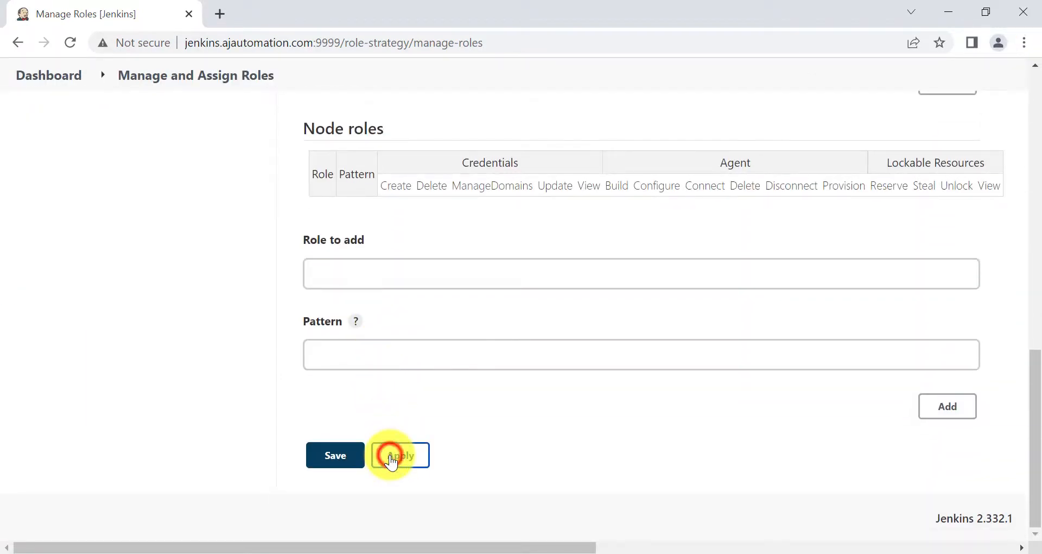
pyautogui.click(332, 460)
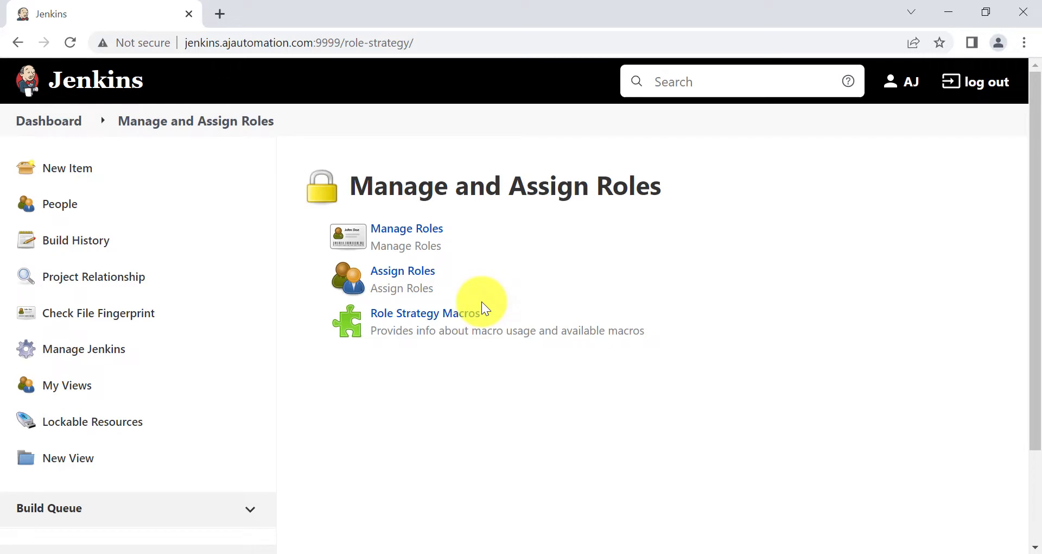
pyautogui.click(403, 280)
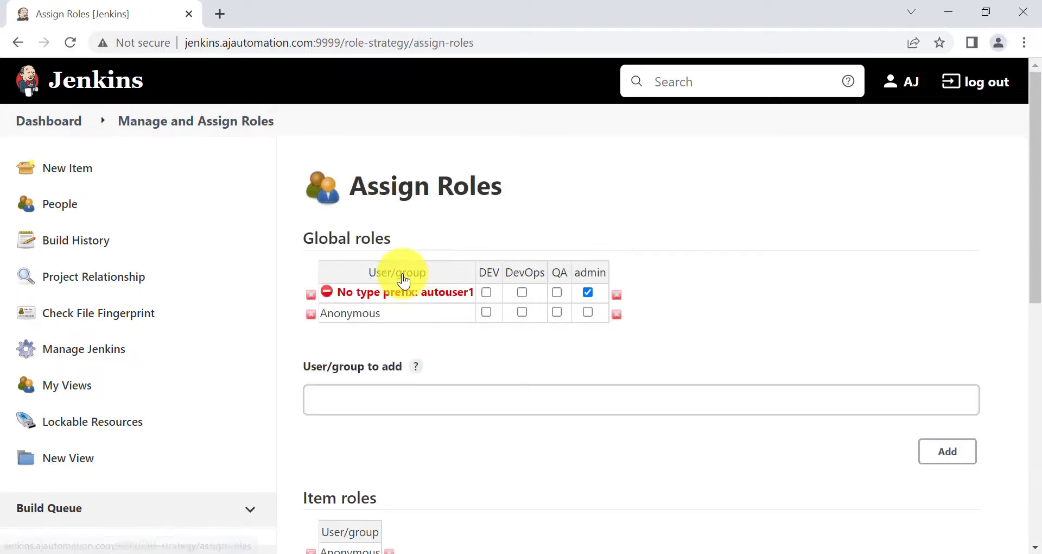
pyautogui.scroll(-1, 403, 280)
pyautogui.press('alt')
pyautogui.moveTo(287, 156); pyautogui.dragTo(416, 177)
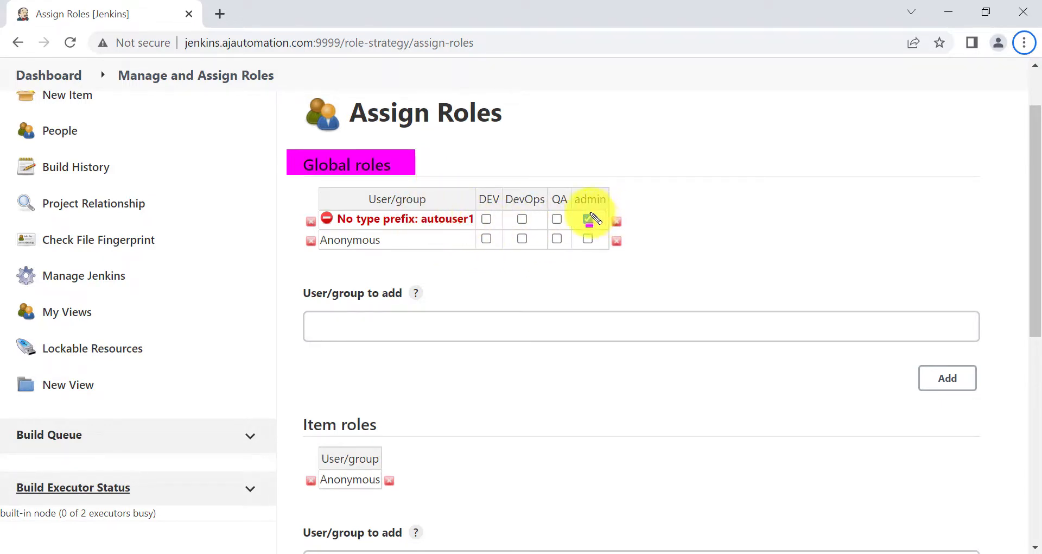
pyautogui.moveTo(573, 209)
pyautogui.mouseDown()
pyautogui.moveTo(612, 233)
pyautogui.moveTo(650, 238)
pyautogui.mouseUp()
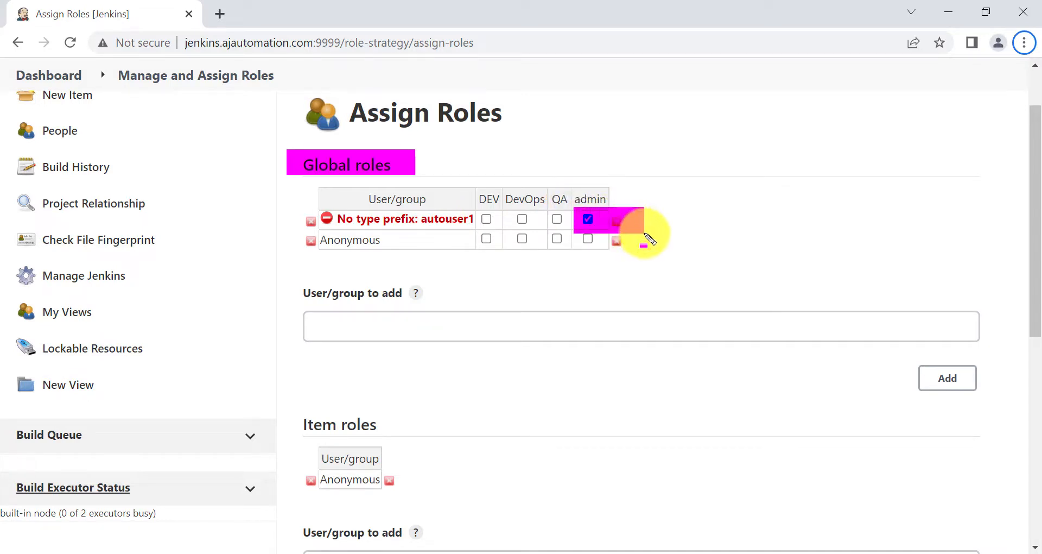
pyautogui.press('Escape')
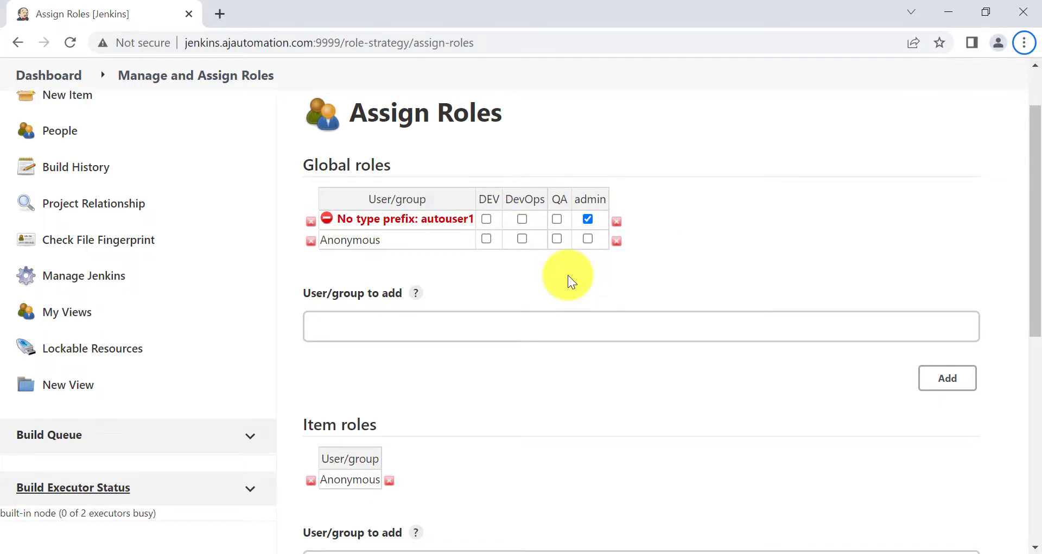
pyautogui.click(361, 326)
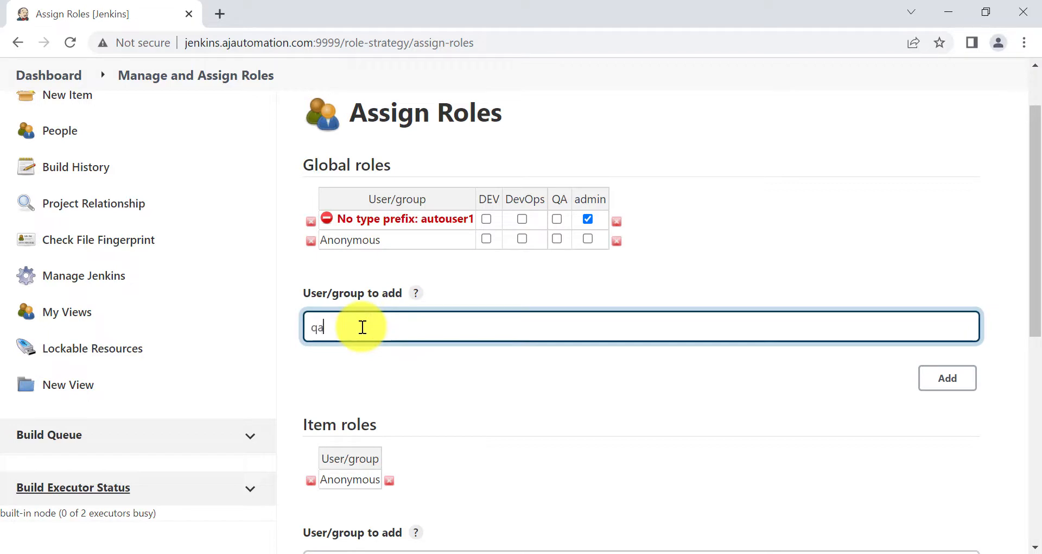
# Add qauser1, the second QA user and the first dev user to the Global roles table
pyautogui.write('qauser1')
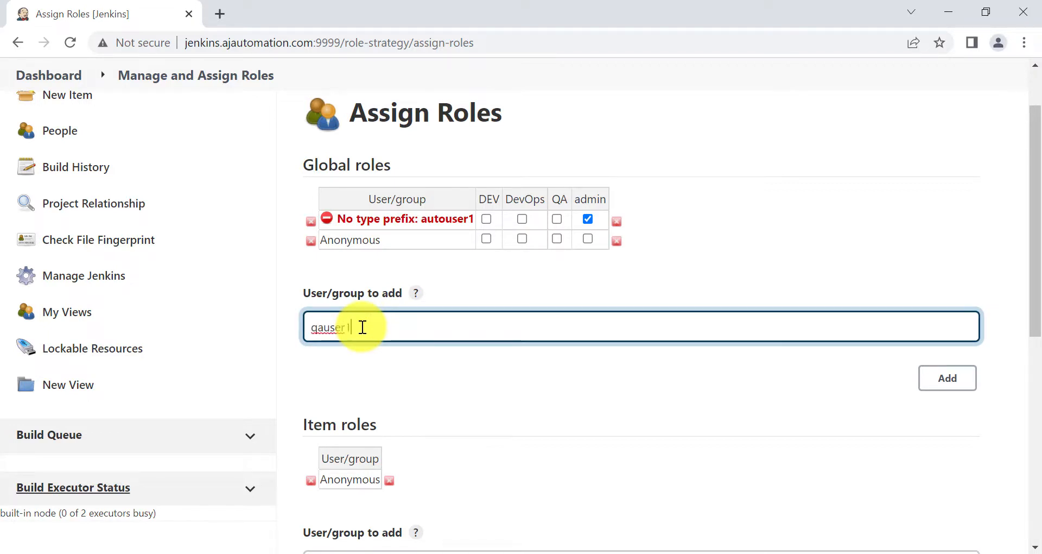
pyautogui.click(932, 381)
pyautogui.click(465, 343)
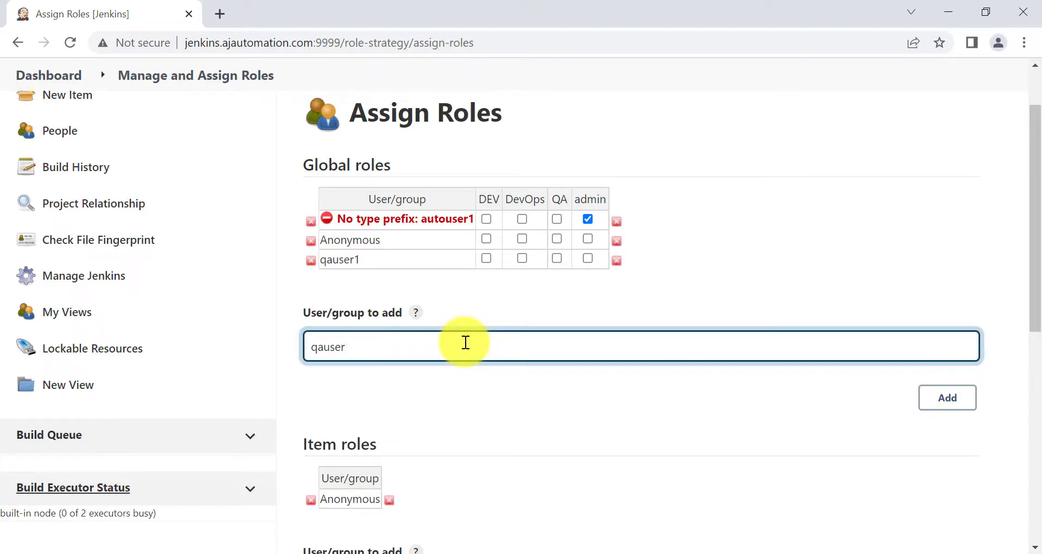
pyautogui.click(932, 402)
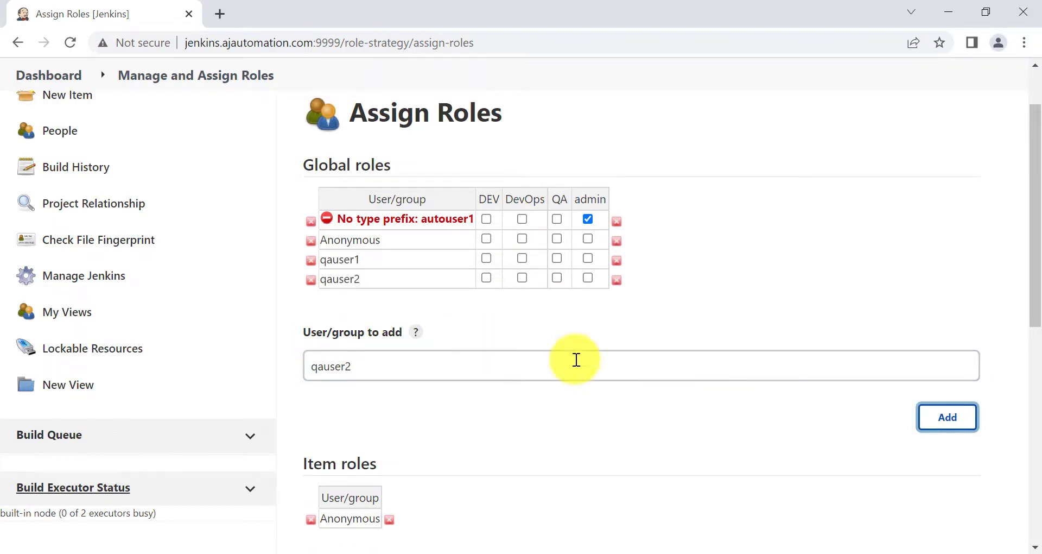
pyautogui.click(472, 365)
pyautogui.hotkey('ctrl', 'a')
pyautogui.write('d')
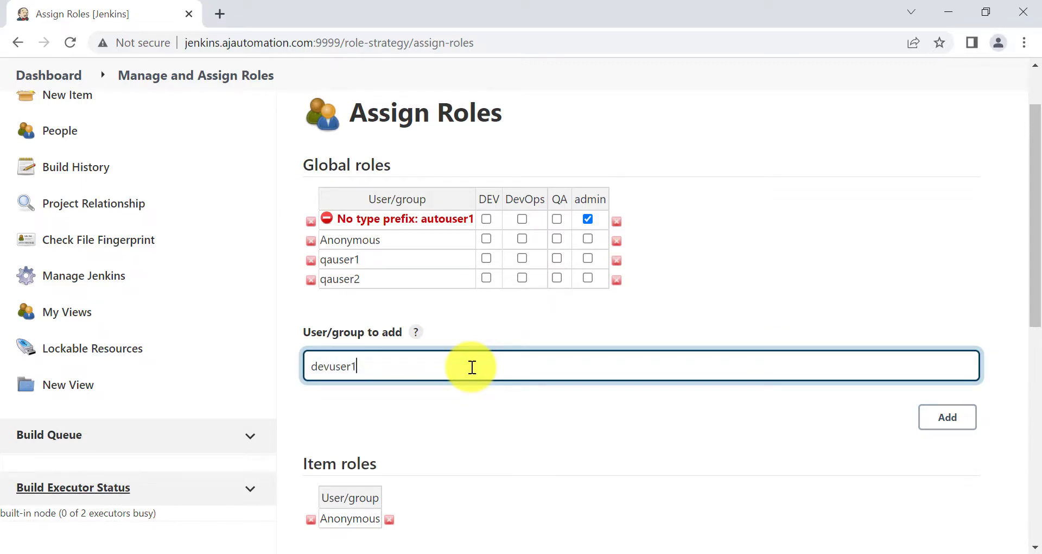
pyautogui.click(948, 417)
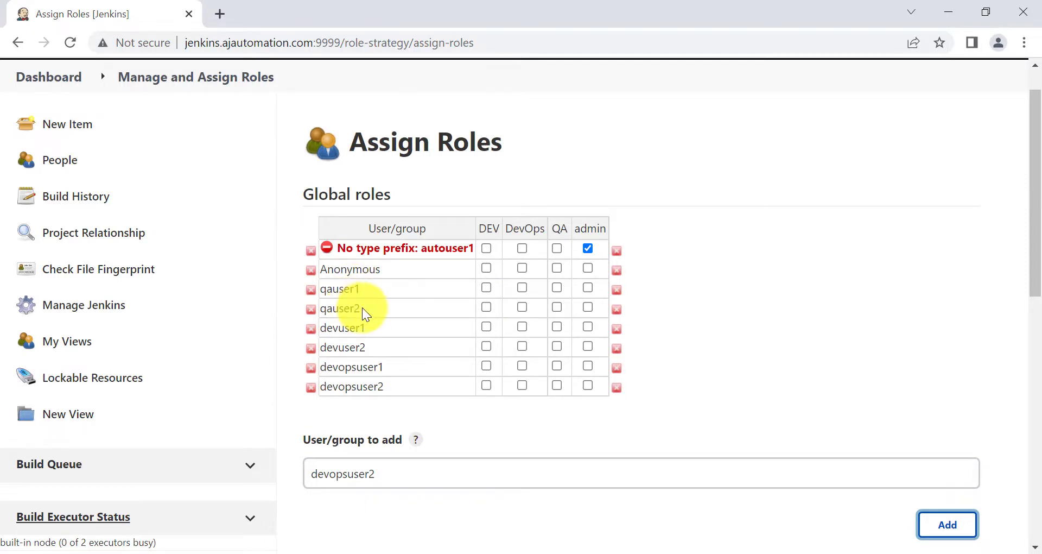
# Tick QA for both QA users, DEV for both dev users, DevOps for both DevOps users
pyautogui.click(556, 287)
pyautogui.click(555, 308)
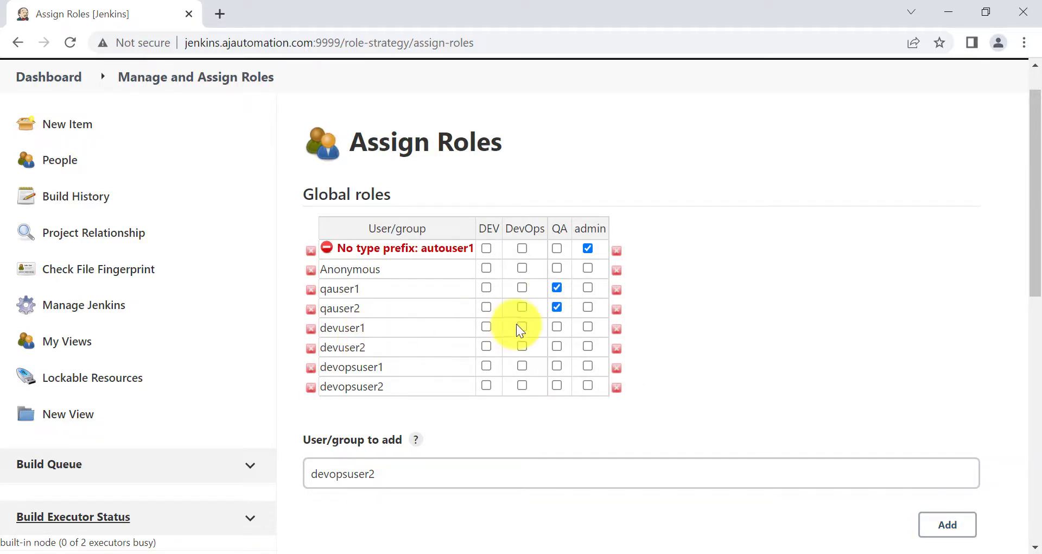
pyautogui.click(487, 325)
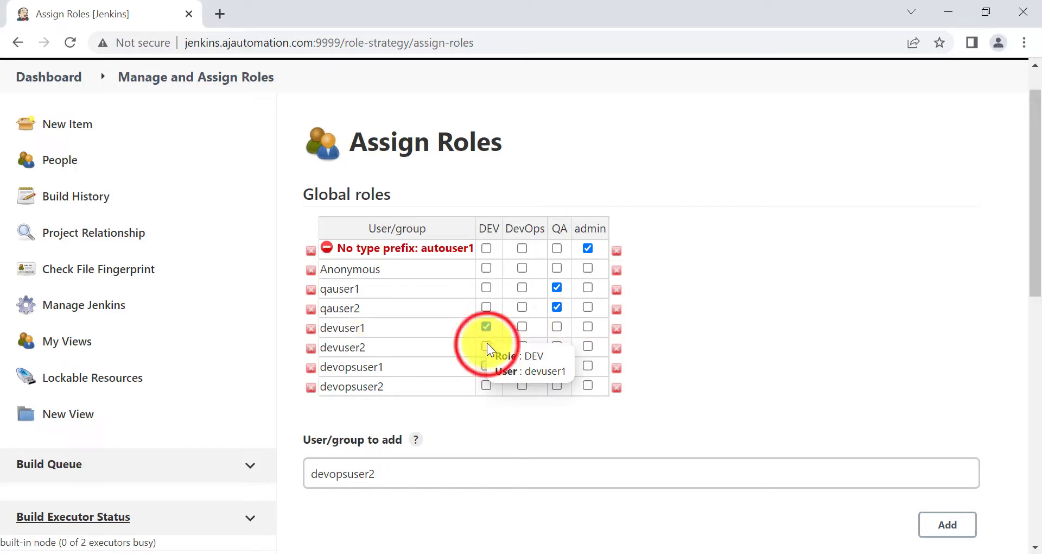
pyautogui.click(487, 347)
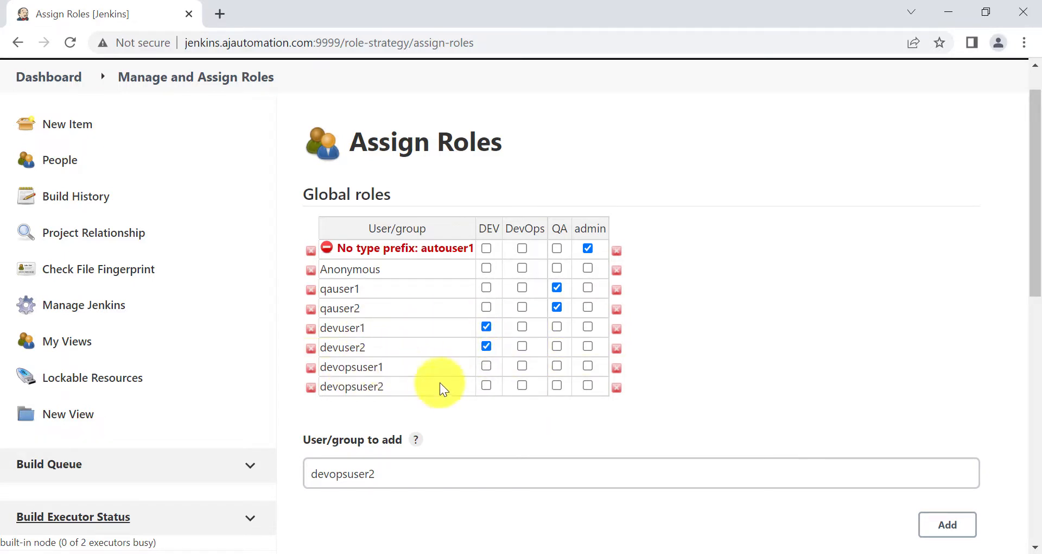
pyautogui.click(522, 366)
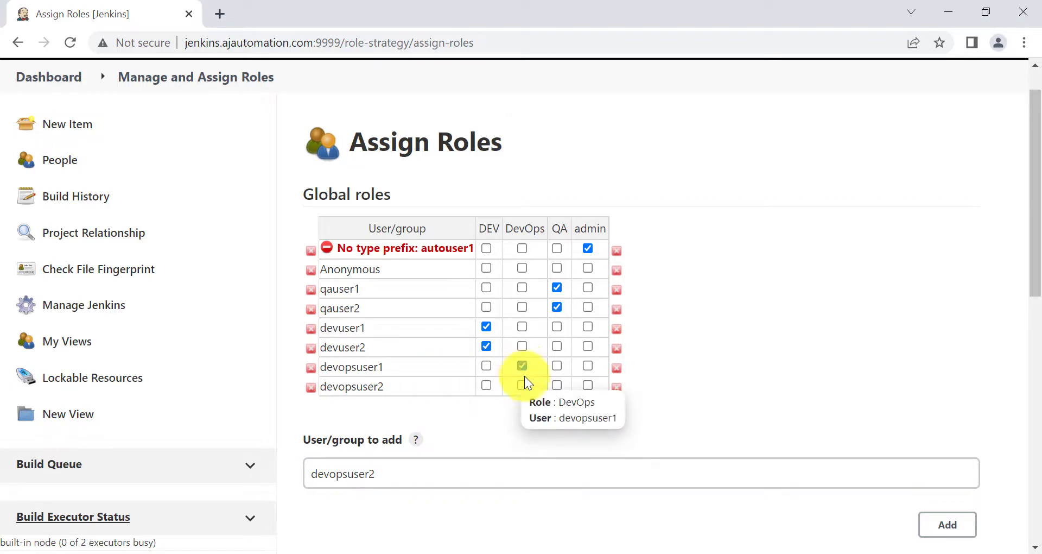
pyautogui.click(522, 384)
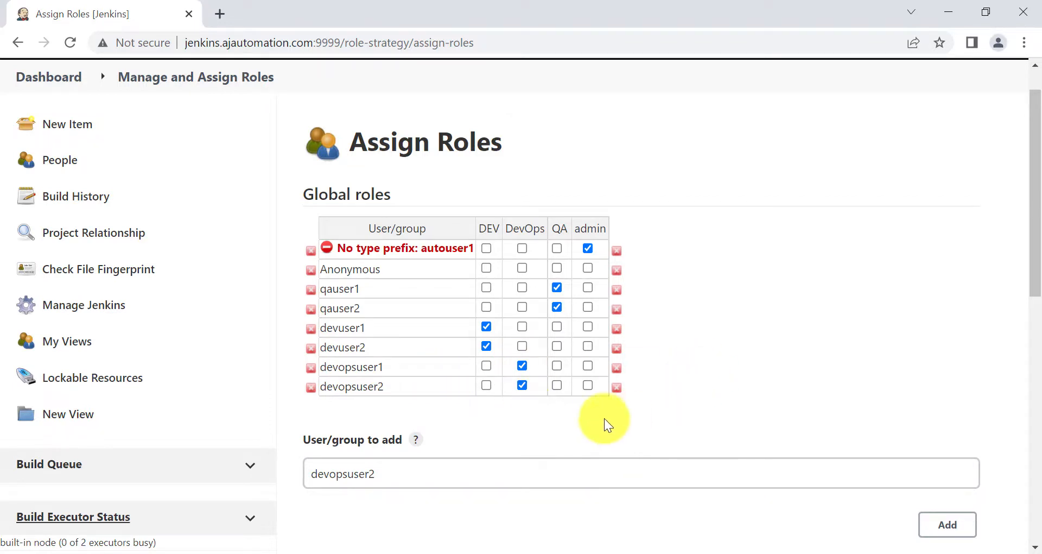
# Apply and save the new role assignments
pyautogui.scroll(-10, 601, 417)
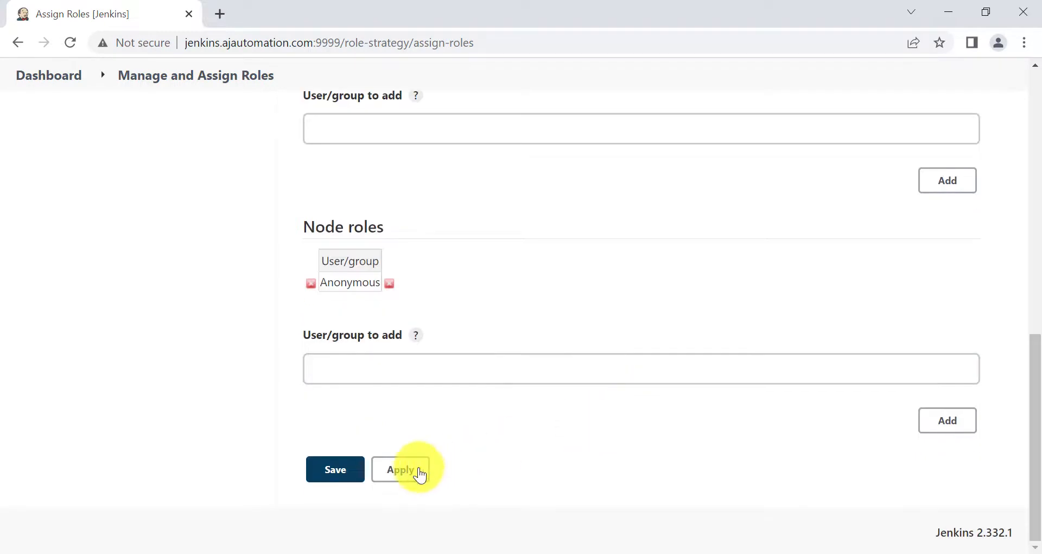
pyautogui.click(420, 475)
pyautogui.click(318, 477)
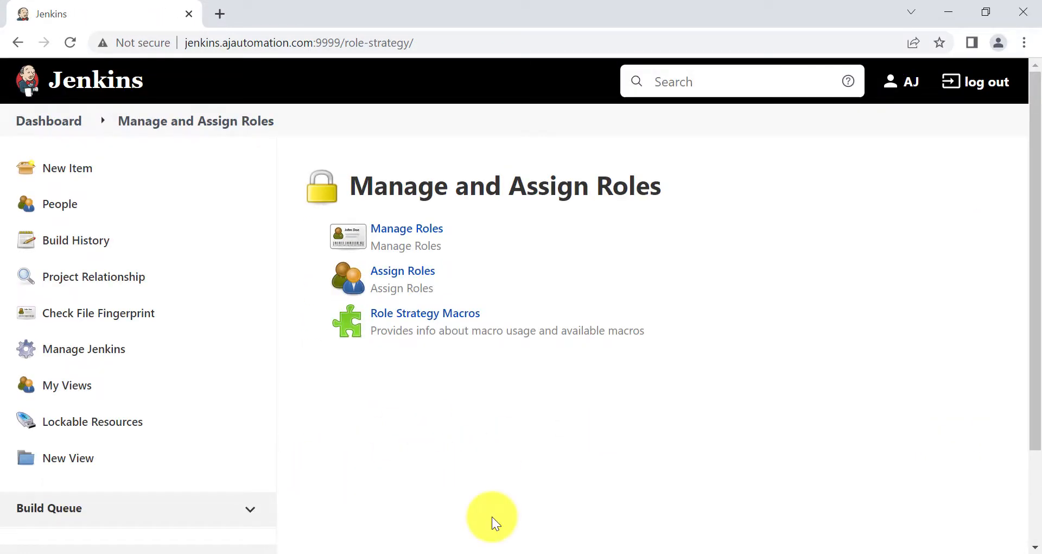
# In a private browser window, load Jenkins and sign in as a QA user
pyautogui.hotkey('ctrl', 'shift', 'n')
pyautogui.write('jenkins.ajautomation.com:9999')
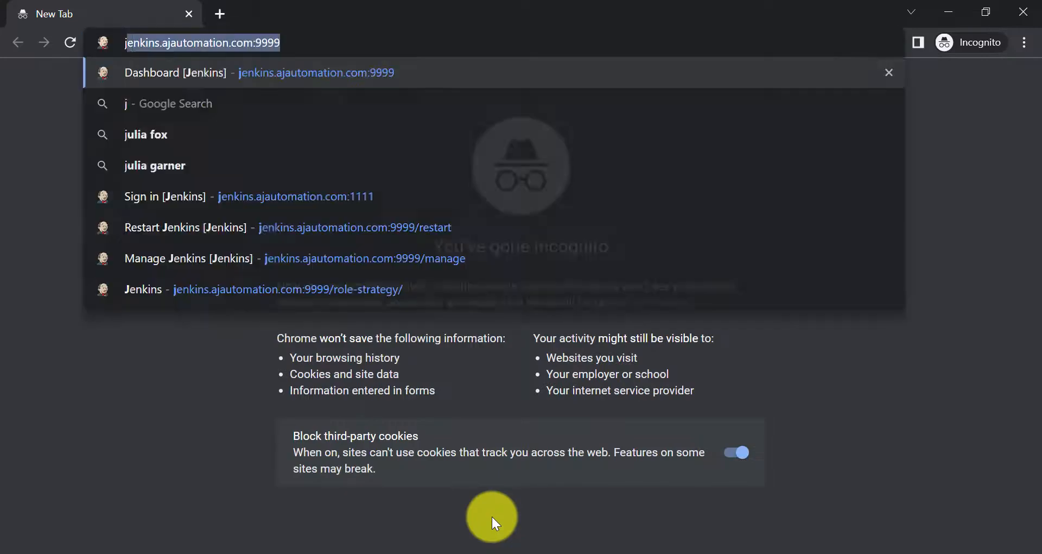
pyautogui.press('Return')
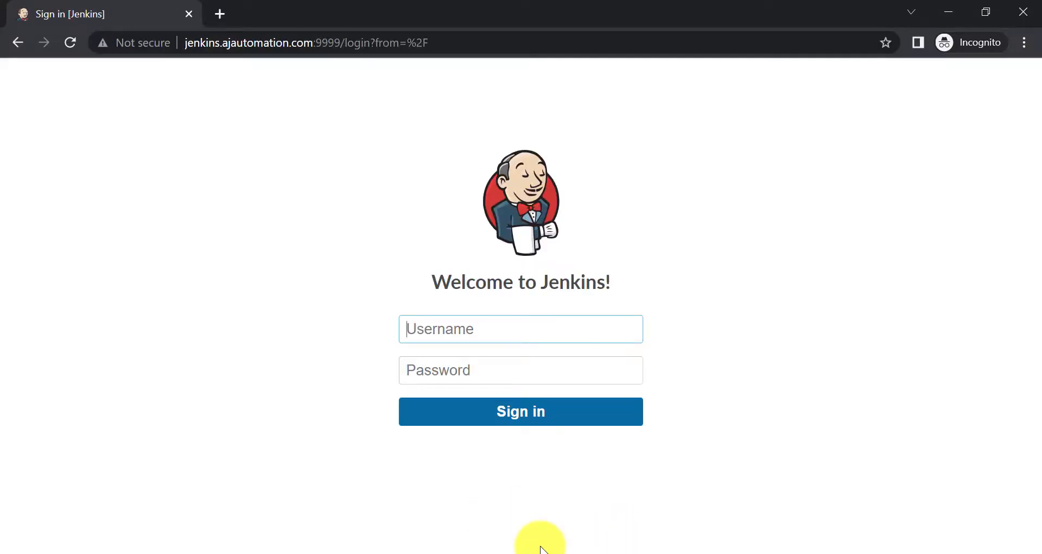
pyautogui.write('qauser1')
pyautogui.press('Tab')
pyautogui.write('q')
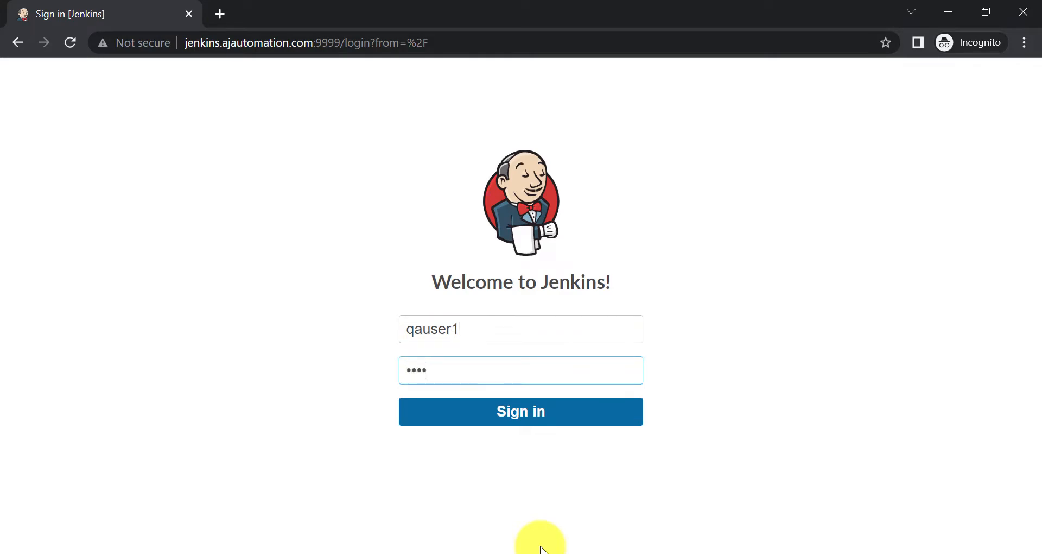
pyautogui.press('Return')
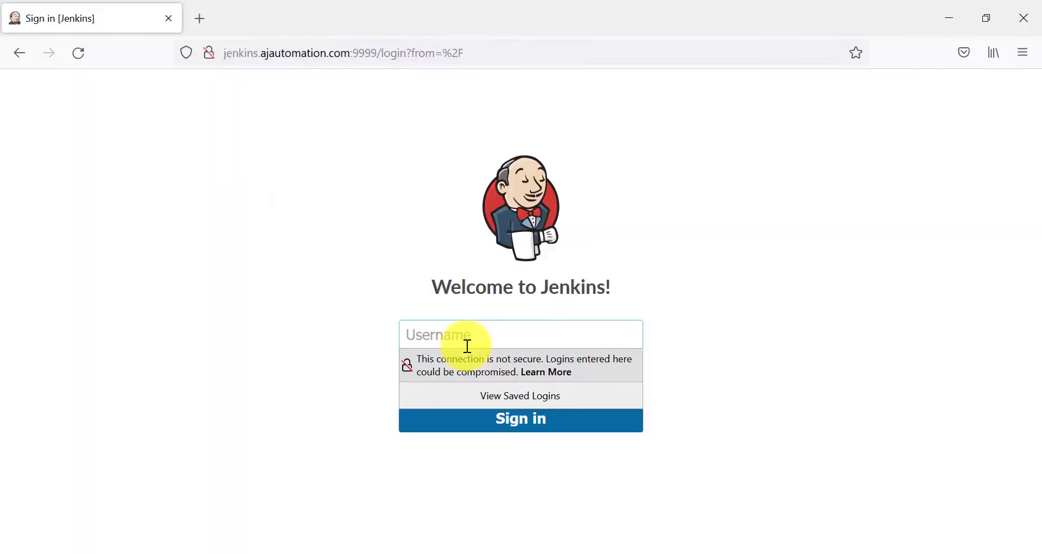
# Sign in as devuser1 with its password and decline saving the login
pyautogui.write('devuser1')
pyautogui.press('Tab')
pyautogui.write('1234')
pyautogui.press('Return')
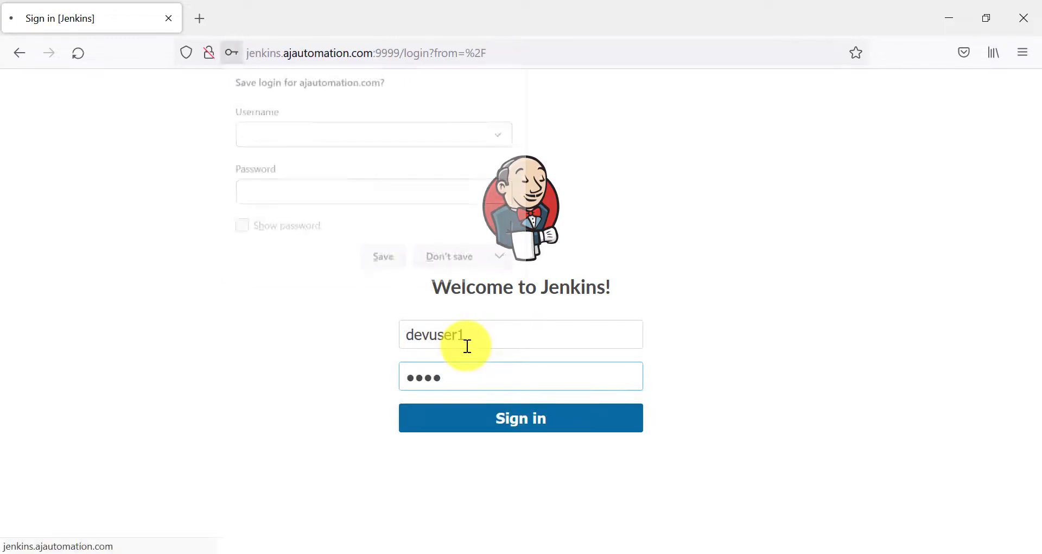
pyautogui.click(447, 260)
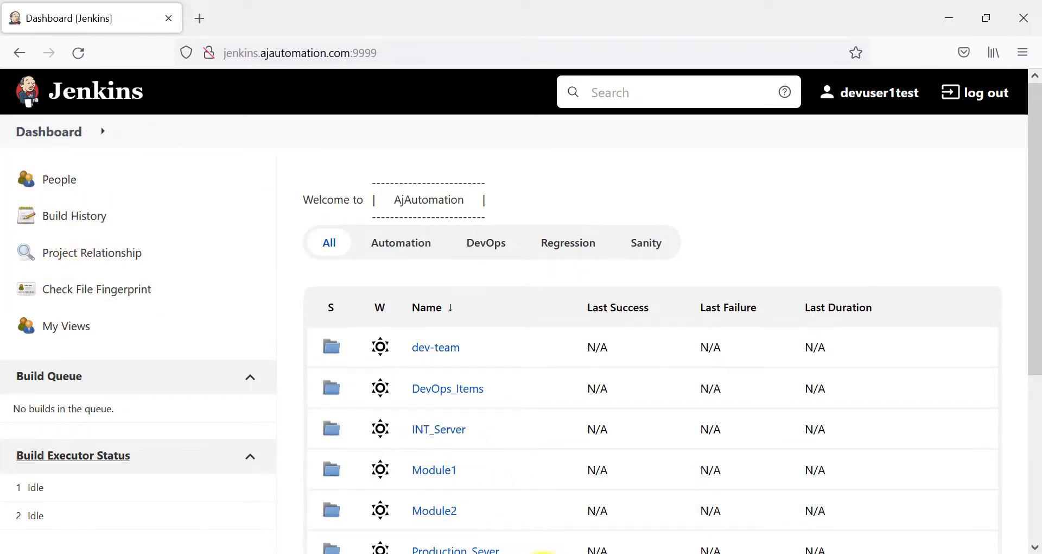
# Back in the admin window, open Manage Roles and scroll right to the Job permission columns
pyautogui.click(540, 553)
pyautogui.click(468, 533)
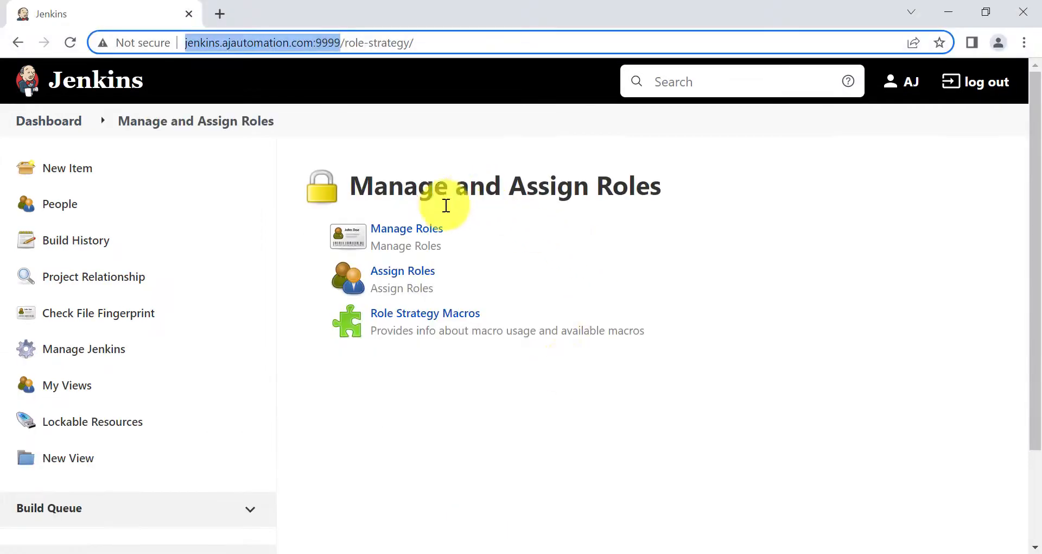
pyautogui.click(415, 228)
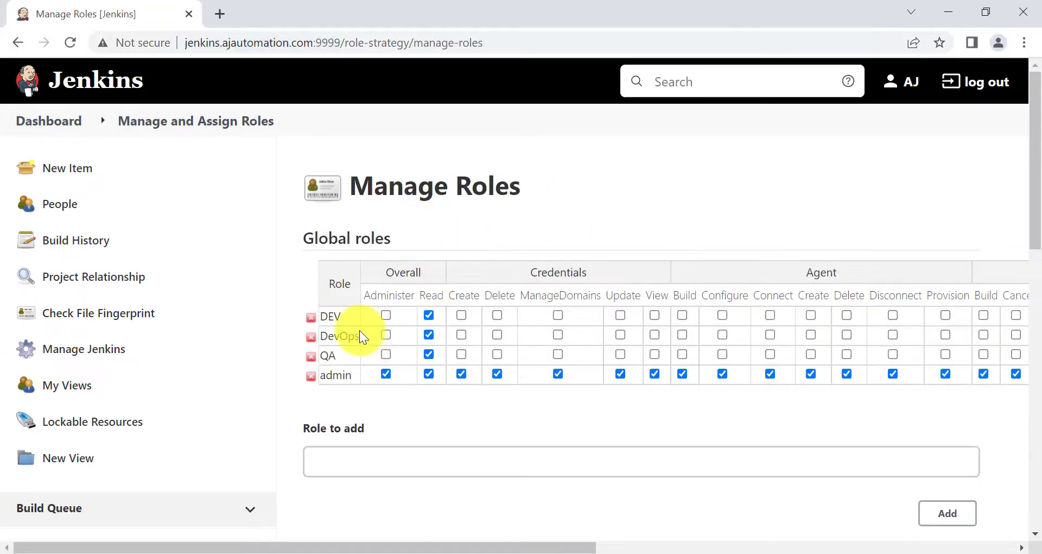
pyautogui.hscroll(7, 424, 357)
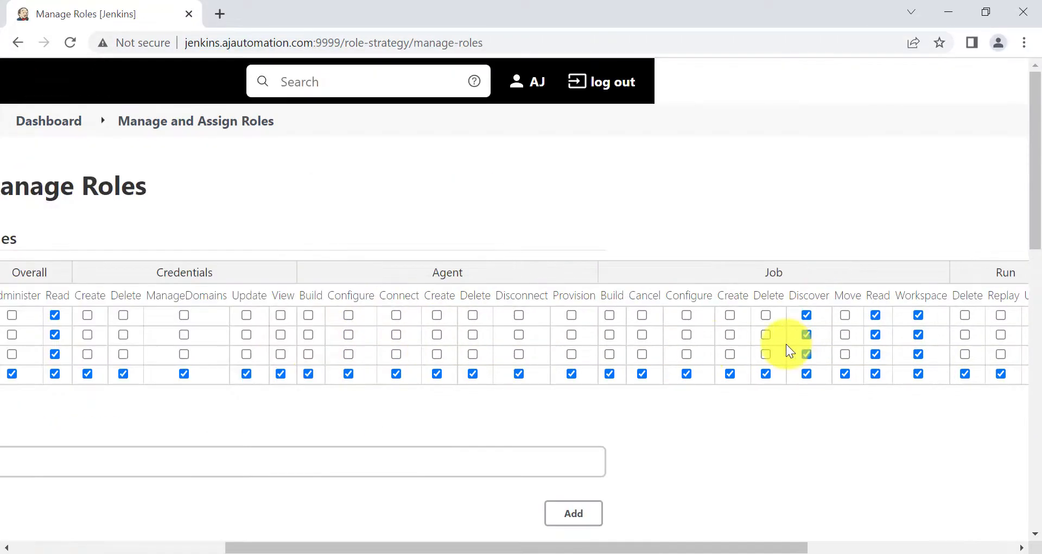
pyautogui.hscroll(3, 786, 344)
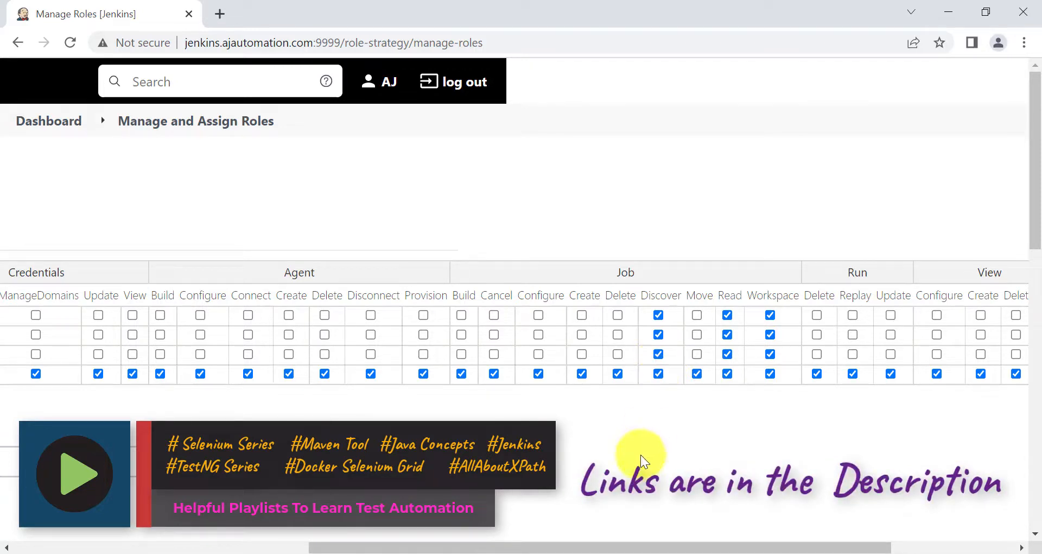
# As the QA user, check Sanity1's workspace in INT_Server and the Automation view's qa-team qa1 project
pyautogui.moveTo(543, 553)
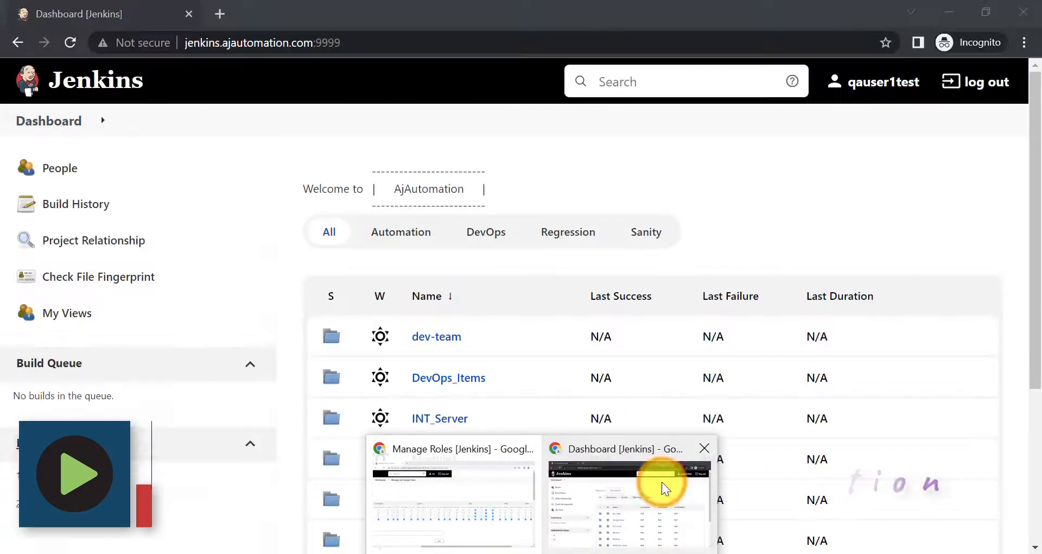
pyautogui.click(660, 483)
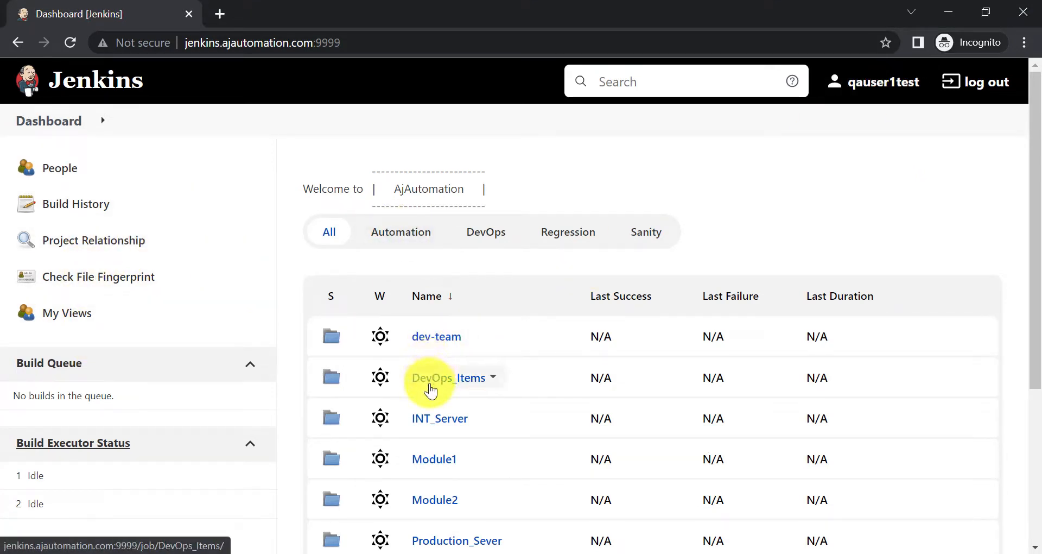
pyautogui.click(427, 419)
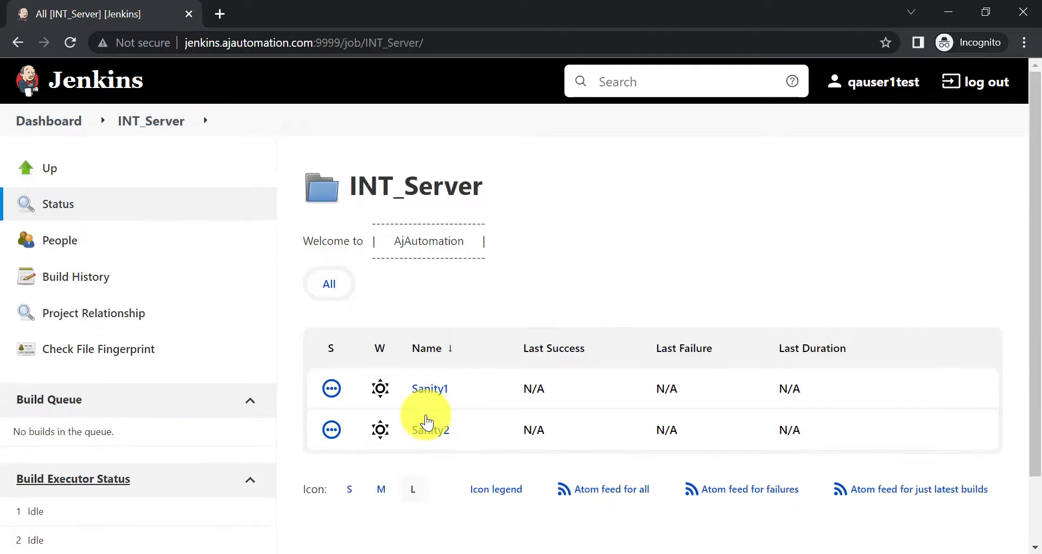
pyautogui.click(427, 399)
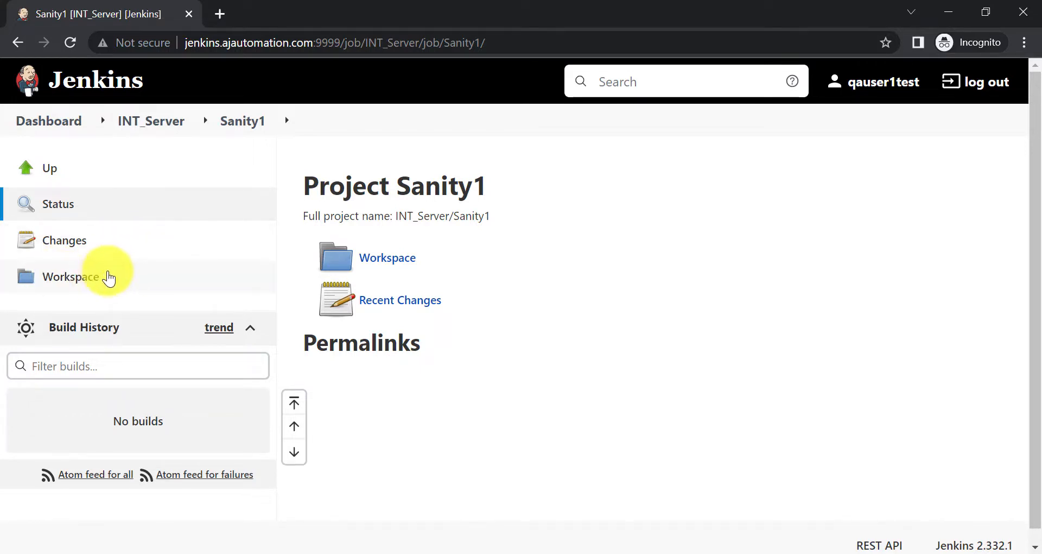
pyautogui.click(102, 278)
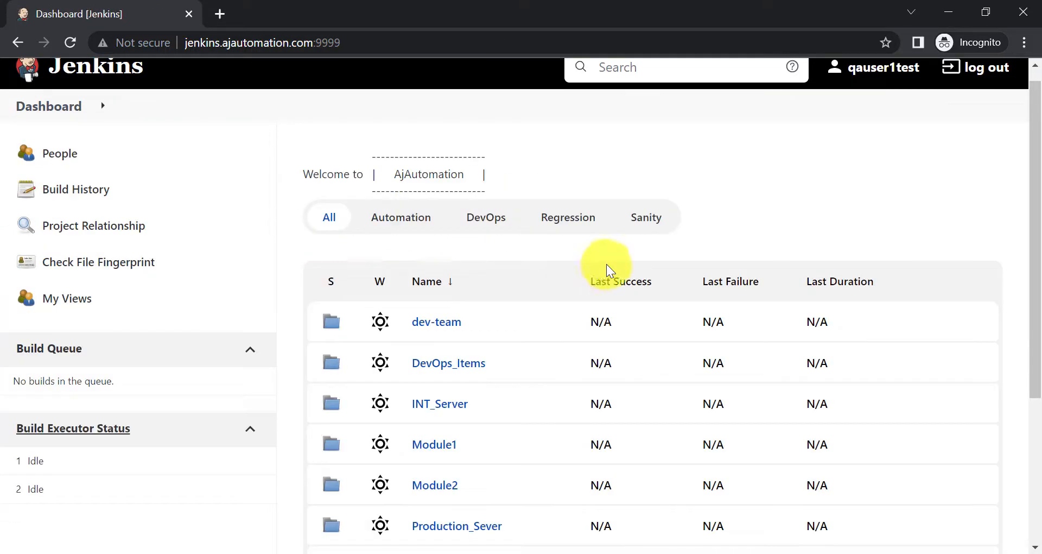
pyautogui.scroll(1, 543, 247)
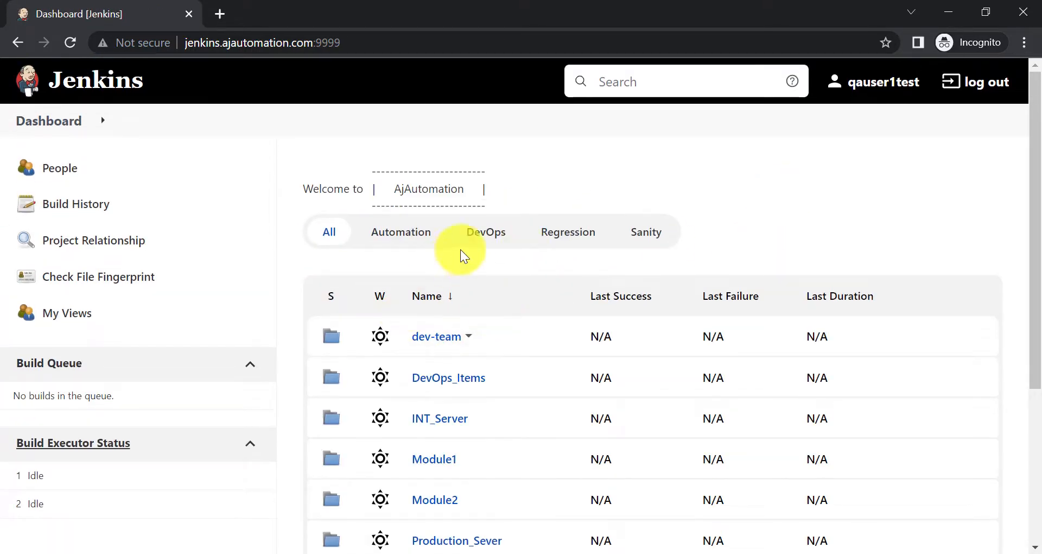
pyautogui.click(418, 238)
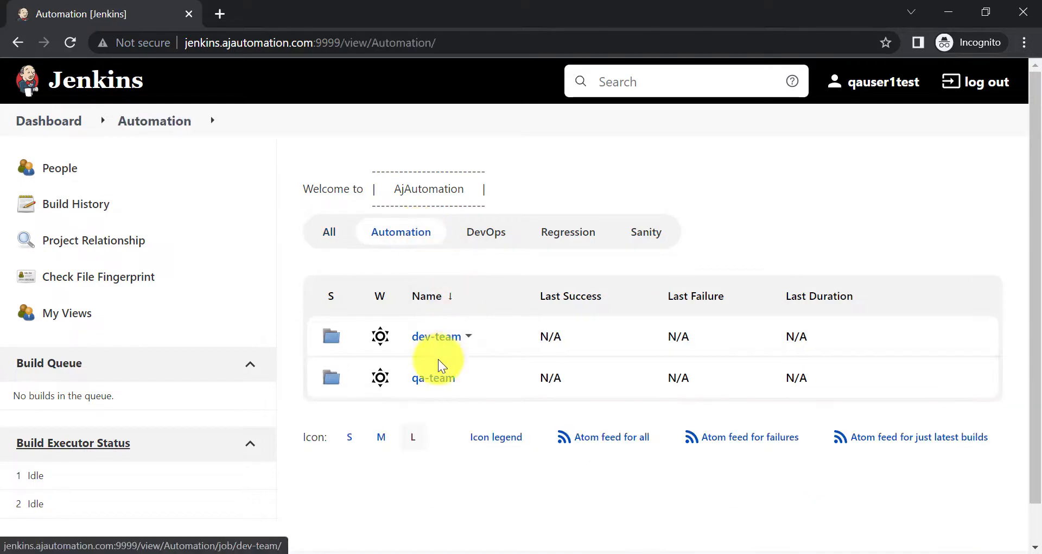
pyautogui.click(431, 380)
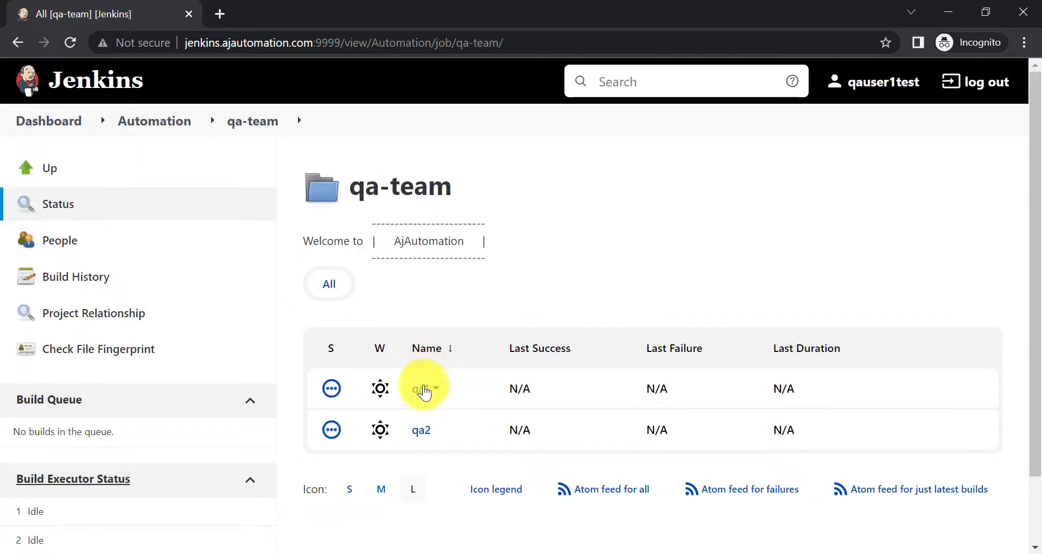
pyautogui.click(419, 390)
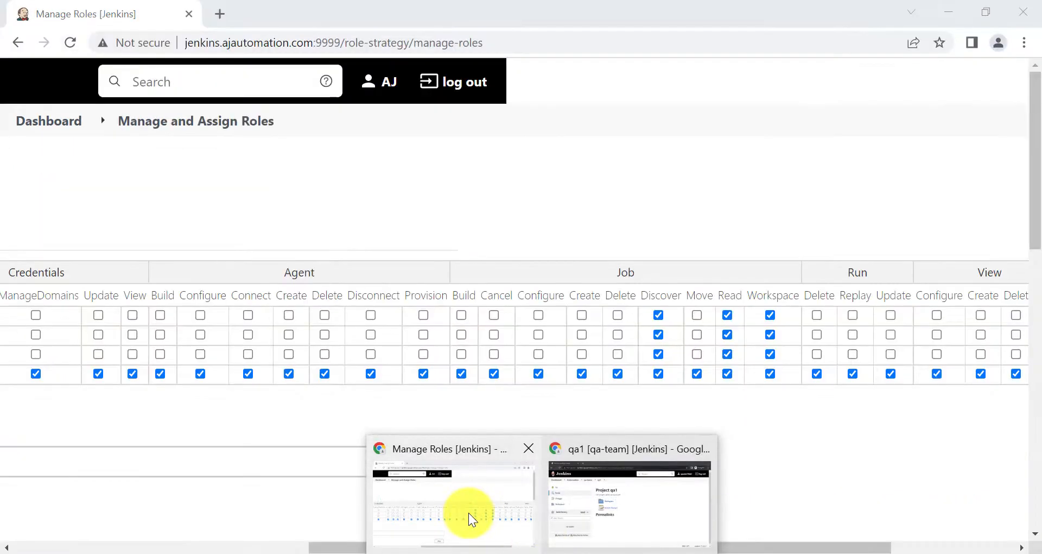
# Review the role permissions on the admin's Manage Roles page
pyautogui.click(468, 512)
pyautogui.hscroll(-8, 266, 399)
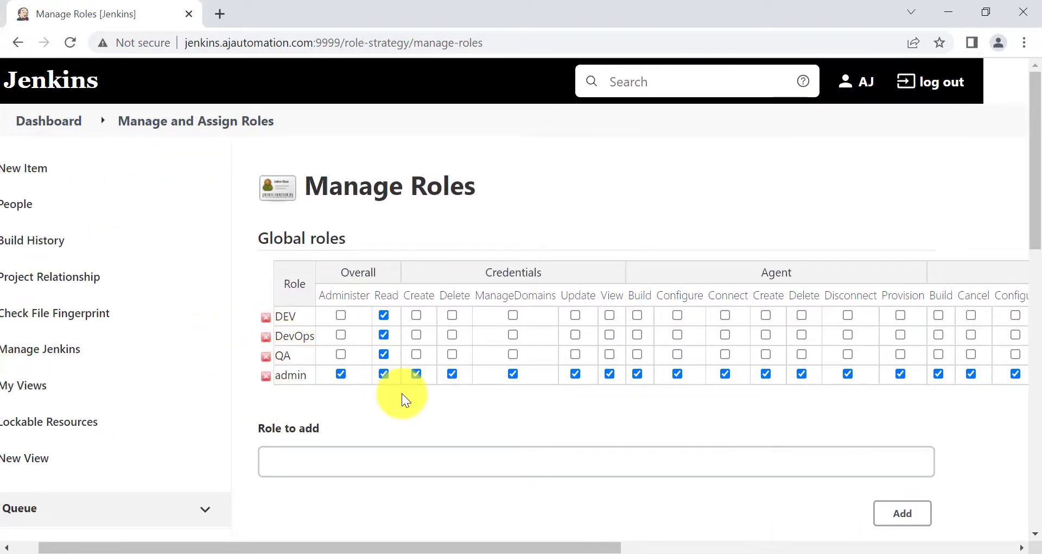
pyautogui.scroll(-1, 402, 393)
pyautogui.hscroll(3, 480, 376)
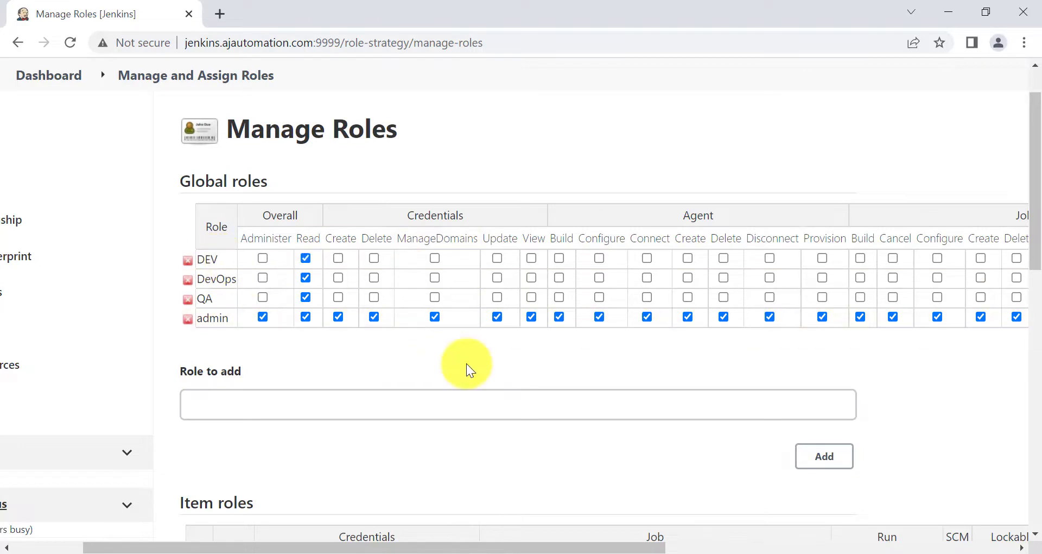
pyautogui.hscroll(8, 675, 357)
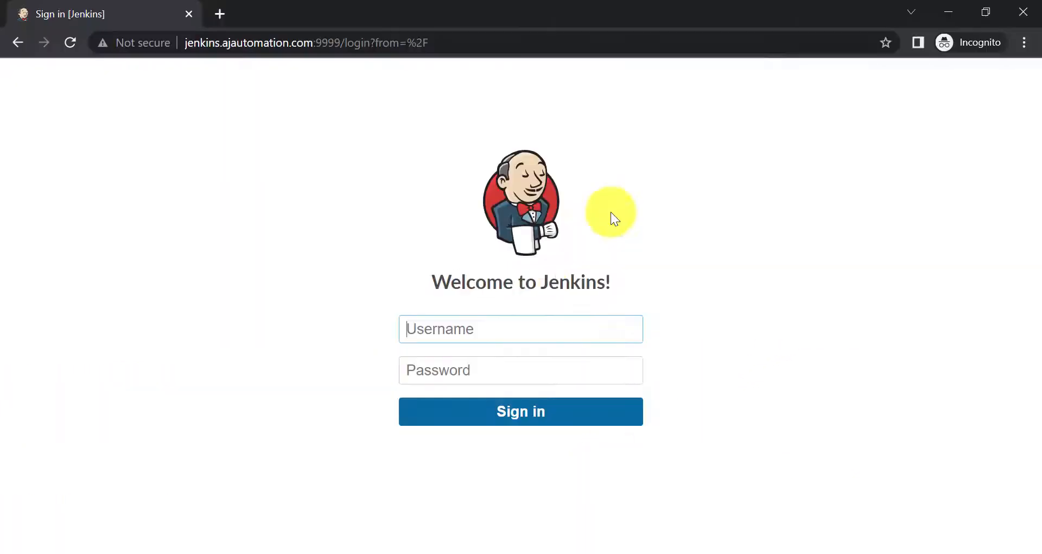
# Sign in as the second QA user
pyautogui.click(429, 334)
pyautogui.write('qauser2')
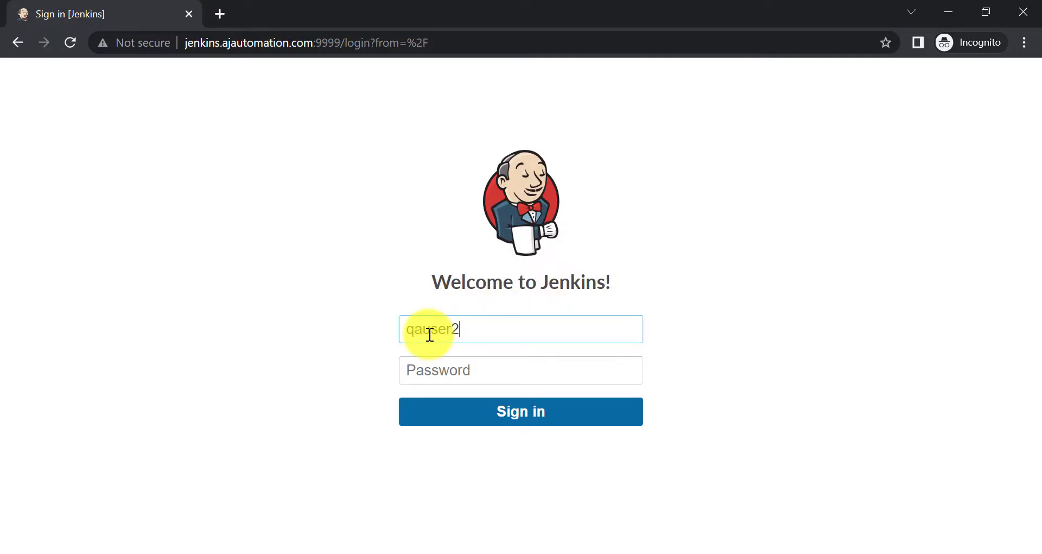
pyautogui.press('Tab')
pyautogui.write('q')
pyautogui.press('Return')
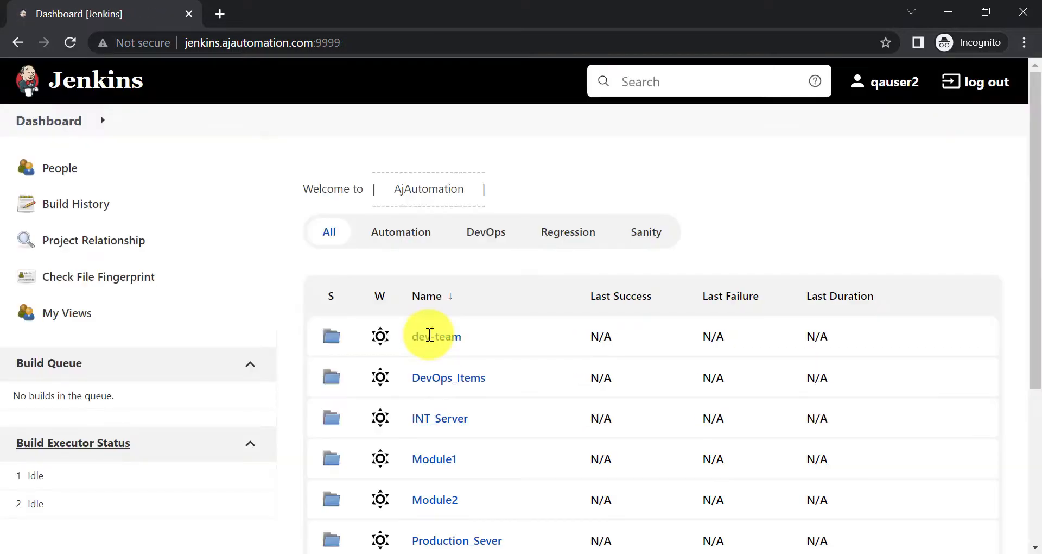
# Open the dev-team folder's dev1 project, then bring up the Notepad session notes
pyautogui.click(427, 337)
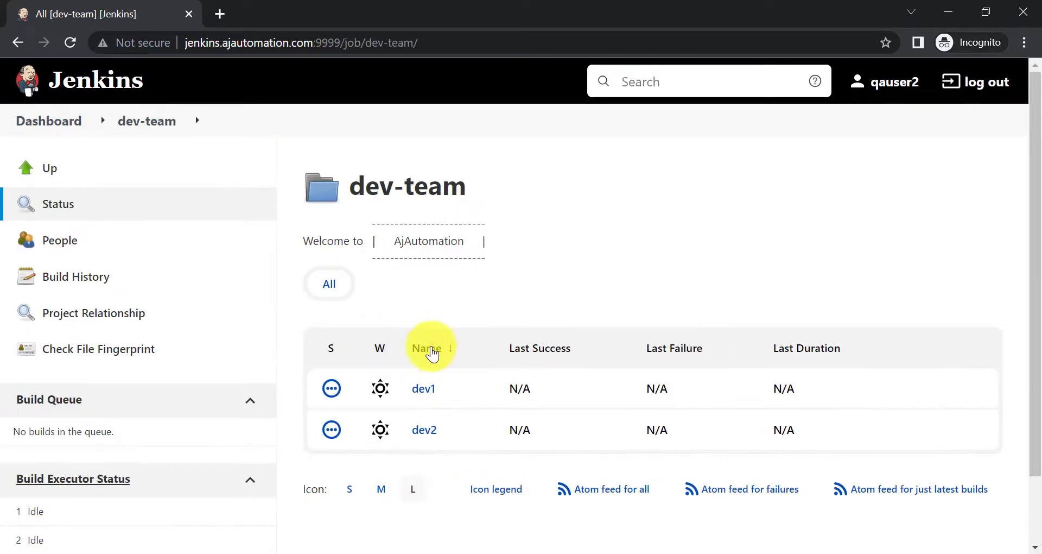
pyautogui.click(424, 387)
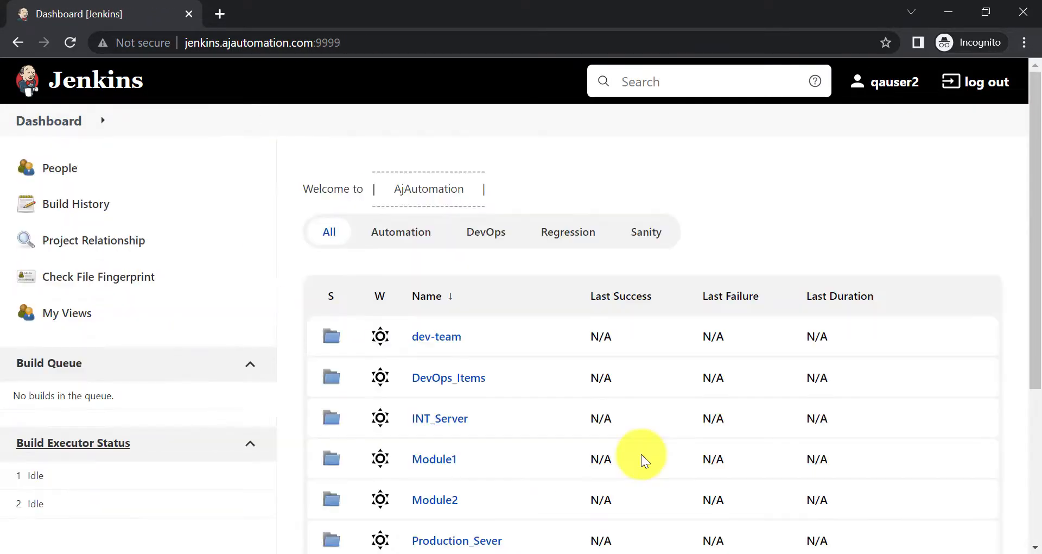
pyautogui.click(628, 553)
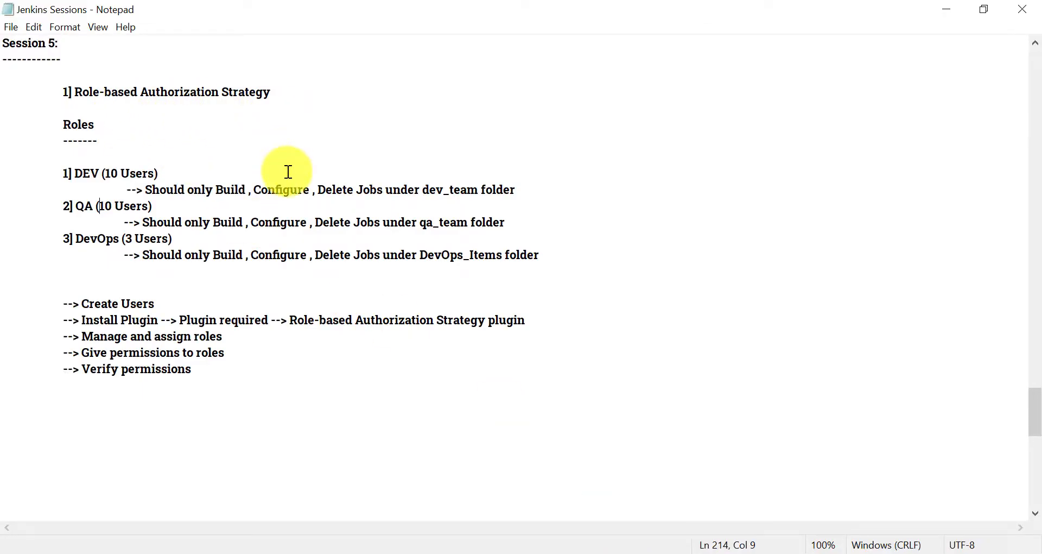
# Review the DEV requirement line in Notepad, highlighting its dev_team folder part, then return to Jenkins
pyautogui.click(146, 189)
pyautogui.click(251, 190)
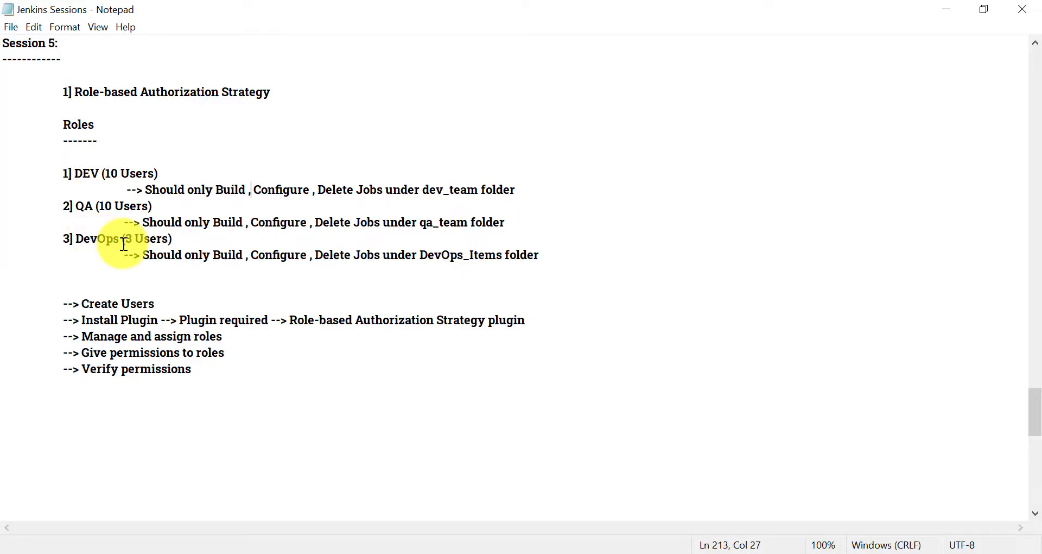
pyautogui.click(195, 191)
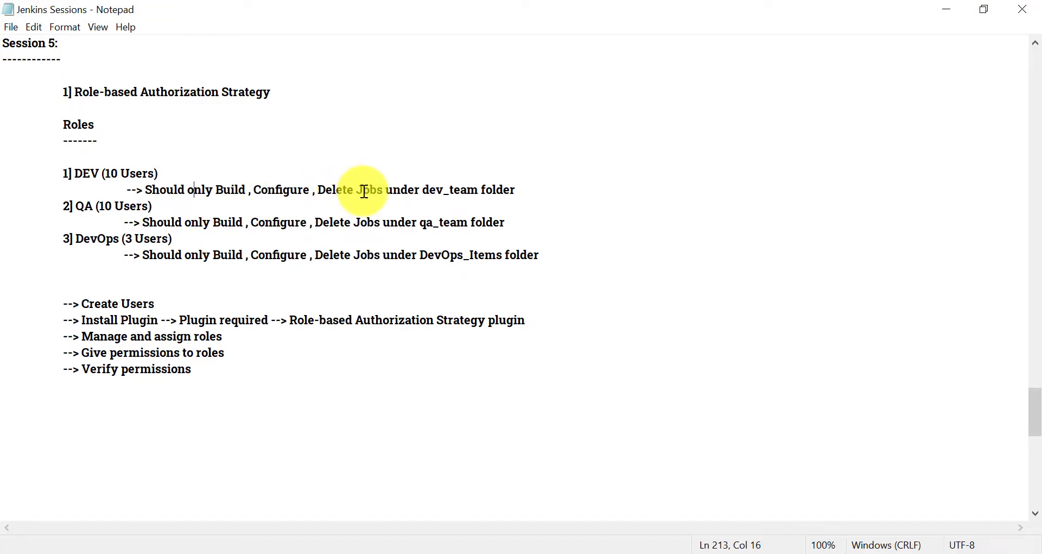
pyautogui.moveTo(422, 190); pyautogui.dragTo(519, 190)
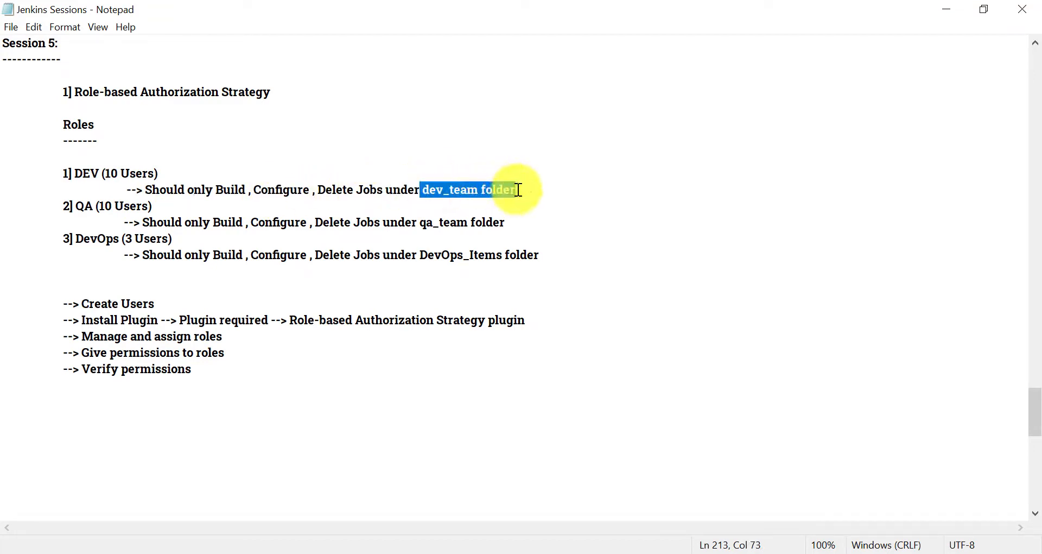
pyautogui.click(519, 190)
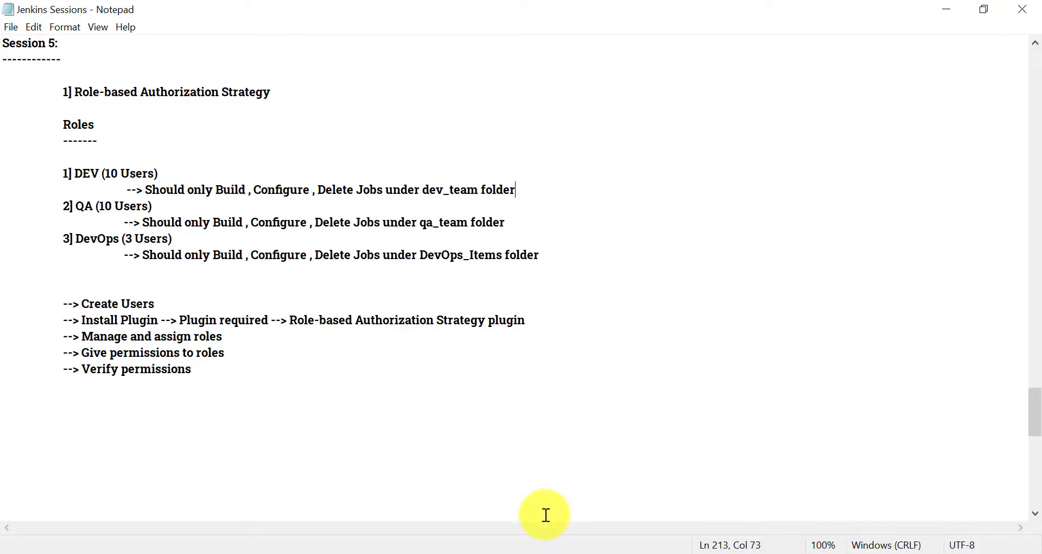
pyautogui.click(545, 550)
# Under Item roles, enter DEV as the new role name and move to its pattern field
pyautogui.scroll(-2, 394, 332)
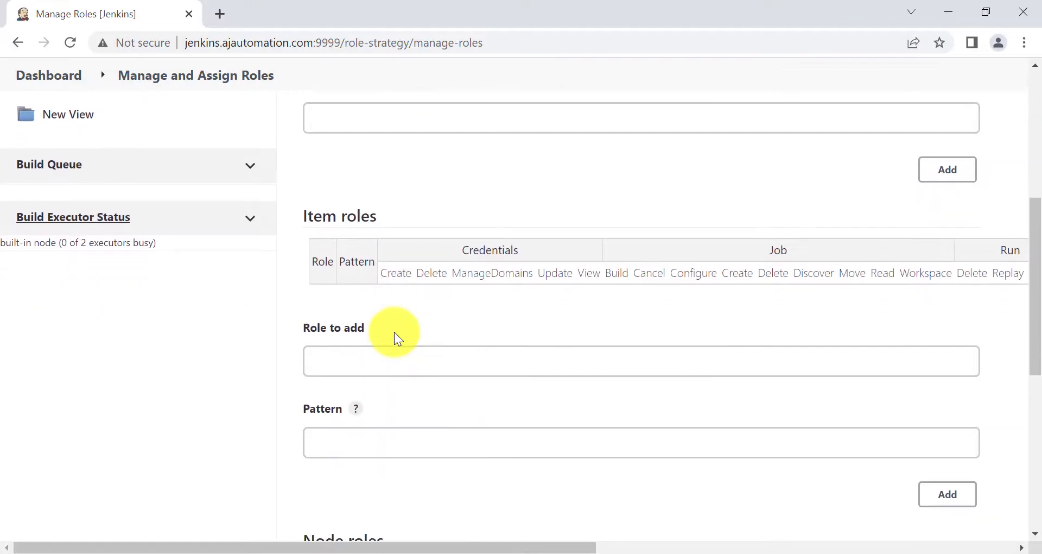
pyautogui.hscroll(1, 394, 331)
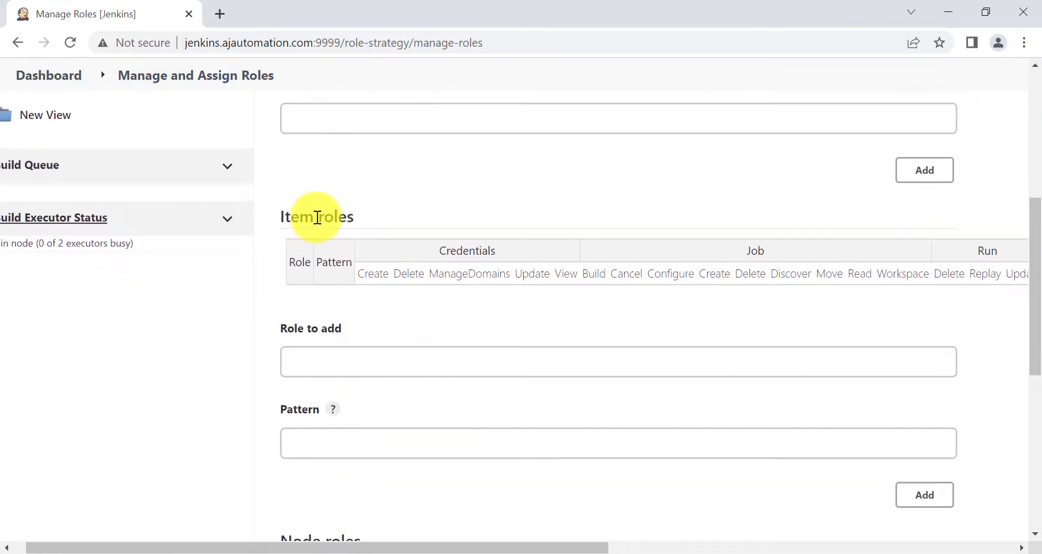
pyautogui.scroll(4, 319, 216)
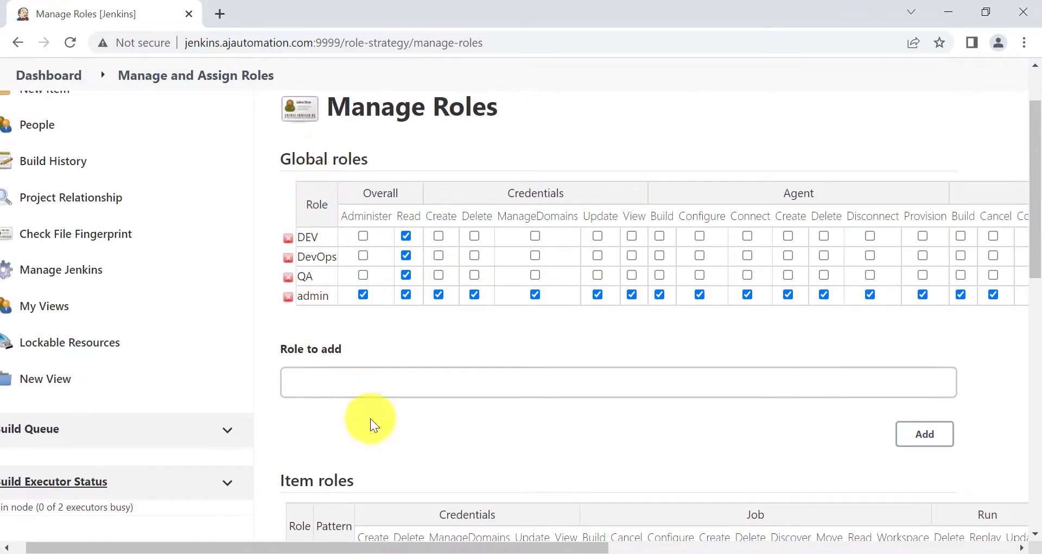
pyautogui.scroll(-3, 370, 424)
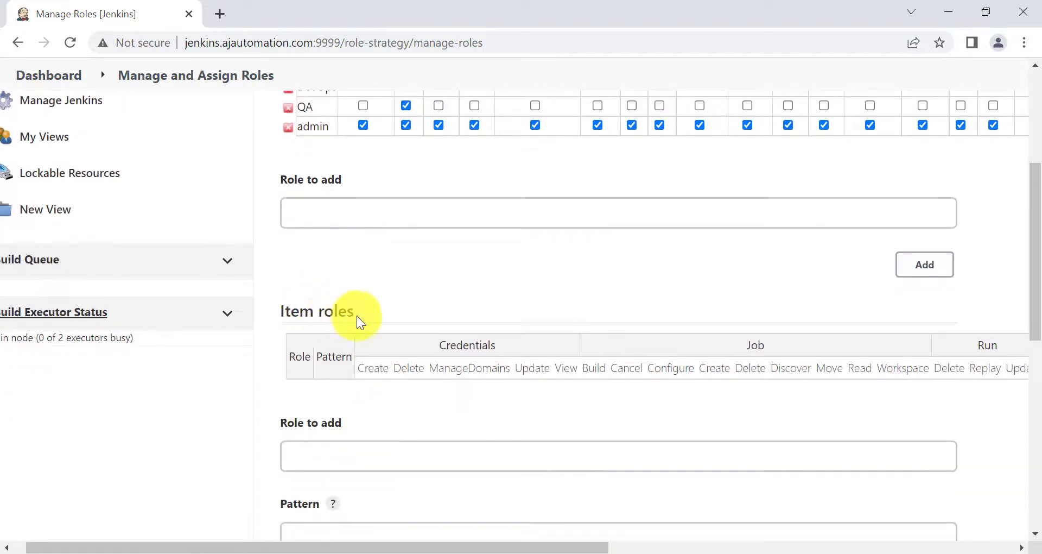
pyautogui.scroll(-1, 411, 386)
pyautogui.click(409, 387)
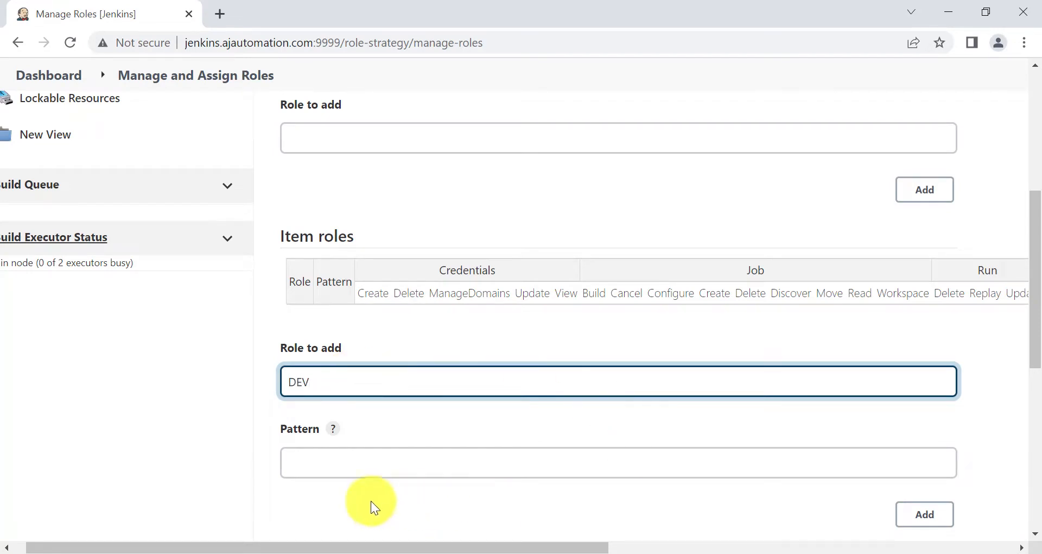
pyautogui.click(329, 458)
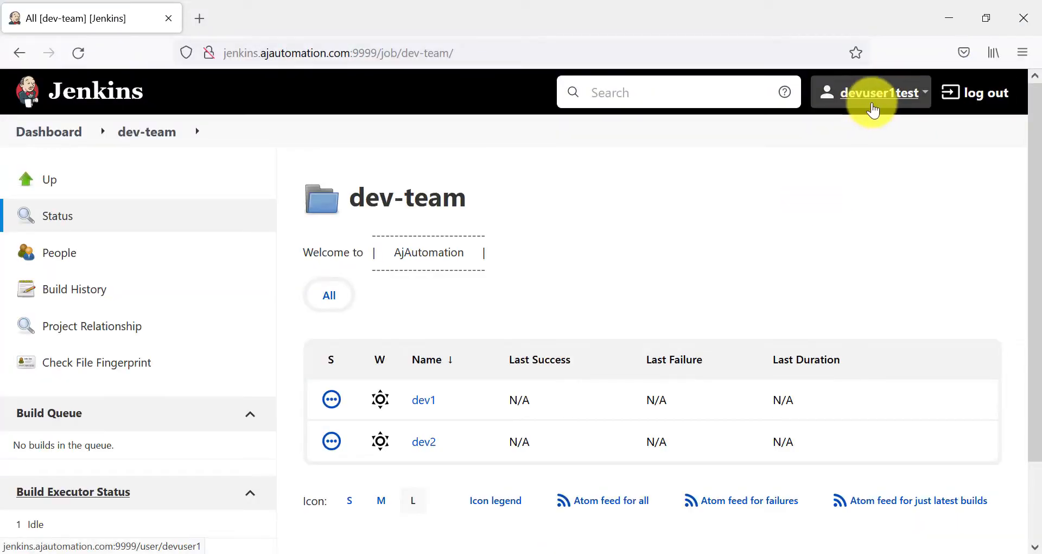
# As the developer, open dev-team's dev1 project, return to dev-team and select its heading
pyautogui.click(54, 135)
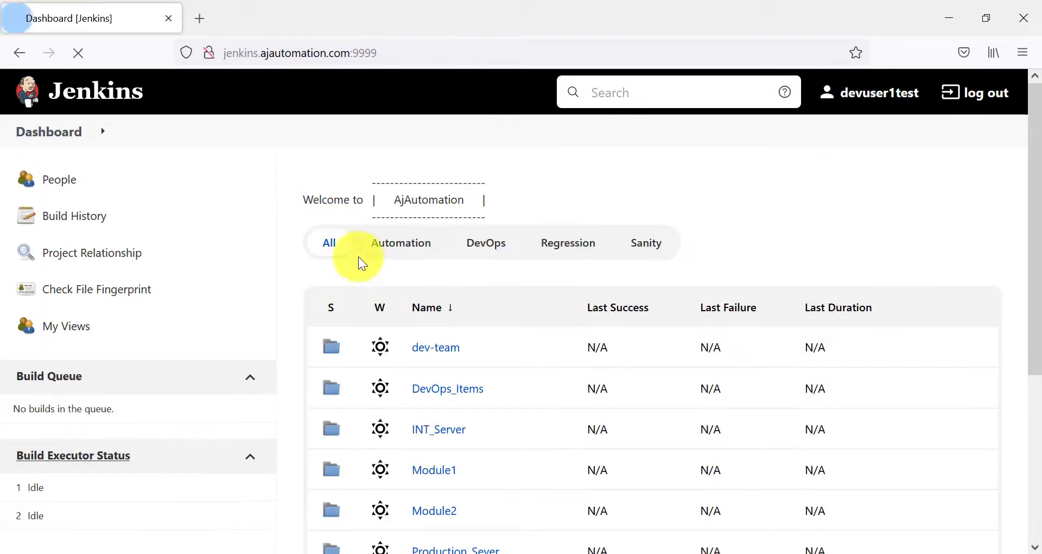
pyautogui.click(432, 348)
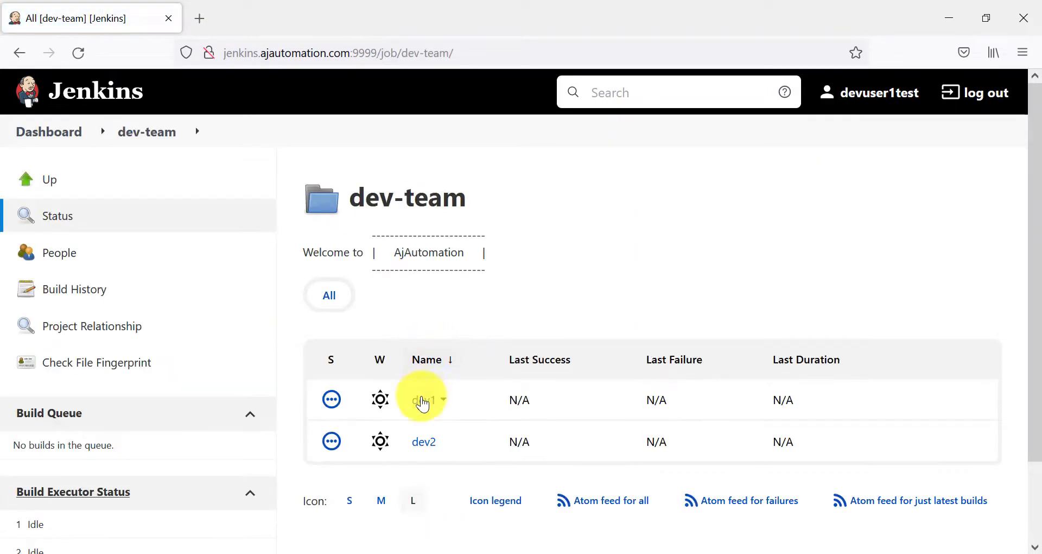
pyautogui.click(422, 402)
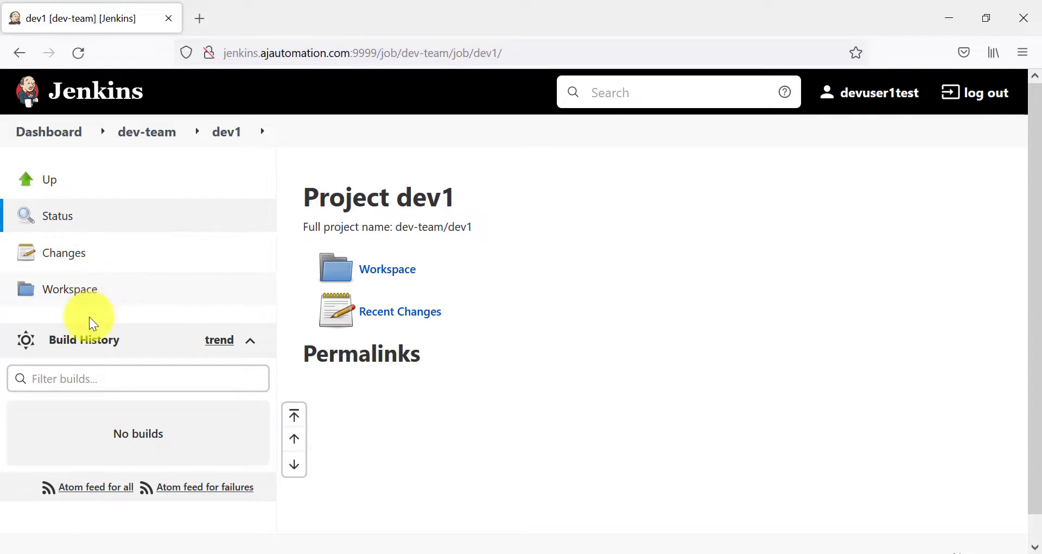
pyautogui.click(162, 140)
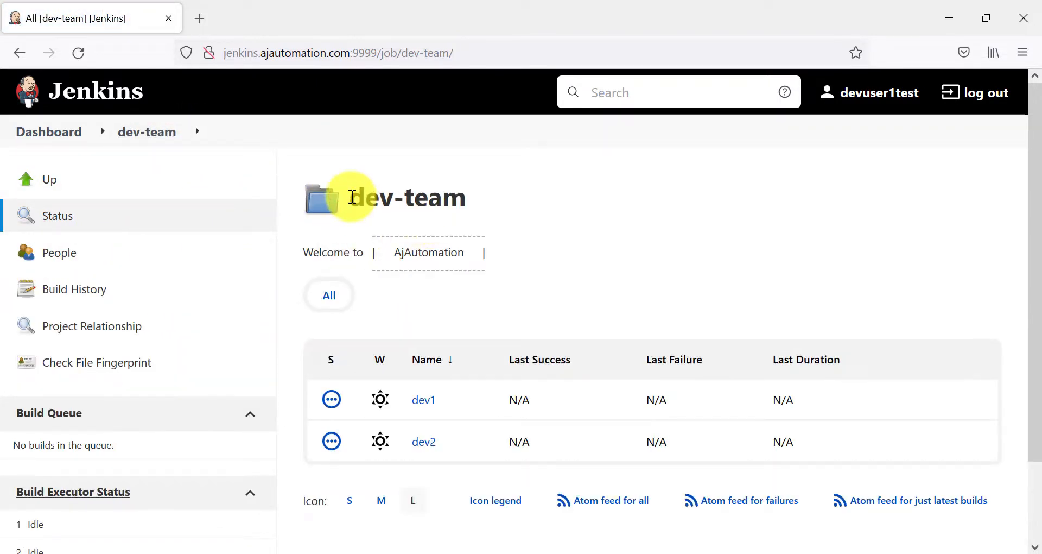
pyautogui.moveTo(352, 196); pyautogui.dragTo(514, 205)
pyautogui.scroll(-3, 494, 302)
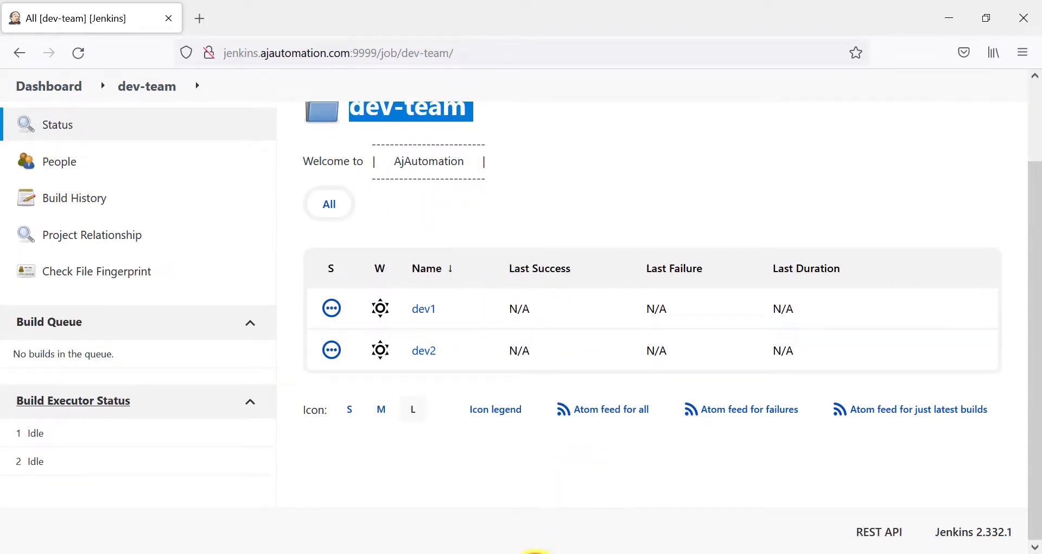
# Back in Manage Roles, begin the DEV role's pattern with 'de', based on the dev-team folder name
pyautogui.moveTo(535, 551)
pyautogui.click(445, 501)
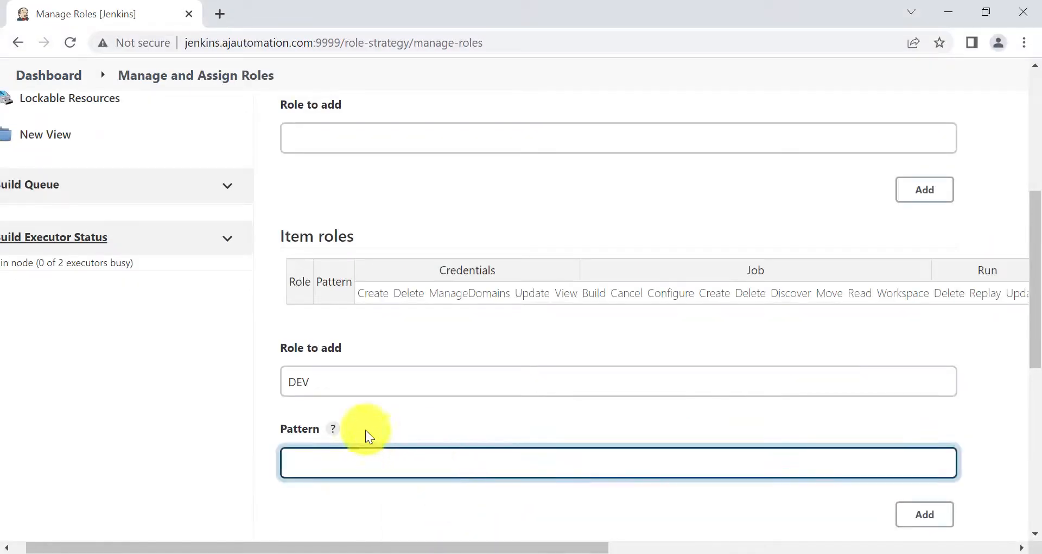
pyautogui.click(337, 389)
pyautogui.click(316, 464)
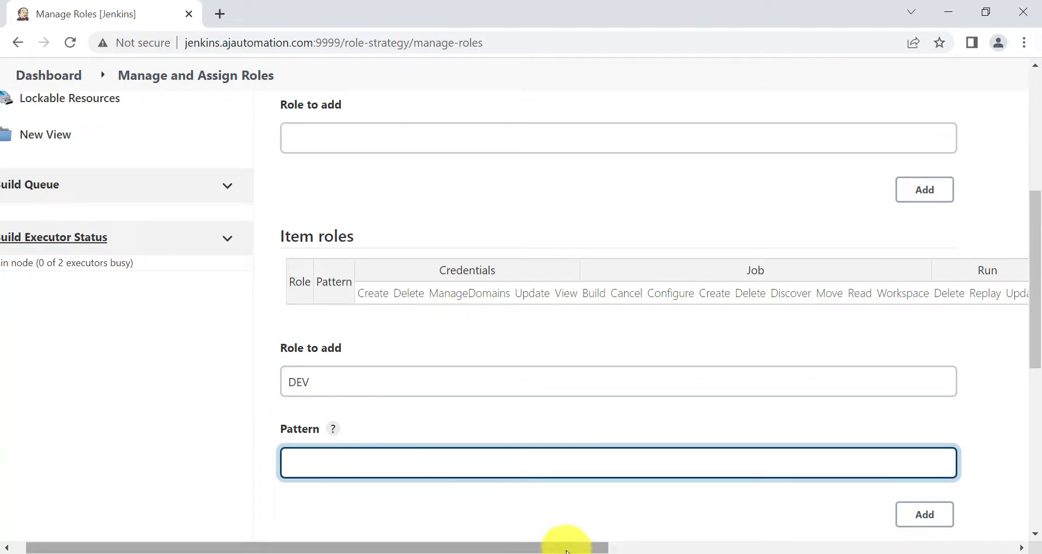
pyautogui.moveTo(546, 551)
pyautogui.click(589, 553)
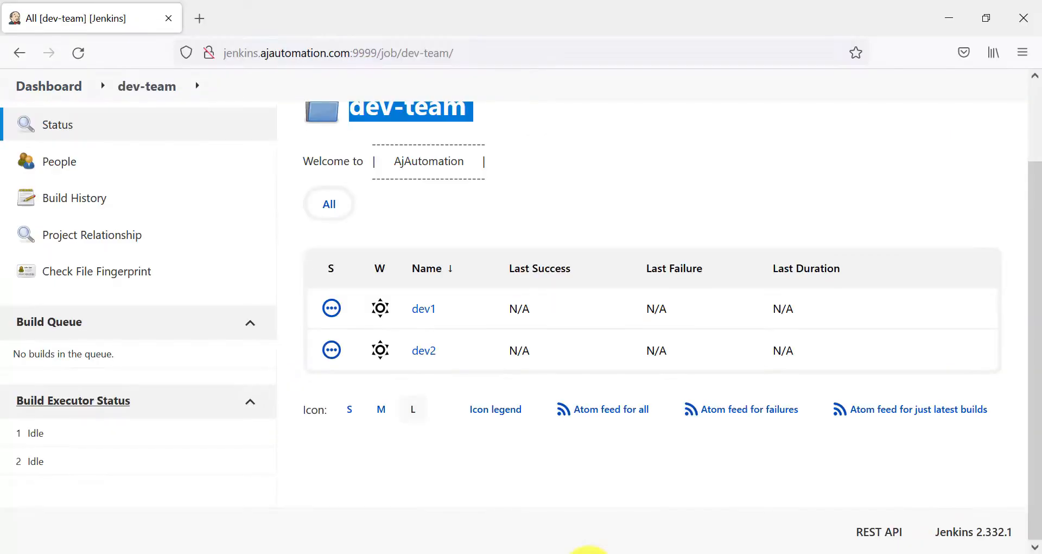
pyautogui.scroll(3, 405, 179)
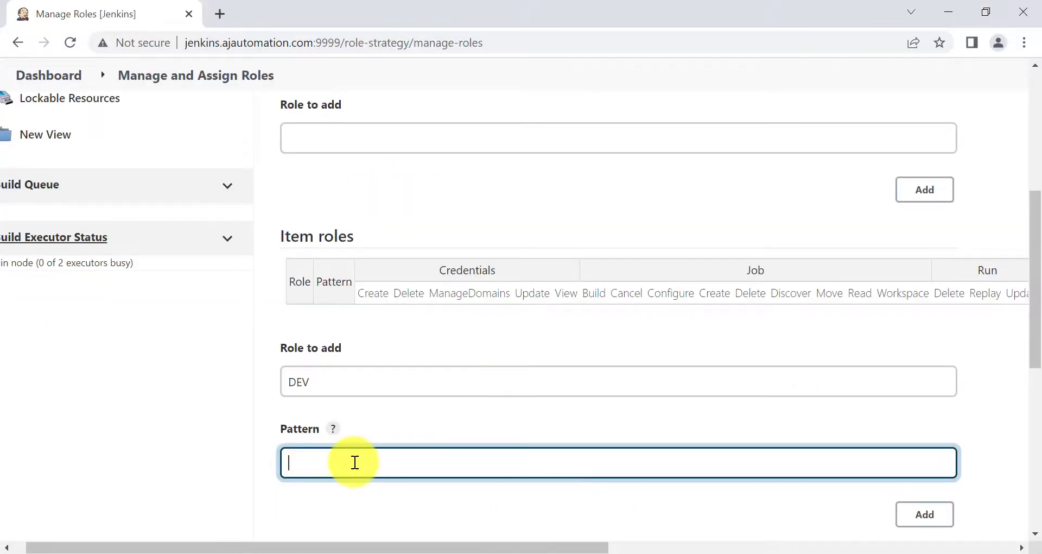
pyautogui.click(302, 469)
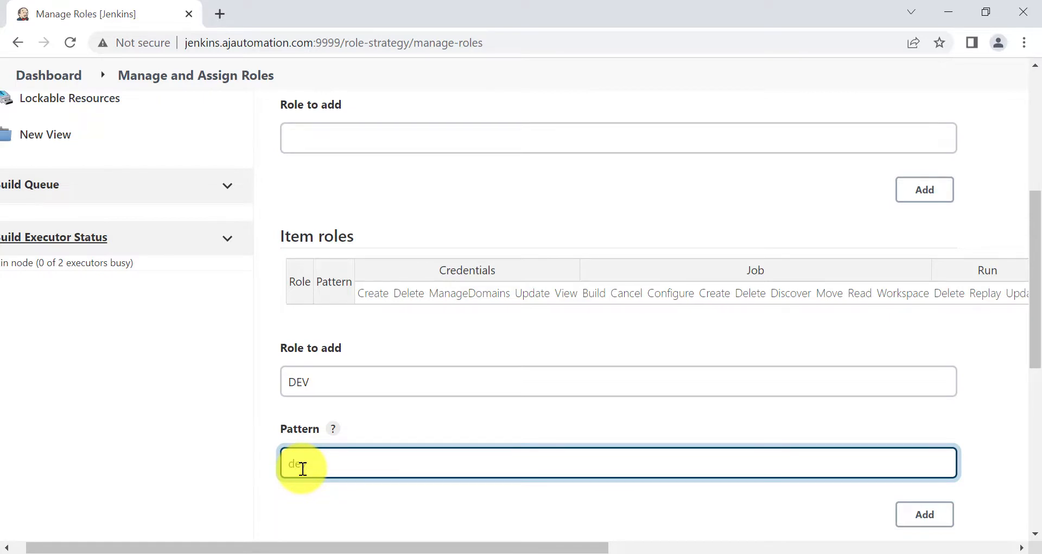
# Complete the DEV item role with pattern dev.* and add it to the Item roles table
pyautogui.click(217, 457)
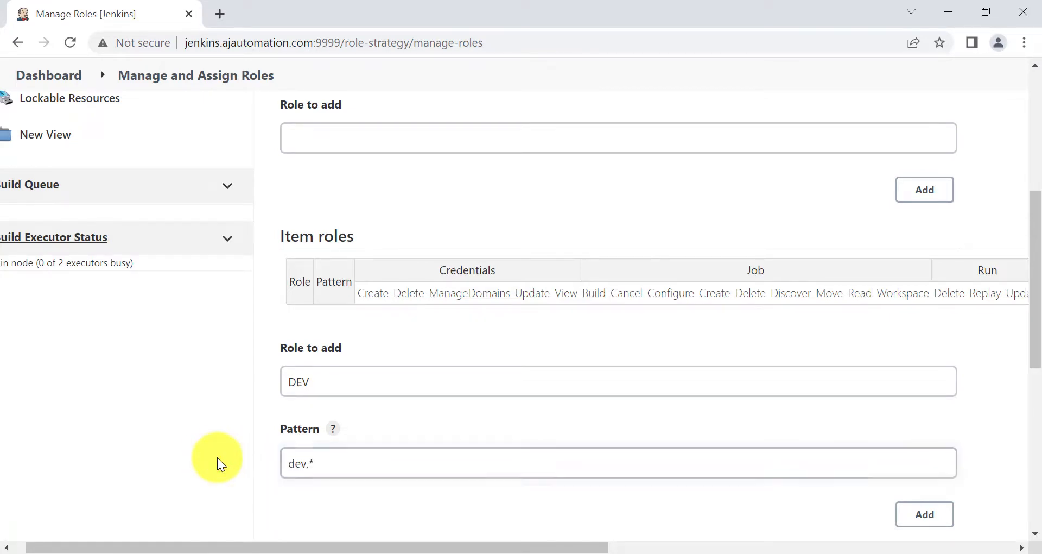
pyautogui.click(288, 462)
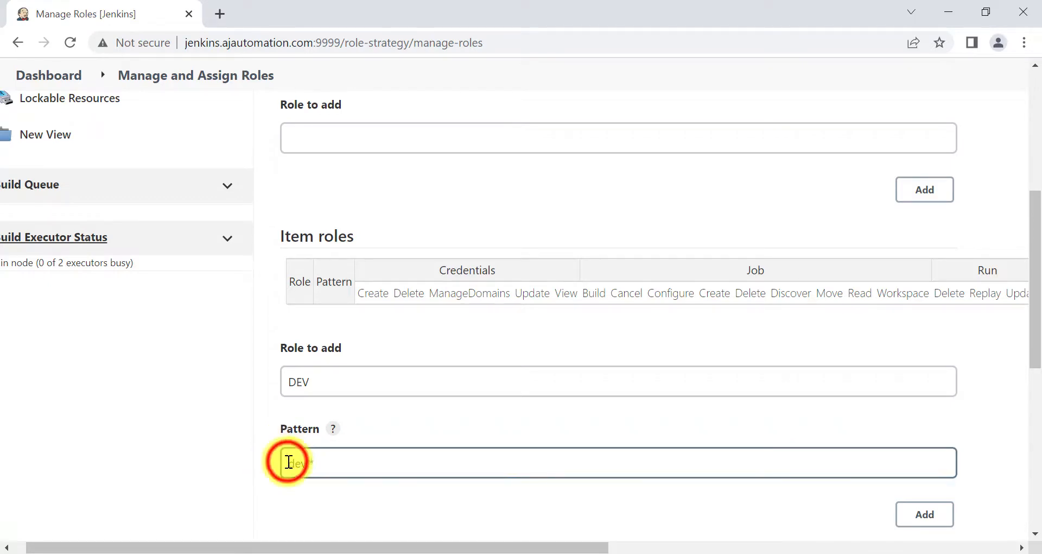
pyautogui.moveTo(288, 462); pyautogui.dragTo(308, 462)
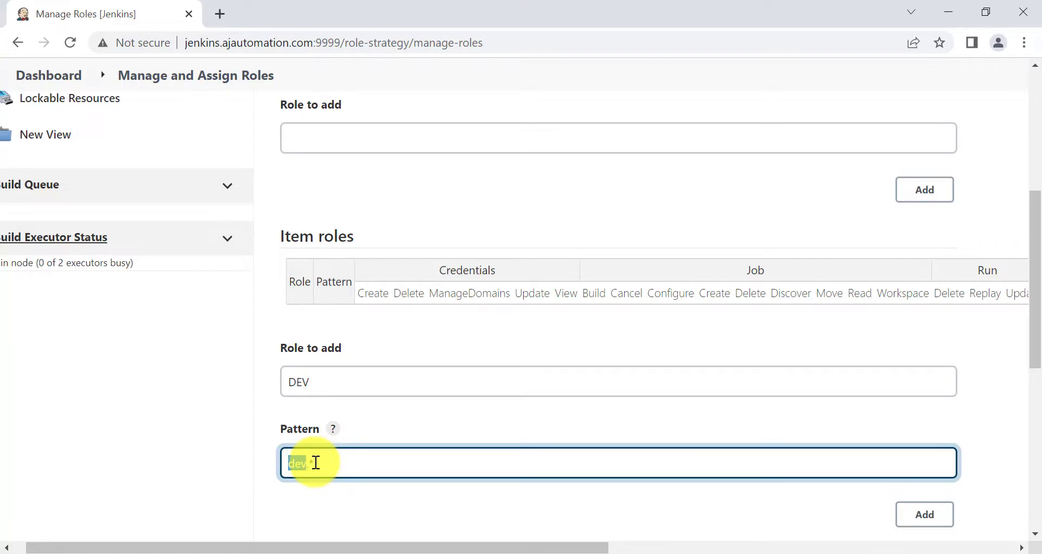
pyautogui.hotkey('shift', 'Tab')
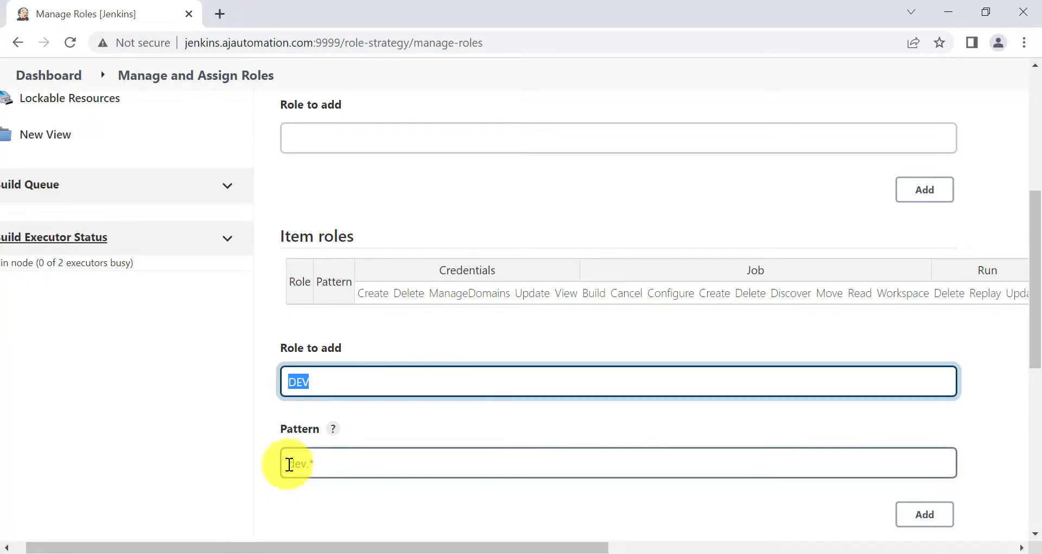
pyautogui.click(293, 464)
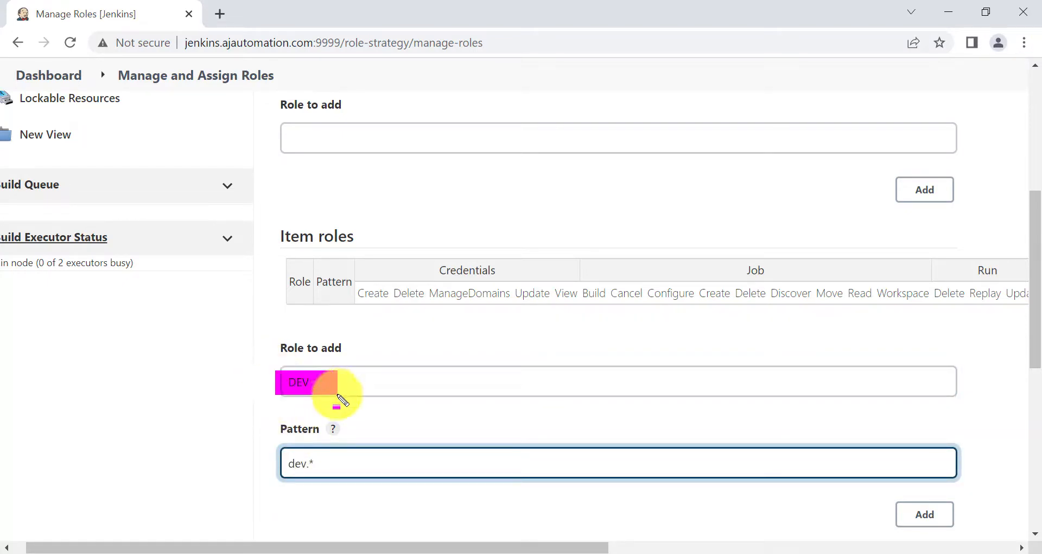
pyautogui.click(304, 384)
pyautogui.click(279, 444)
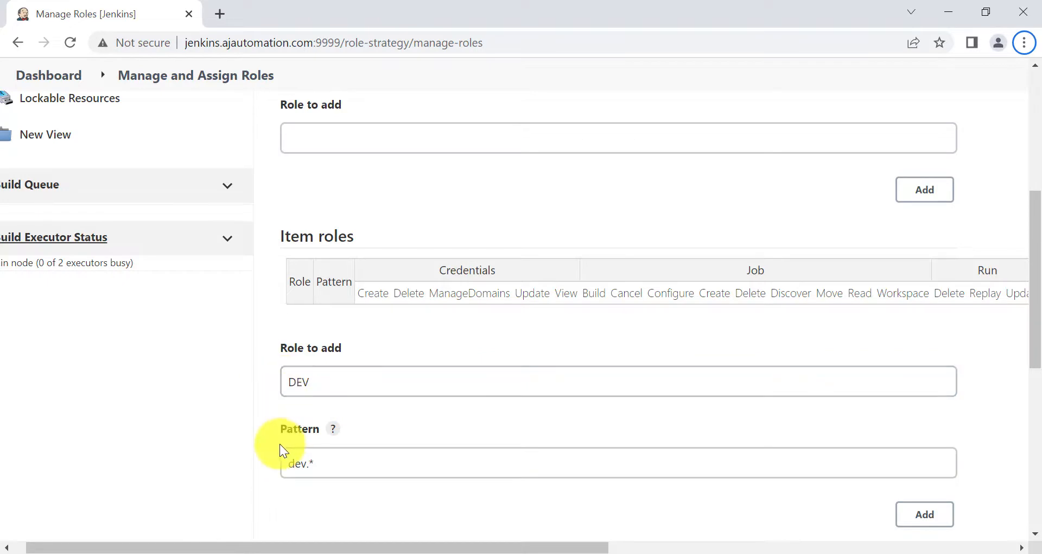
pyautogui.scroll(-1, 279, 444)
pyautogui.click(359, 422)
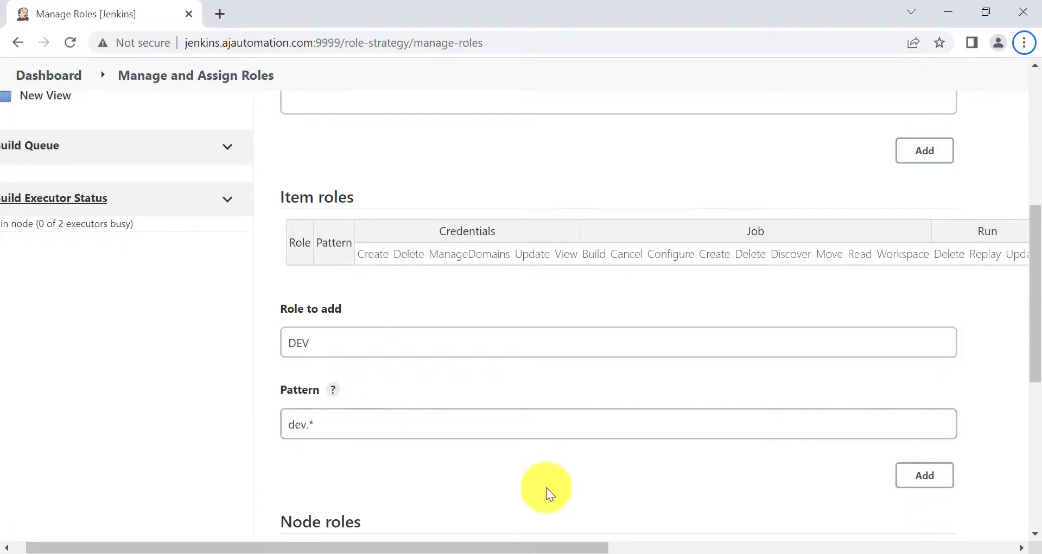
pyautogui.click(913, 477)
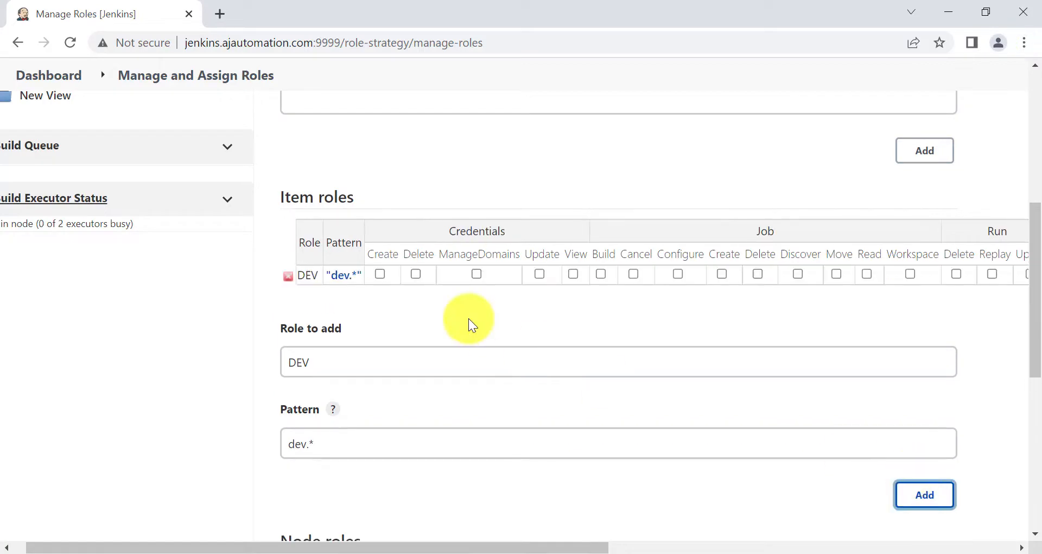
pyautogui.click(343, 276)
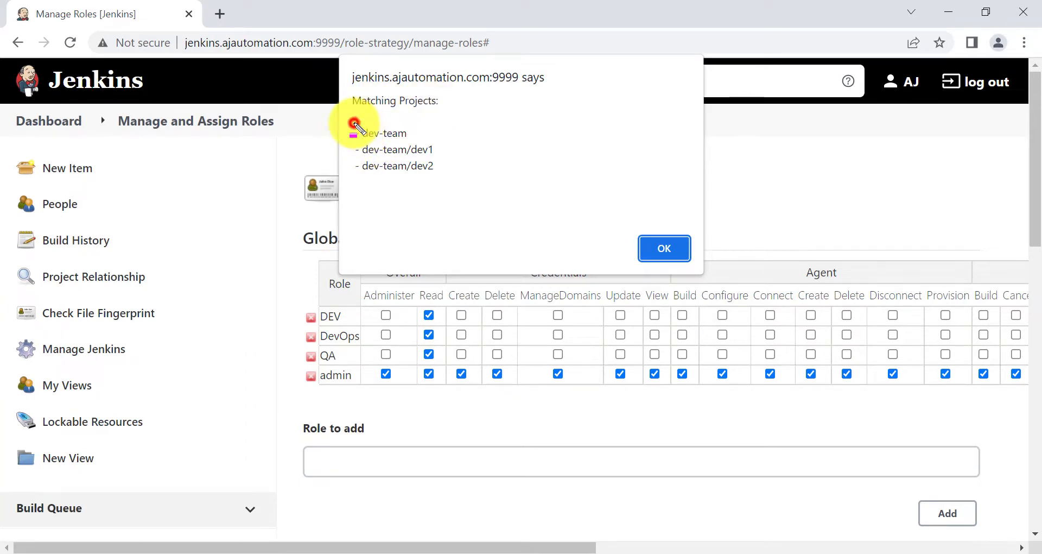
pyautogui.moveTo(354, 132)
pyautogui.mouseDown()
pyautogui.moveTo(417, 133)
pyautogui.moveTo(441, 179)
pyautogui.mouseUp()
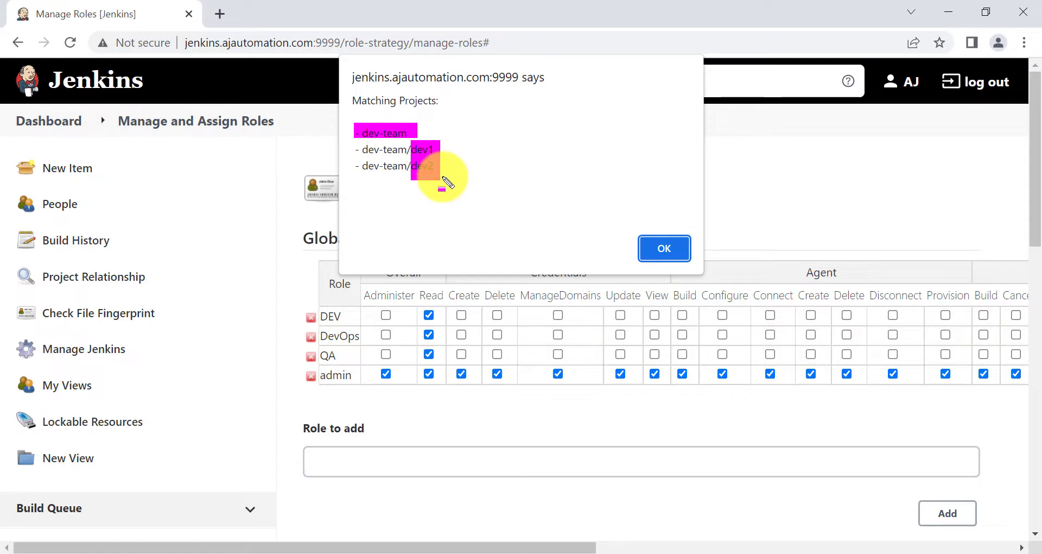
pyautogui.press('Escape')
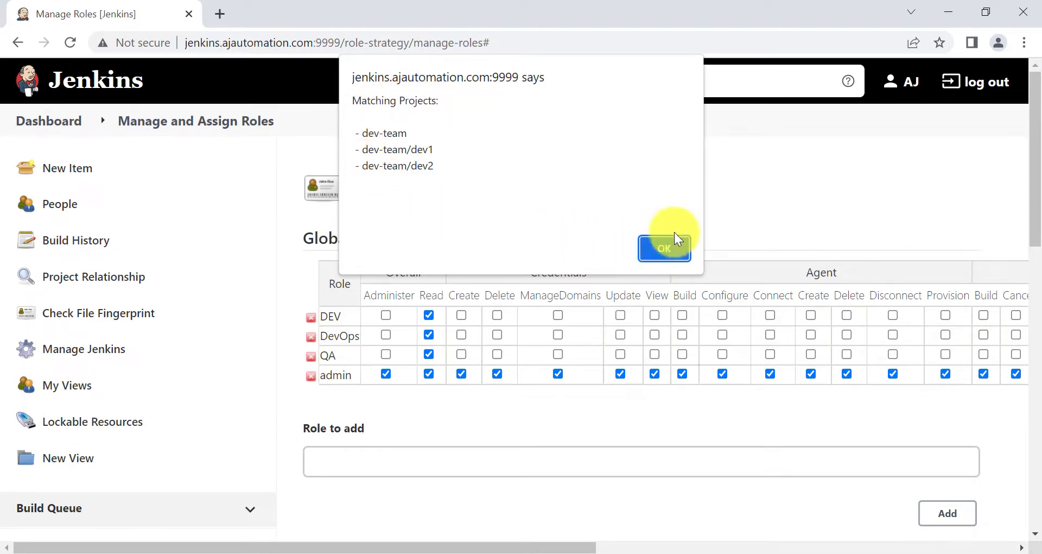
pyautogui.click(654, 253)
pyautogui.scroll(-5, 676, 388)
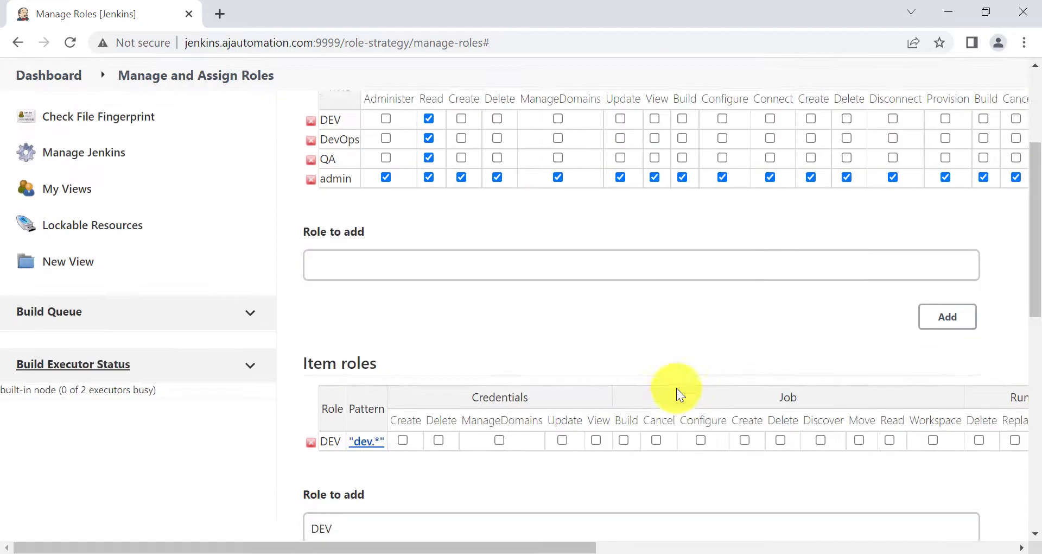
pyautogui.hscroll(4, 408, 372)
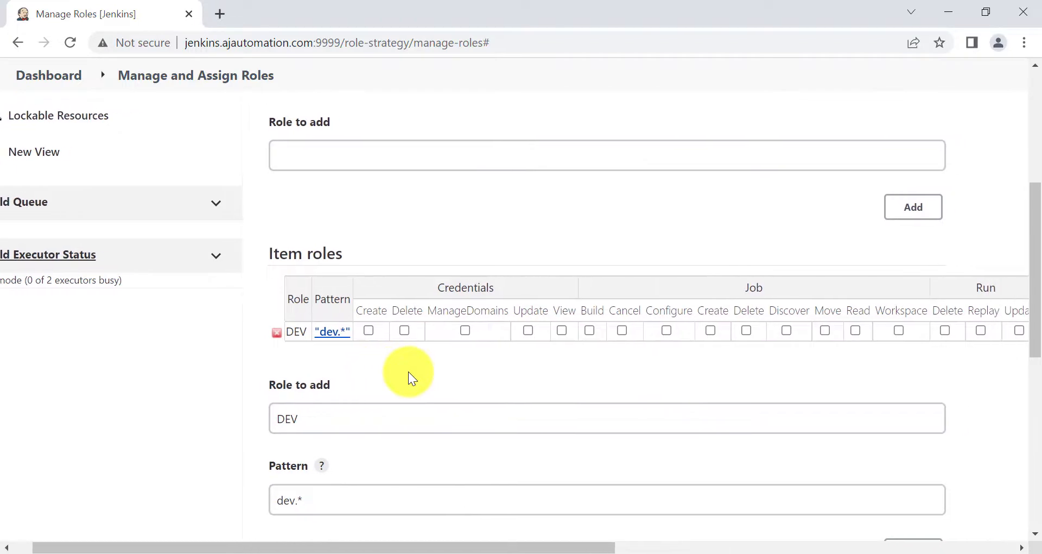
pyautogui.hscroll(-1, 411, 375)
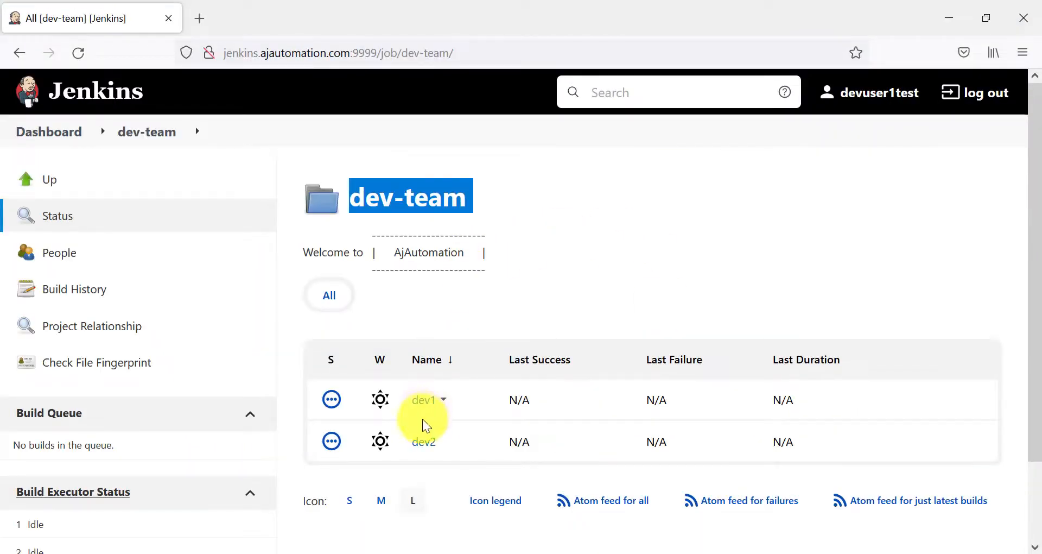
pyautogui.click(421, 400)
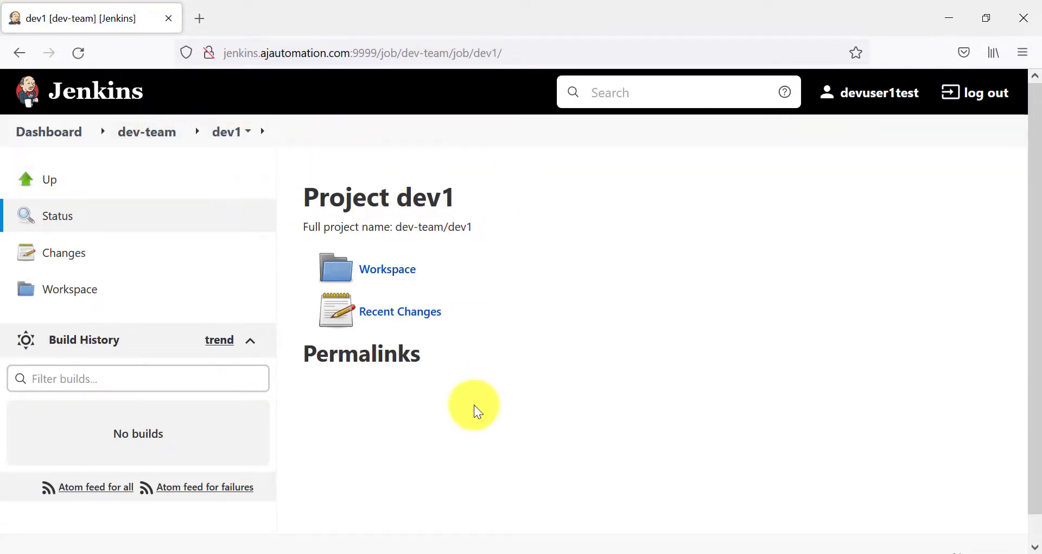
pyautogui.moveTo(542, 551)
pyautogui.click(500, 502)
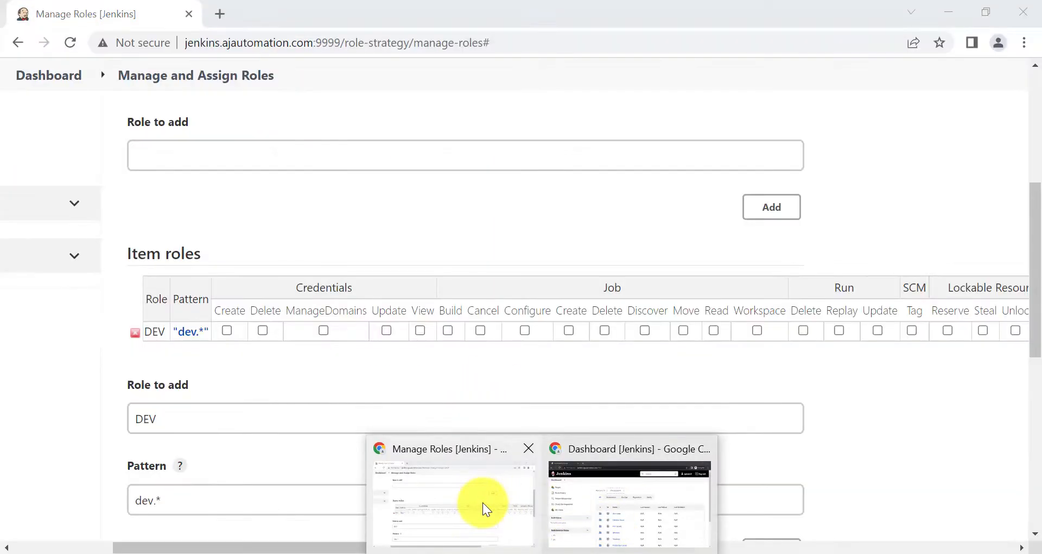
# Grant the DEV item role Job Build, Cancel, Configure, Delete, Read, Workspace and Discover permissions
pyautogui.click(447, 329)
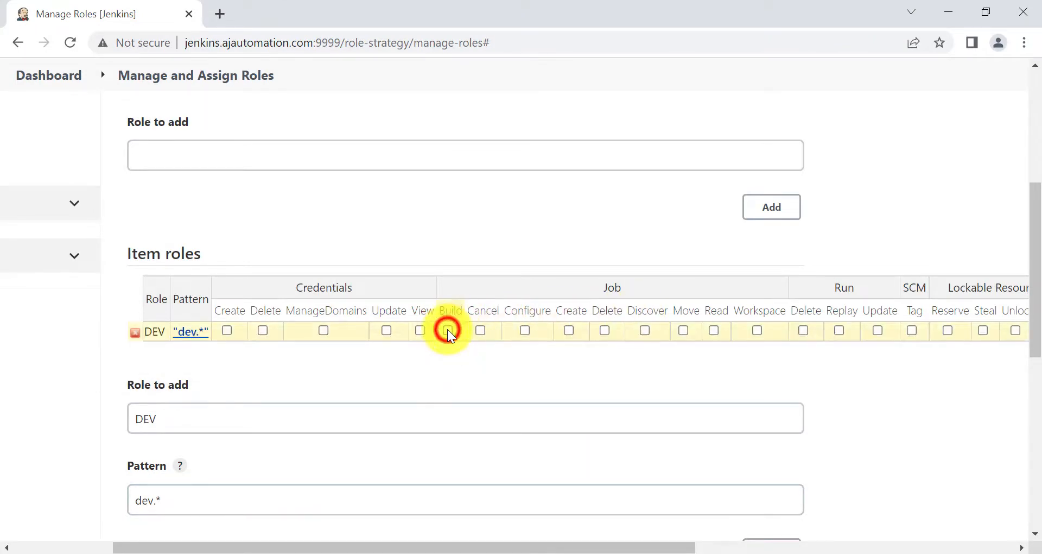
pyautogui.click(481, 330)
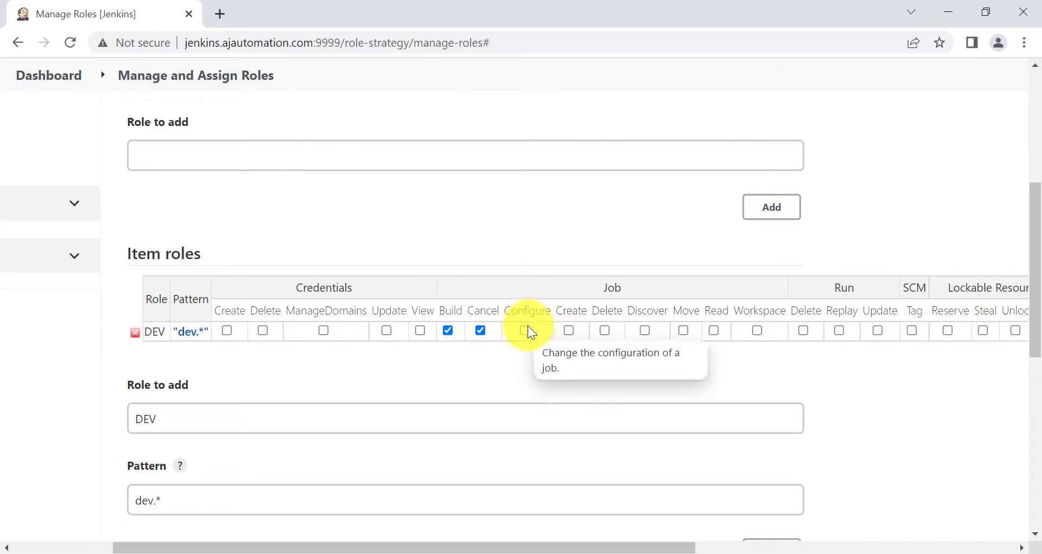
pyautogui.click(525, 329)
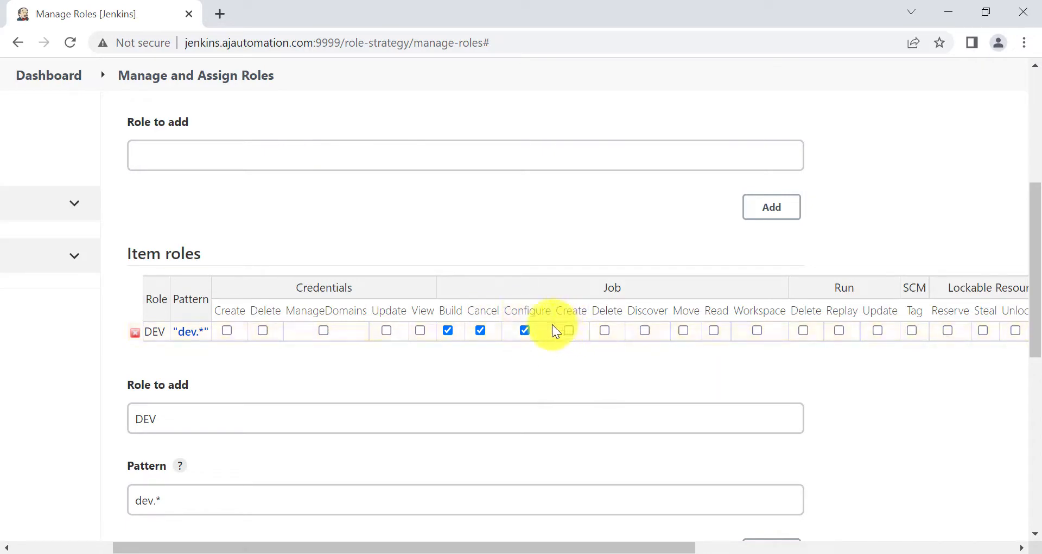
pyautogui.click(604, 330)
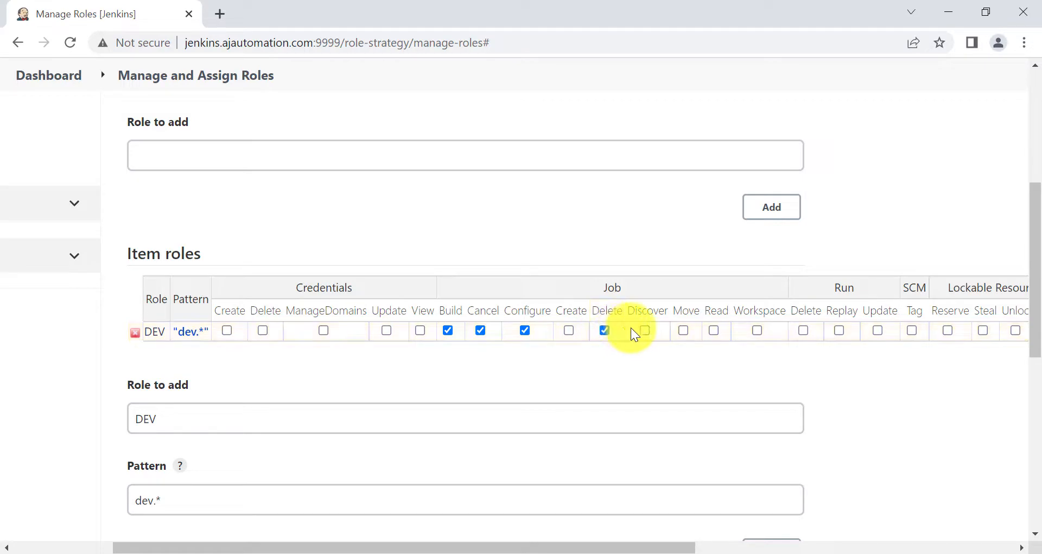
pyautogui.click(715, 329)
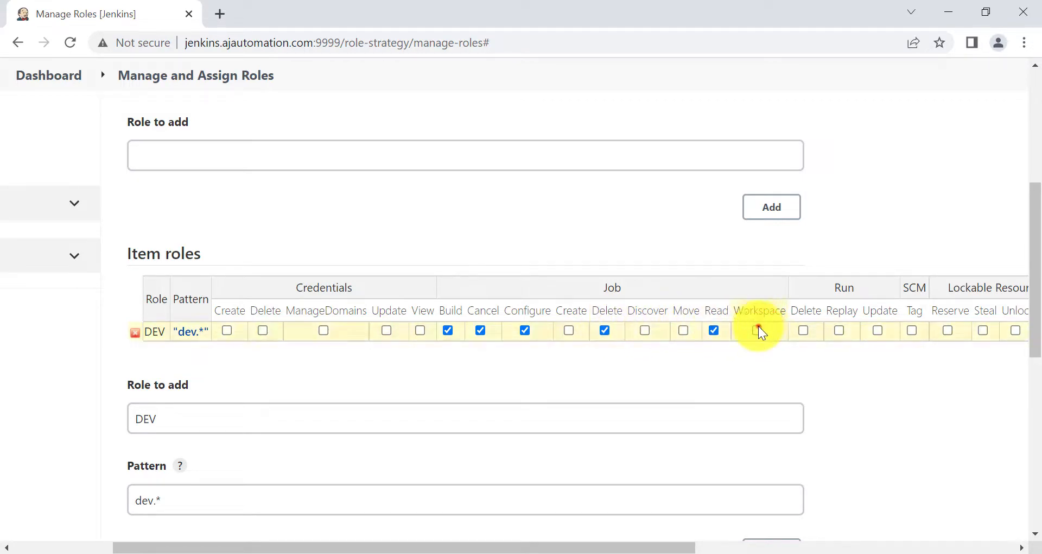
pyautogui.click(757, 329)
pyautogui.click(645, 329)
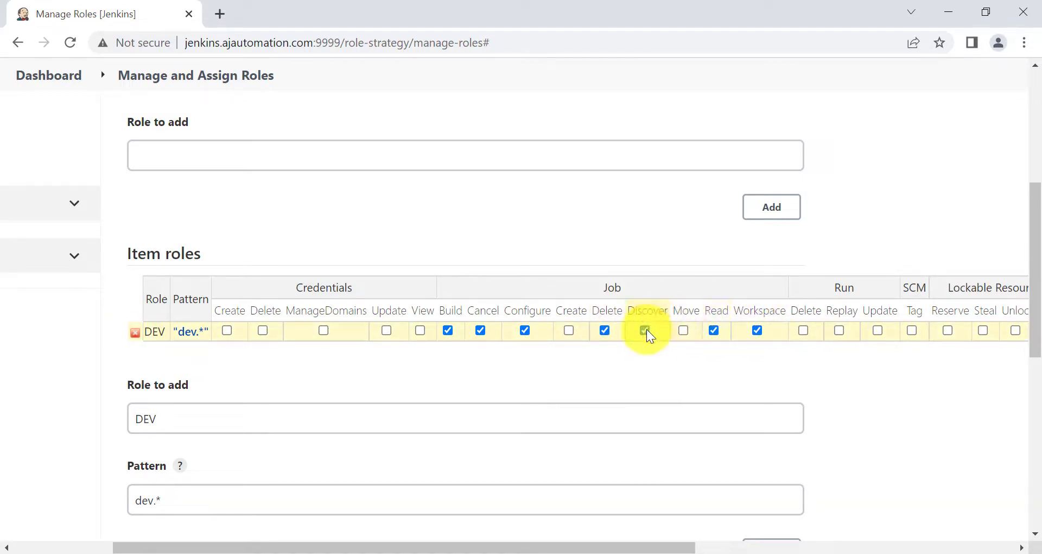
# Apply and save the DEV role permission changes
pyautogui.scroll(2, 467, 369)
pyautogui.scroll(-3, 467, 369)
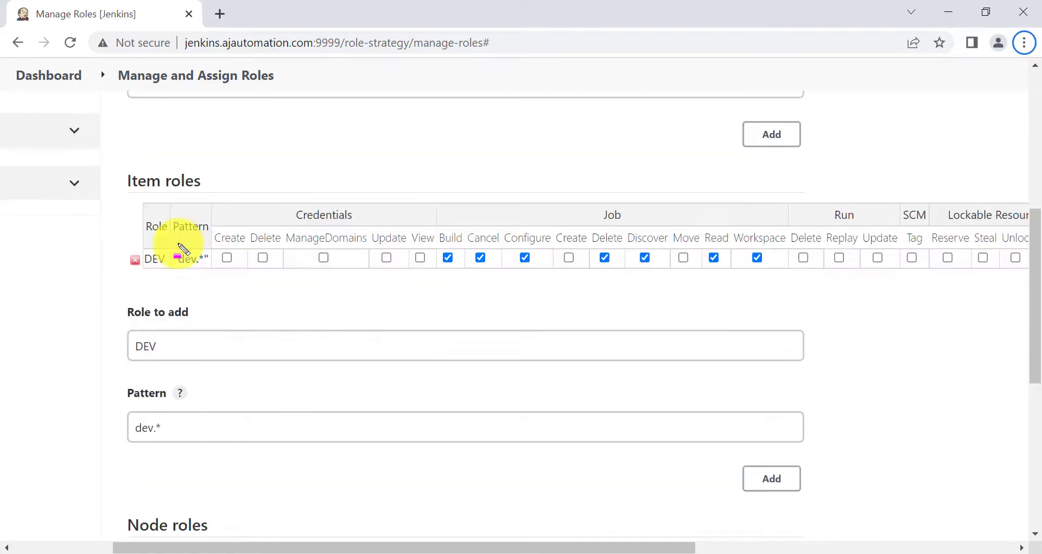
pyautogui.hotkey('ctrl', '2')
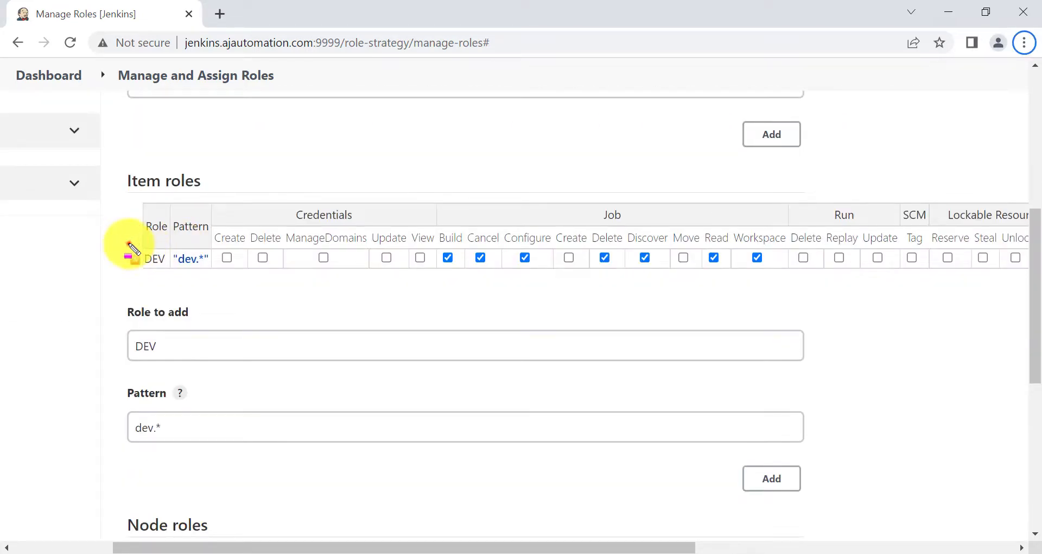
pyautogui.moveTo(129, 243); pyautogui.dragTo(173, 283)
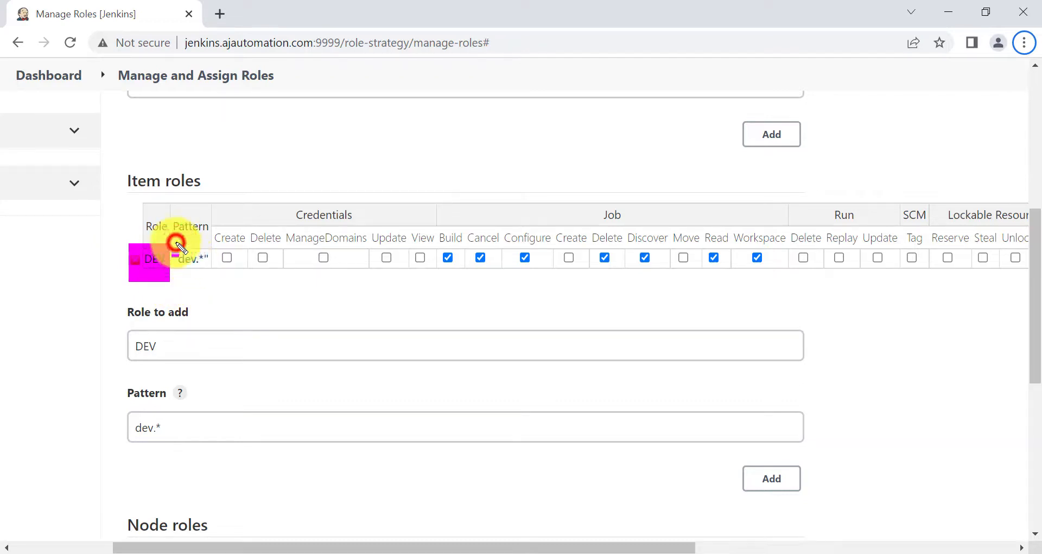
pyautogui.moveTo(176, 243); pyautogui.dragTo(207, 281)
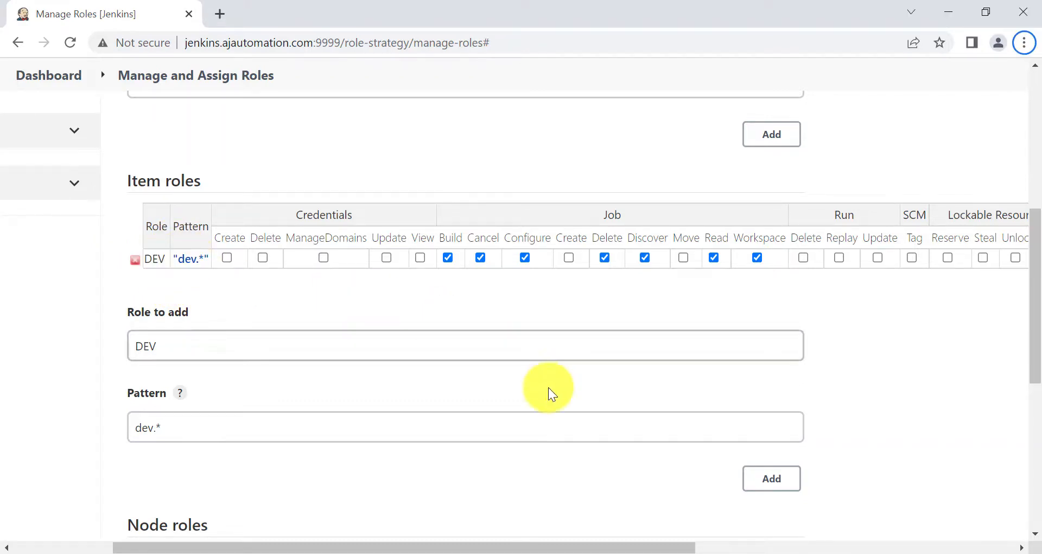
pyautogui.scroll(-5, 548, 386)
pyautogui.scroll(-3, 333, 487)
pyautogui.click(223, 461)
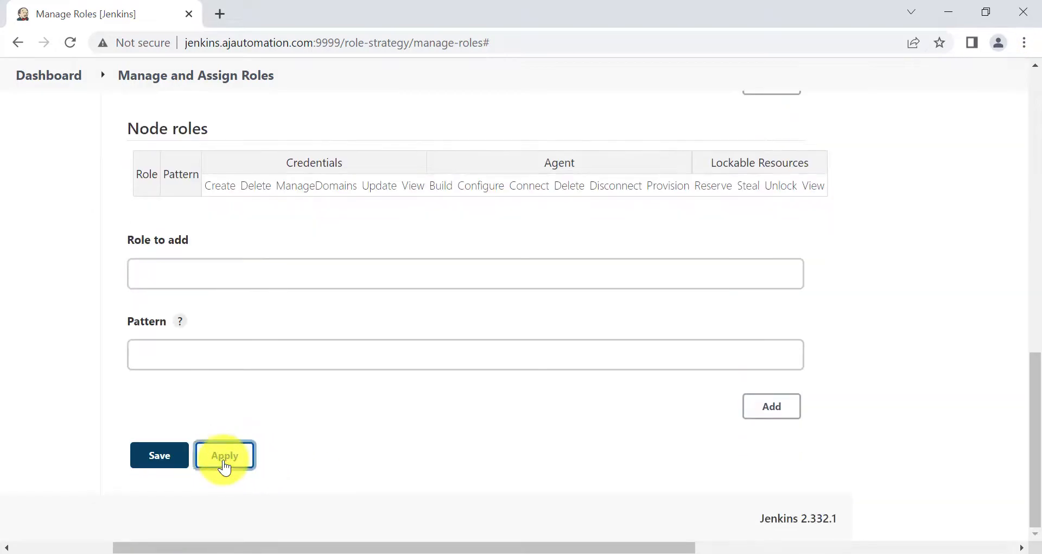
pyautogui.click(174, 461)
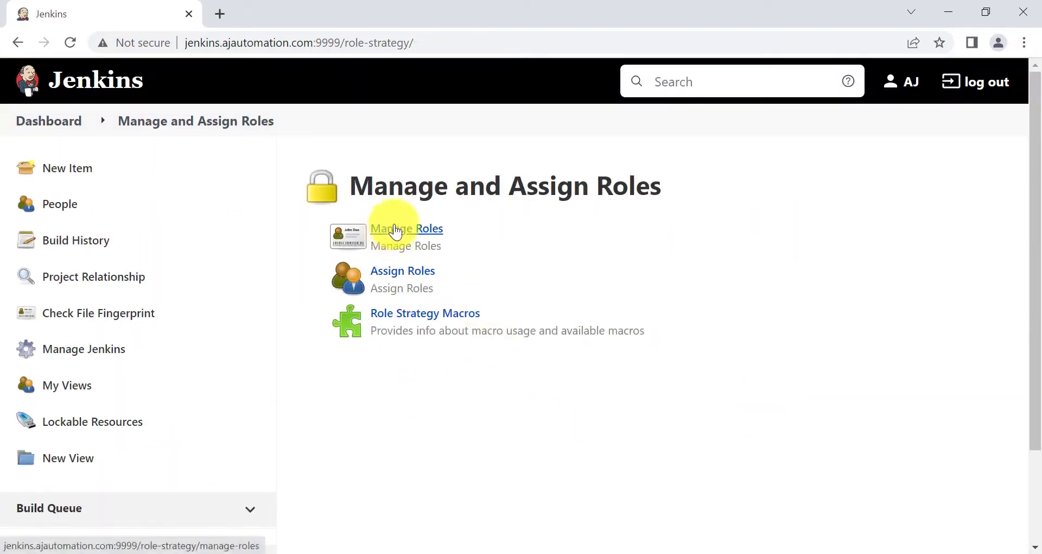
# On Assign Roles, add devuser1 and devuser2 to the Item roles assignments
pyautogui.click(385, 271)
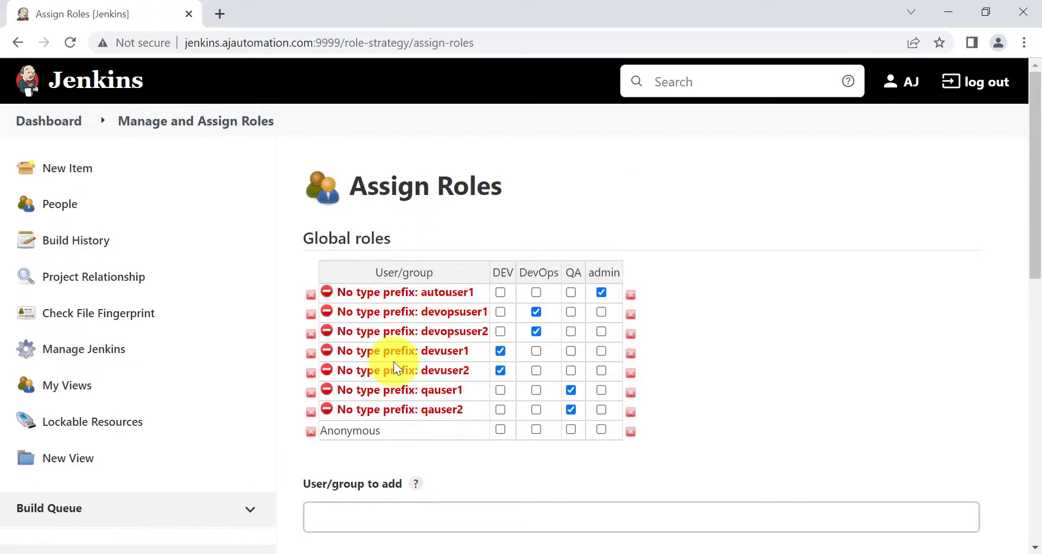
pyautogui.scroll(-5, 392, 360)
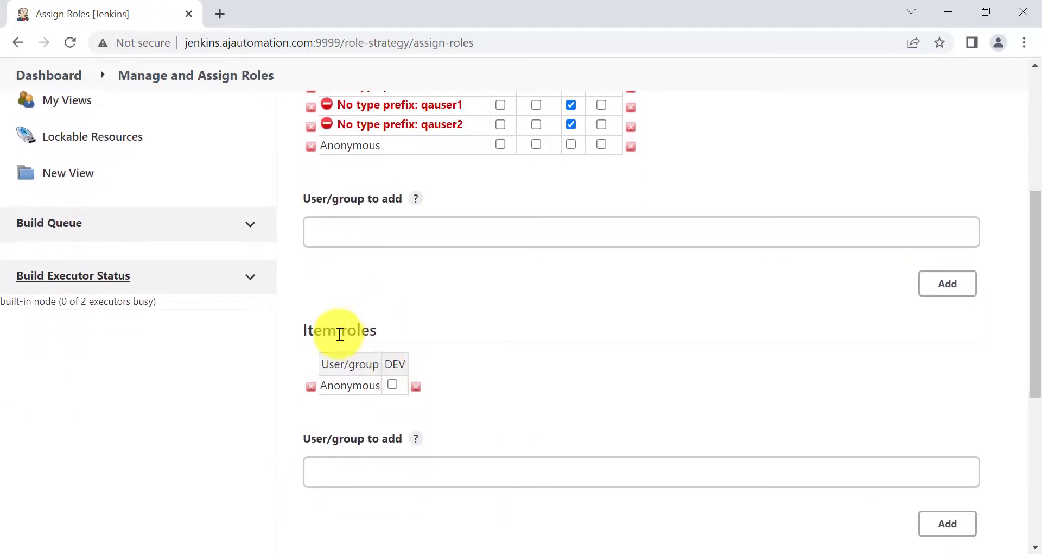
pyautogui.scroll(2, 431, 318)
pyautogui.scroll(-1, 431, 319)
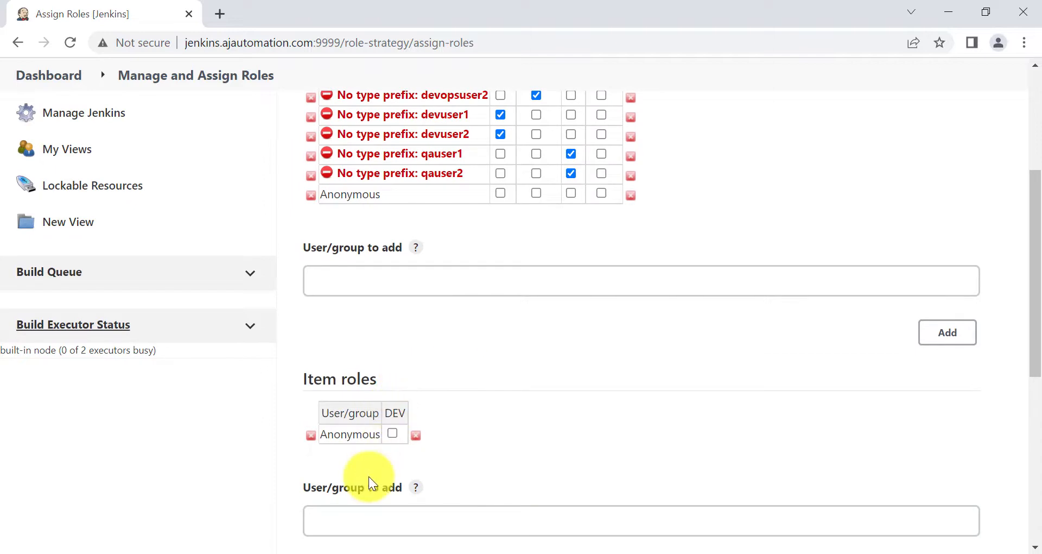
pyautogui.scroll(-1, 426, 481)
pyautogui.click(356, 456)
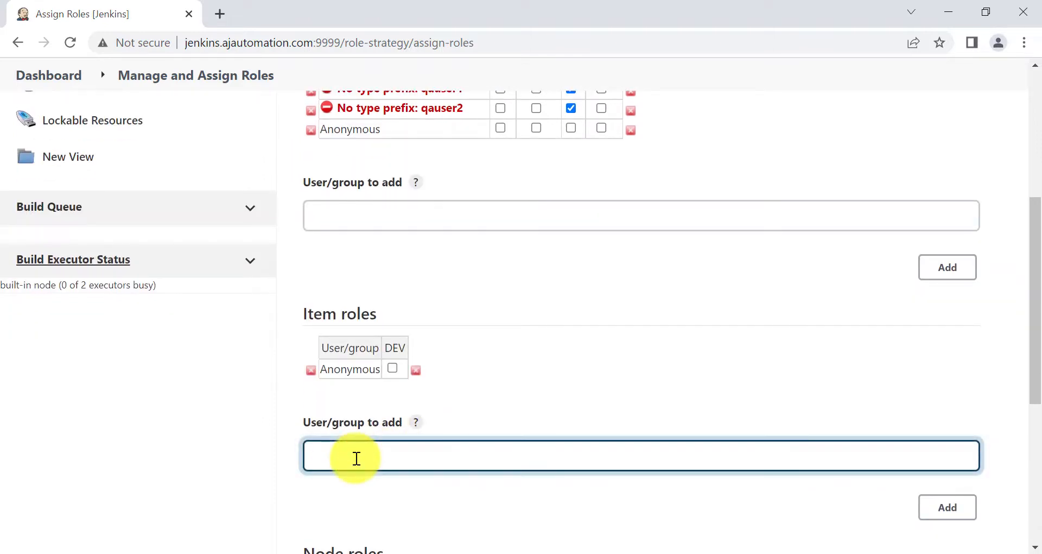
pyautogui.write('devuser1')
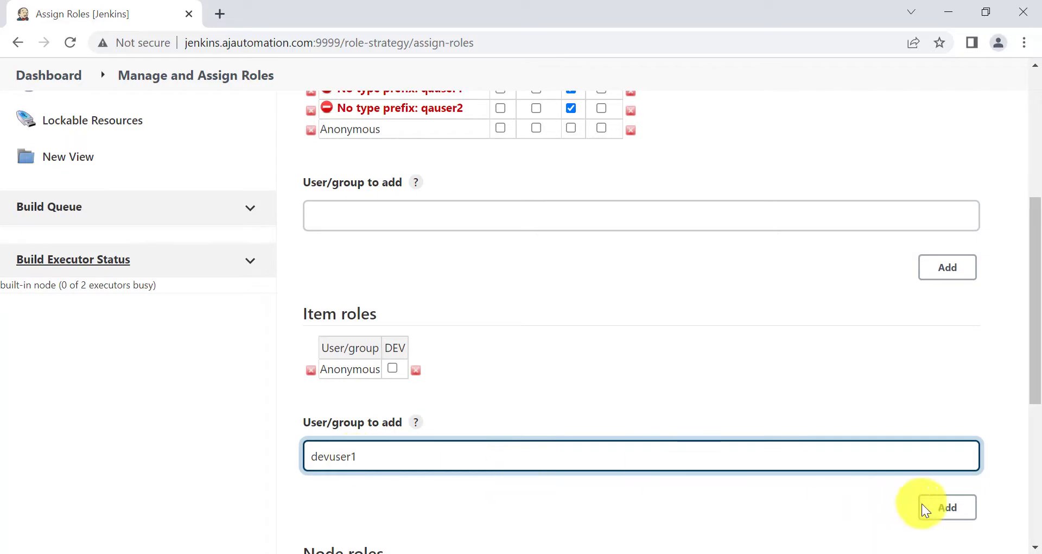
pyautogui.click(955, 511)
pyautogui.click(407, 476)
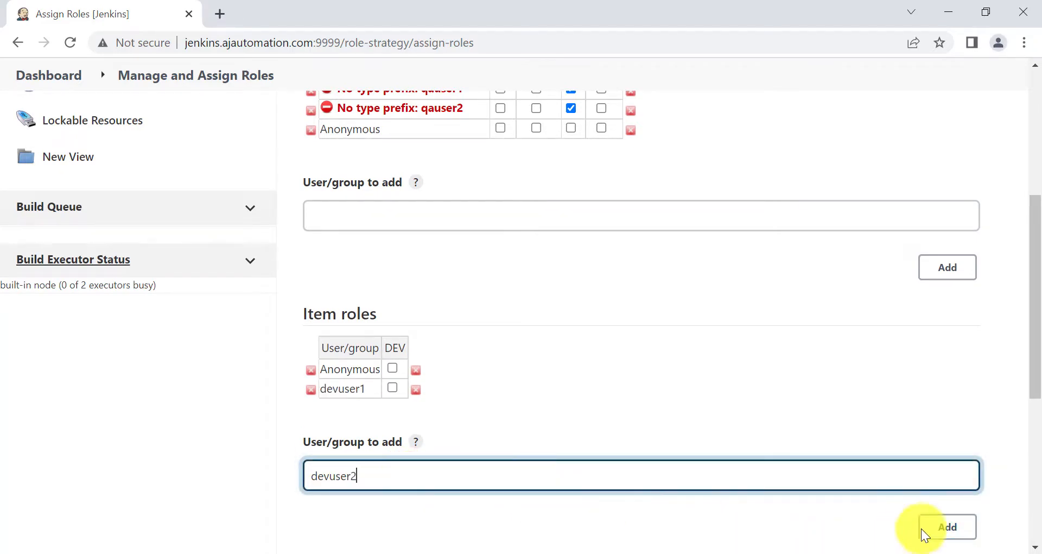
pyautogui.click(941, 524)
# Tick the DEV role for both dev users, then apply and save the assignments
pyautogui.scroll(-1, 494, 402)
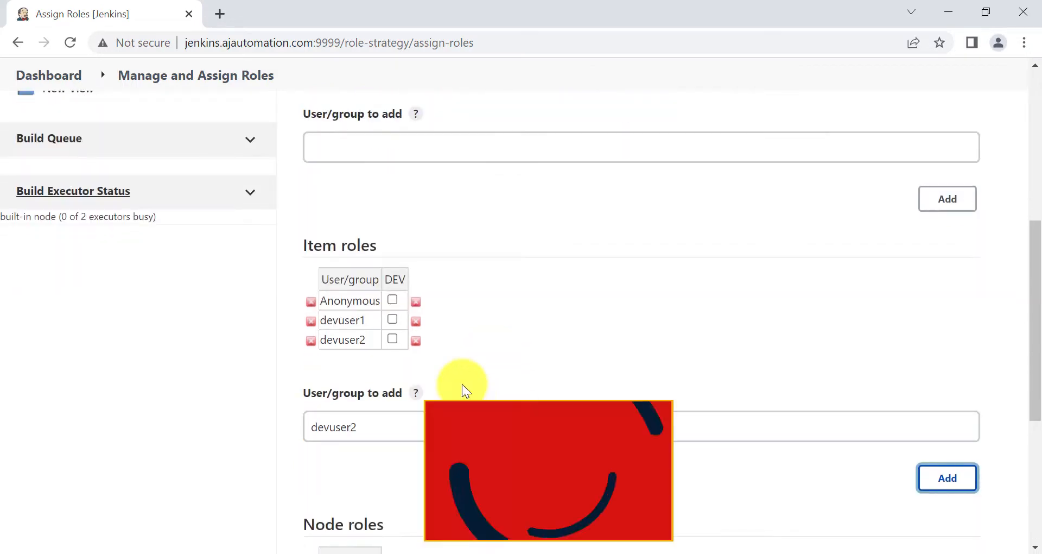
pyautogui.click(390, 324)
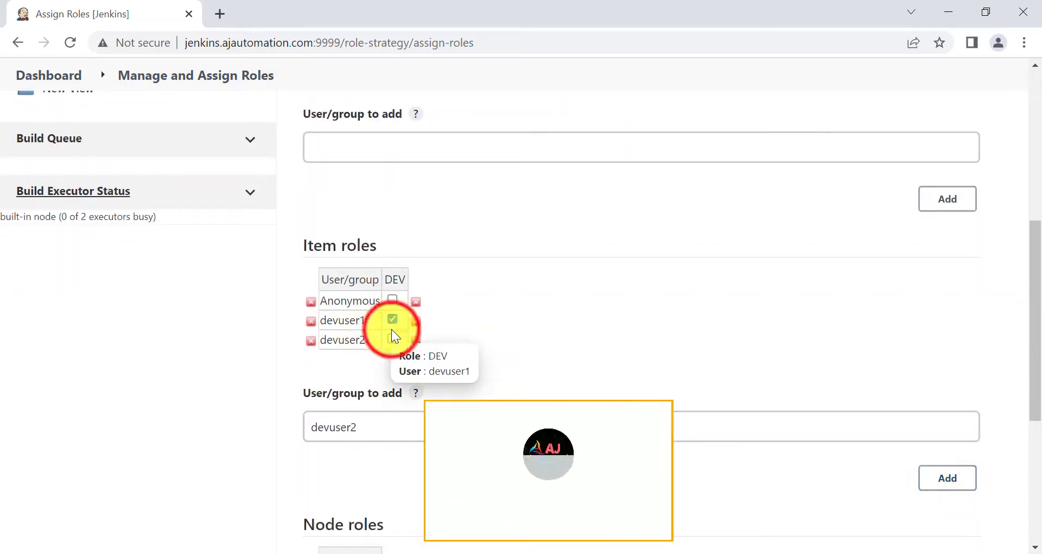
pyautogui.click(392, 338)
pyautogui.scroll(-5, 512, 373)
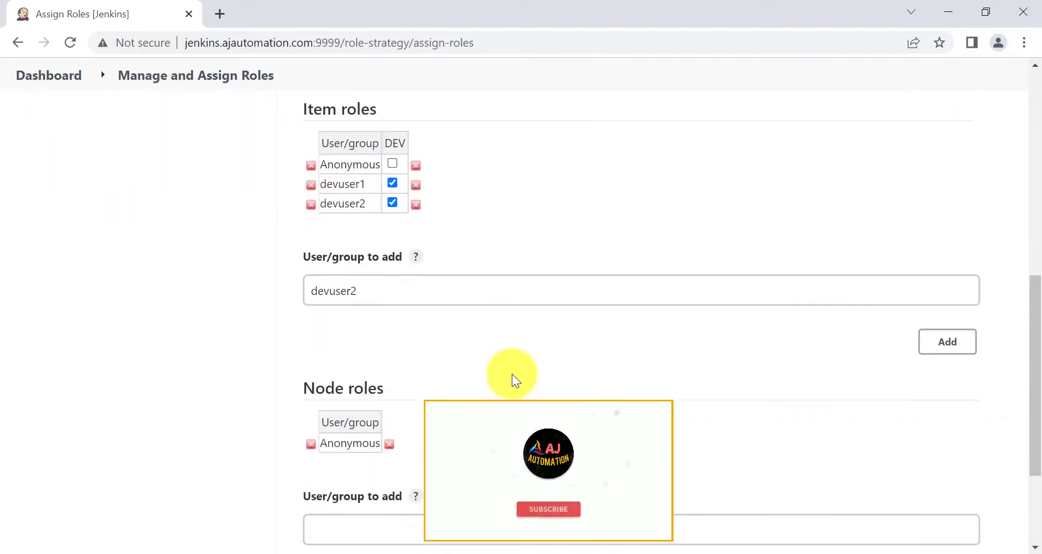
pyautogui.click(393, 477)
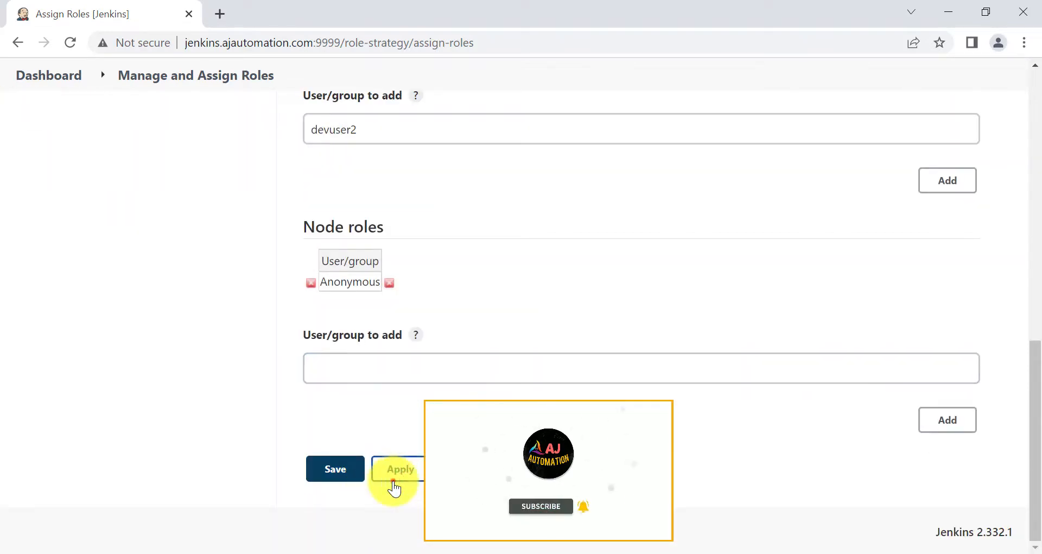
pyautogui.click(334, 469)
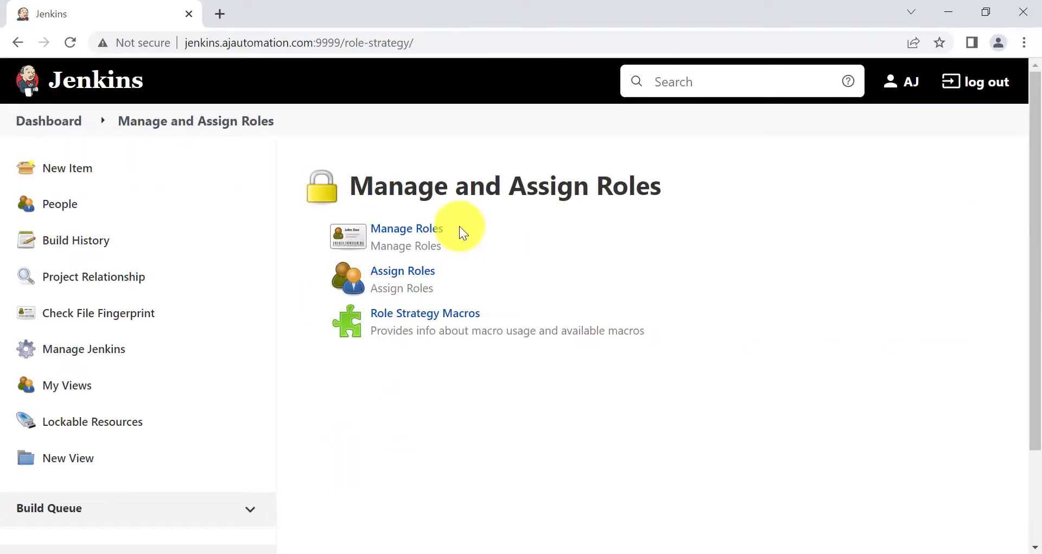
# Recheck the role definitions and the dev users' DEV assignments, then bring up the dev user's window
pyautogui.click(415, 228)
pyautogui.scroll(-5, 411, 398)
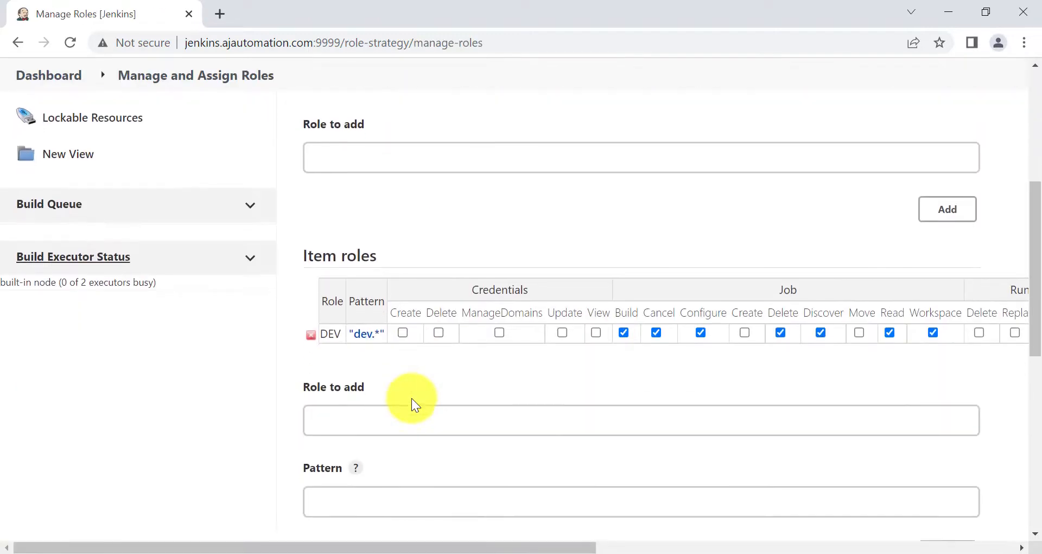
pyautogui.scroll(5, 389, 326)
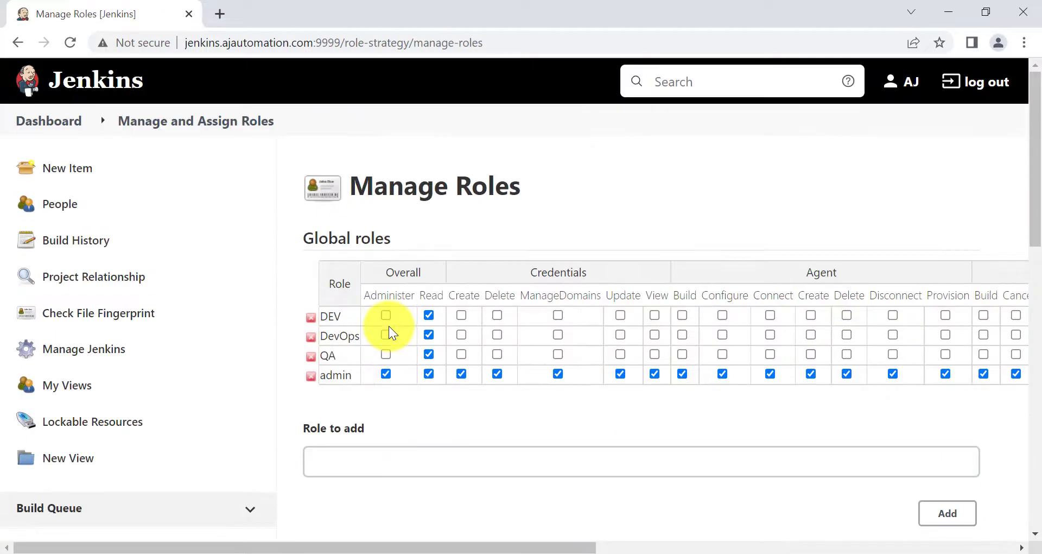
pyautogui.click(18, 44)
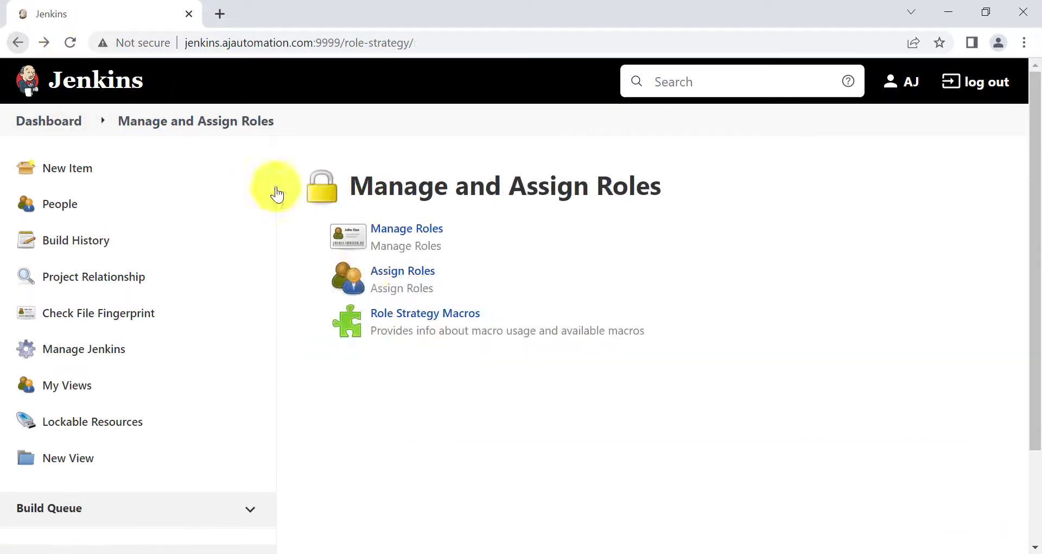
pyautogui.click(404, 271)
pyautogui.scroll(-7, 414, 374)
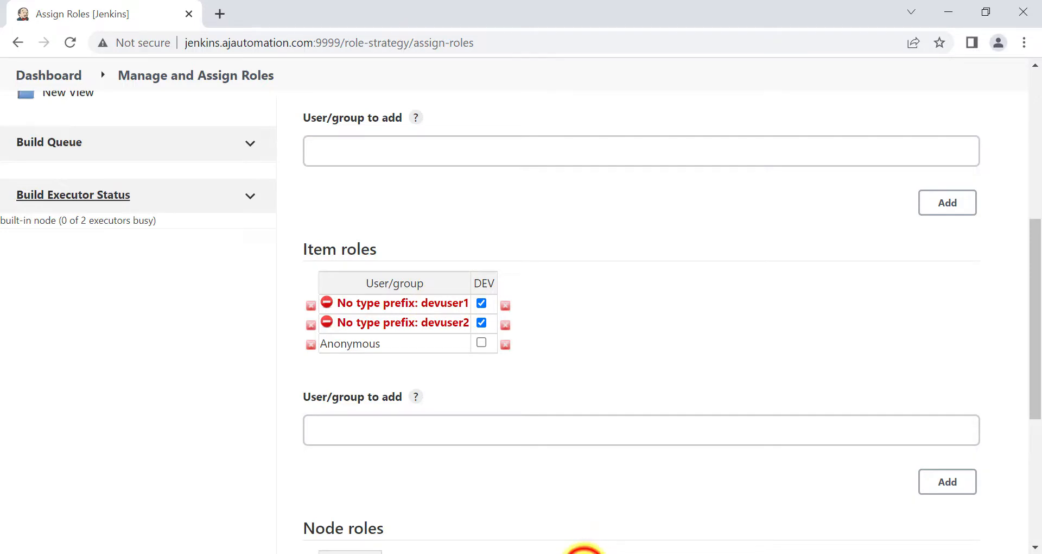
pyautogui.click(585, 553)
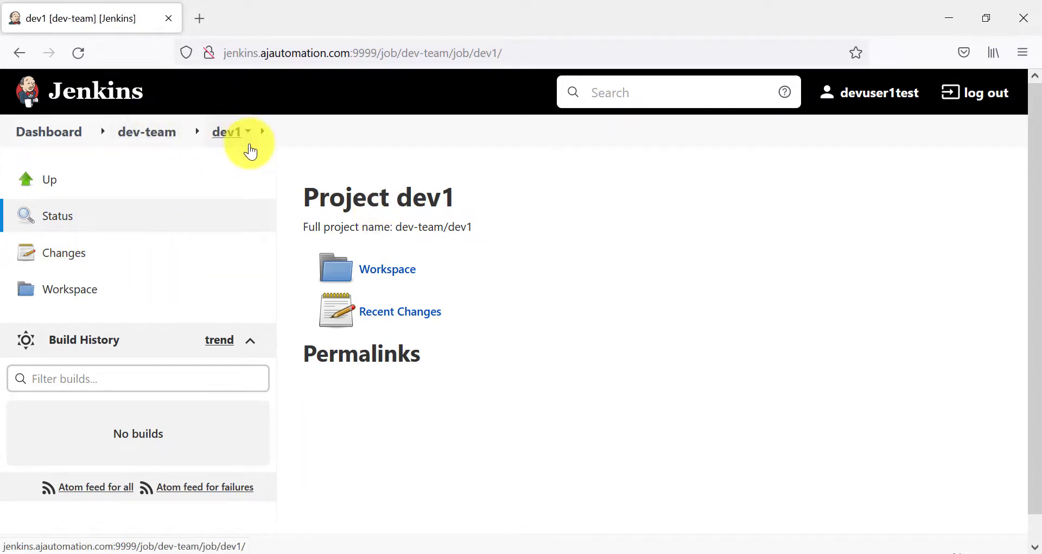
# Reload dev1 to reveal Build Now, Configure, Delete Project and Rename, then return to the Dashboard
pyautogui.click(80, 56)
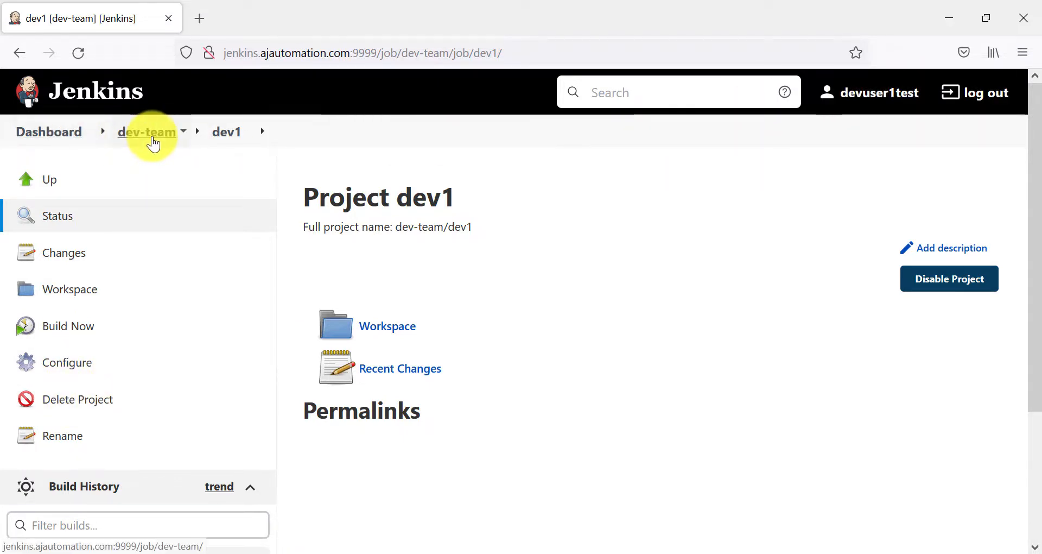
pyautogui.click(67, 135)
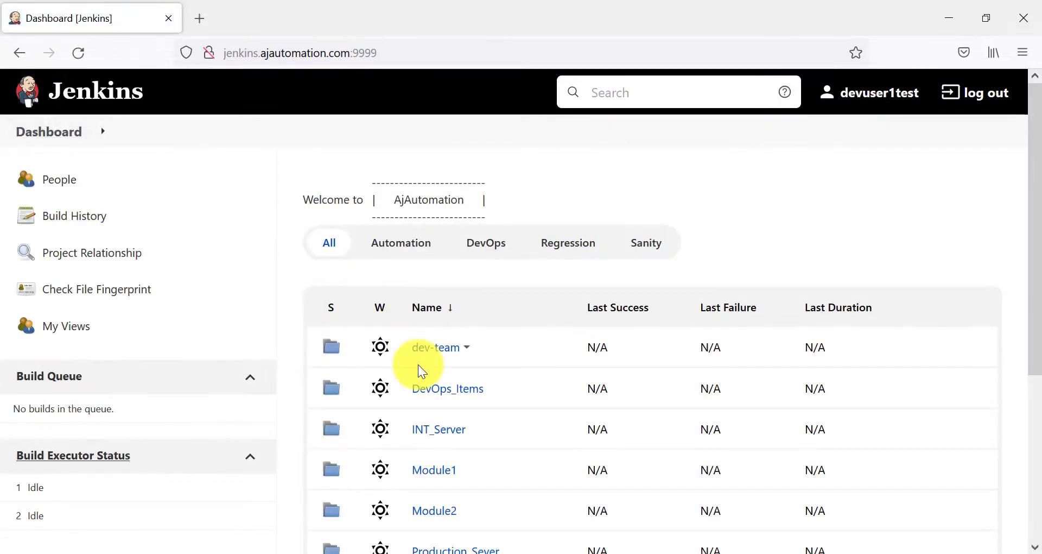
# As the dev user, open qa1 in the Automation view's qa-team folder to confirm no build access
pyautogui.scroll(-3, 419, 367)
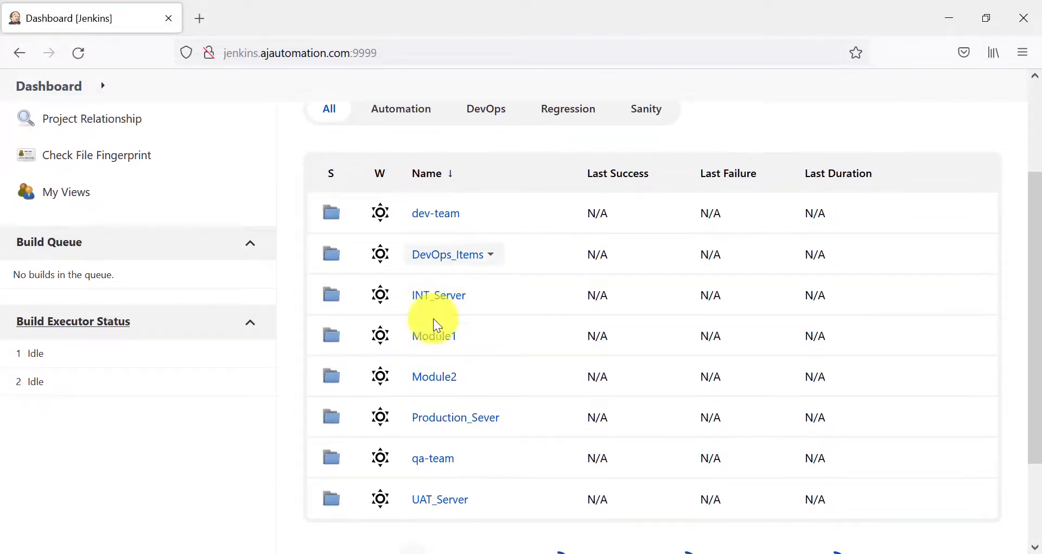
pyautogui.click(396, 110)
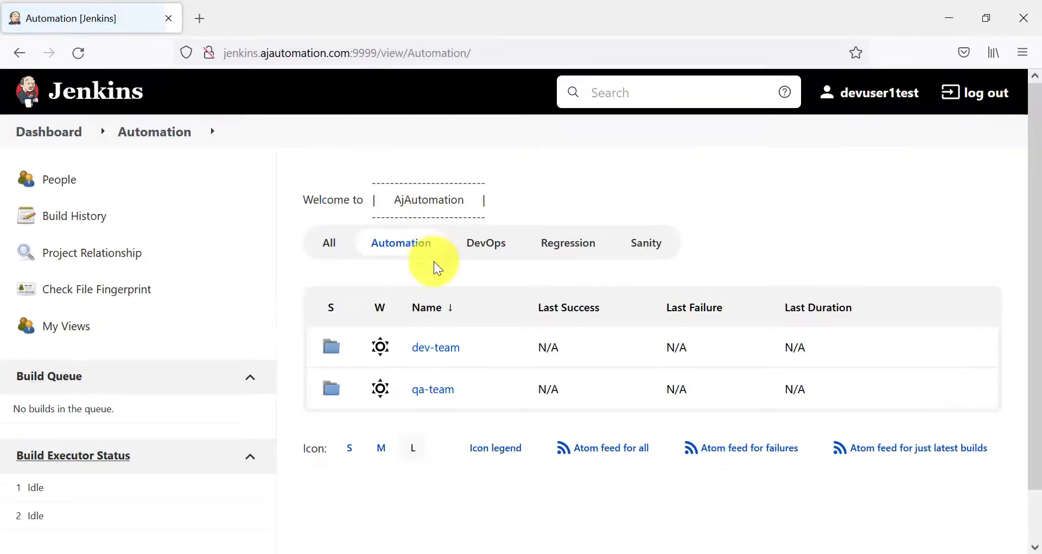
pyautogui.click(424, 387)
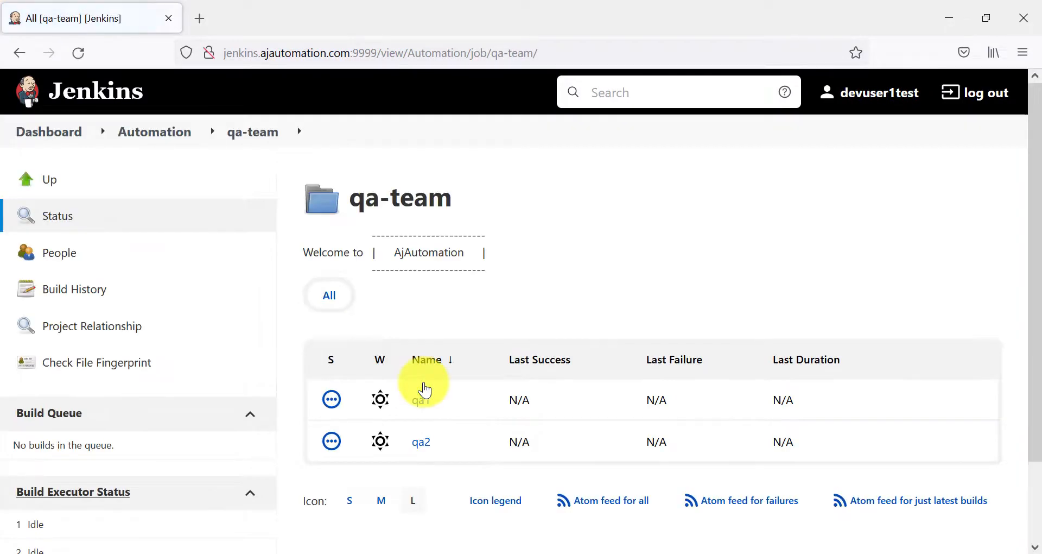
pyautogui.click(420, 404)
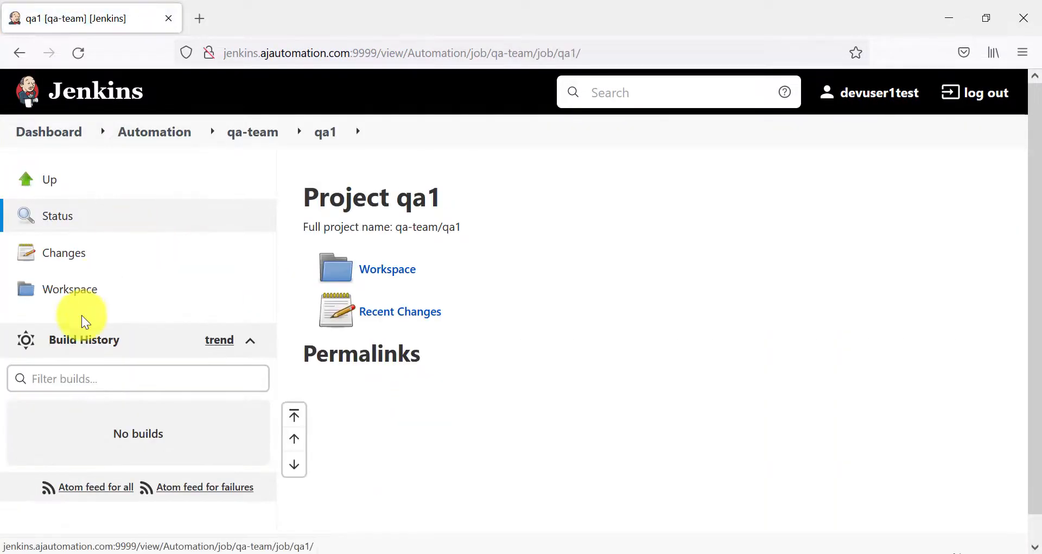
# Open dev2 under dev-team, highlight its breadcrumb path, then return to the admin window
pyautogui.click(151, 144)
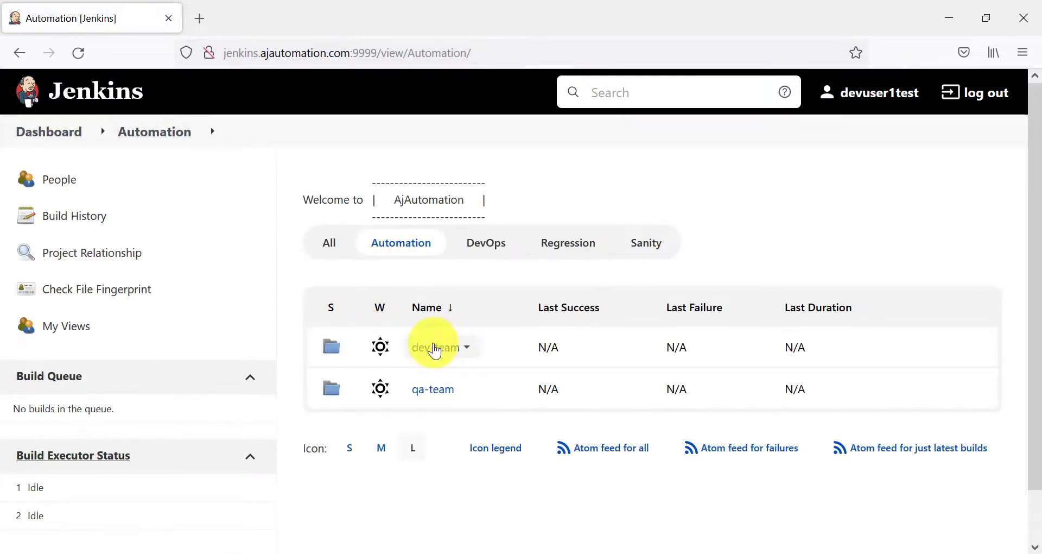
pyautogui.click(434, 350)
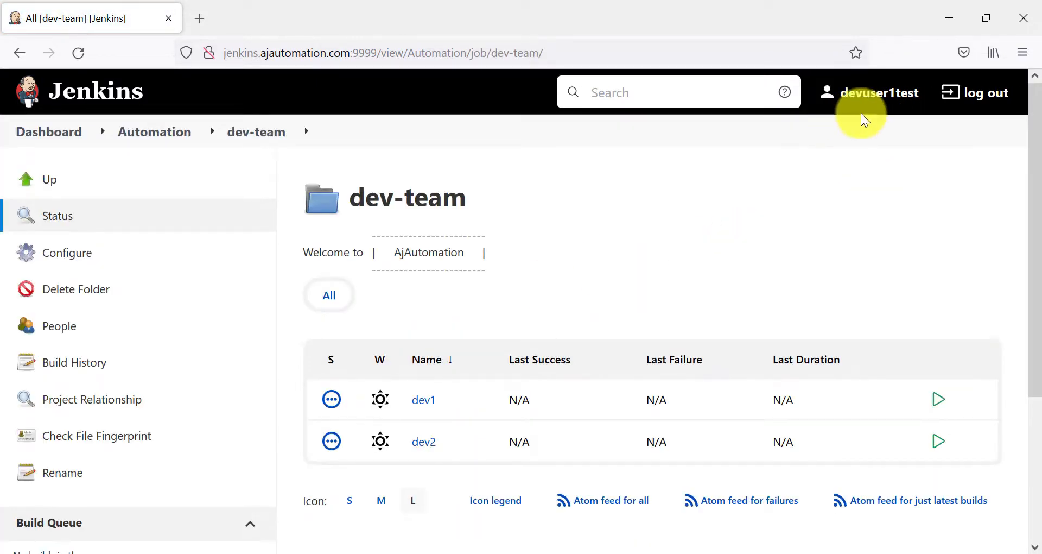
pyautogui.scroll(-2, 454, 319)
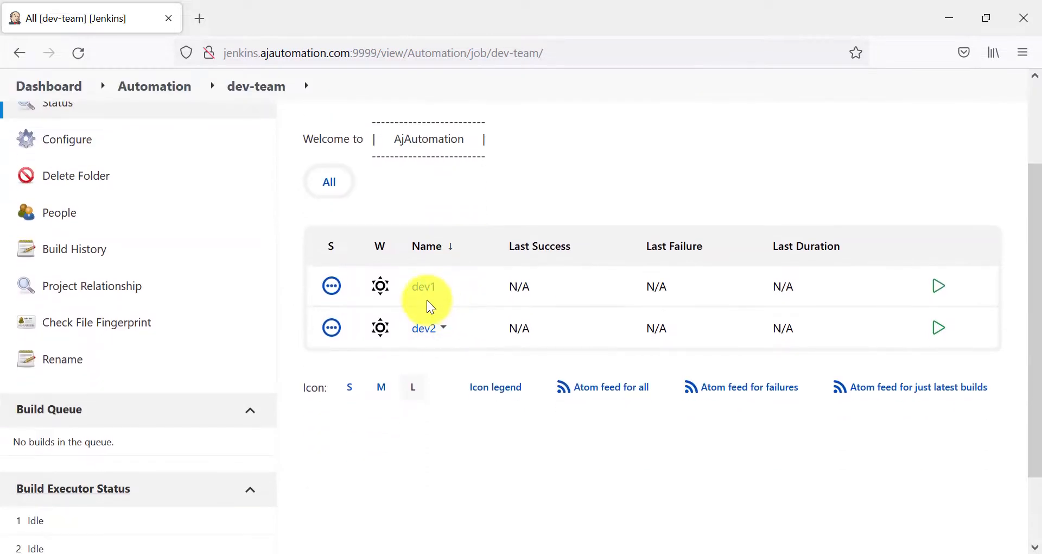
pyautogui.click(422, 330)
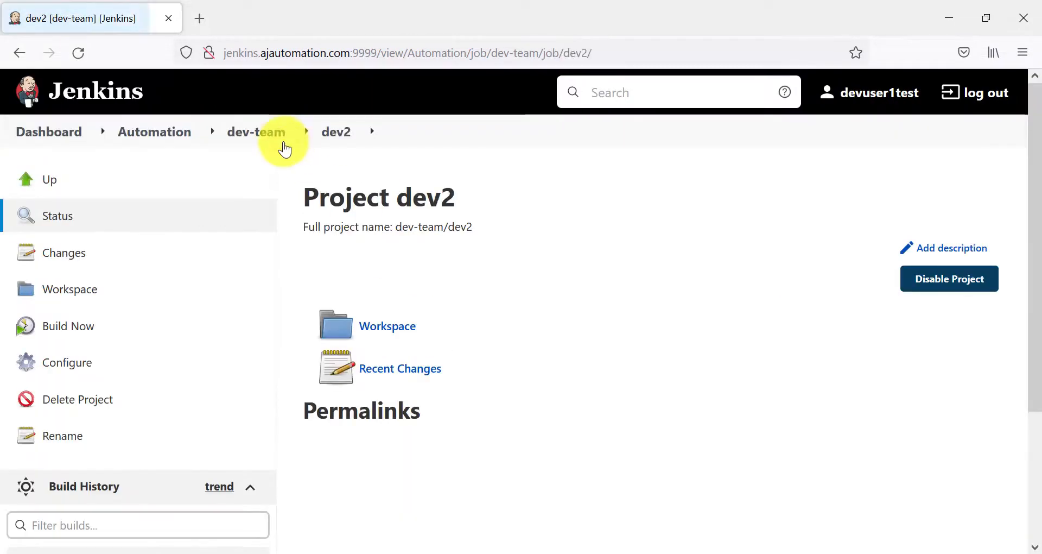
pyautogui.press('alt')
pyautogui.moveTo(215, 143); pyautogui.dragTo(304, 179)
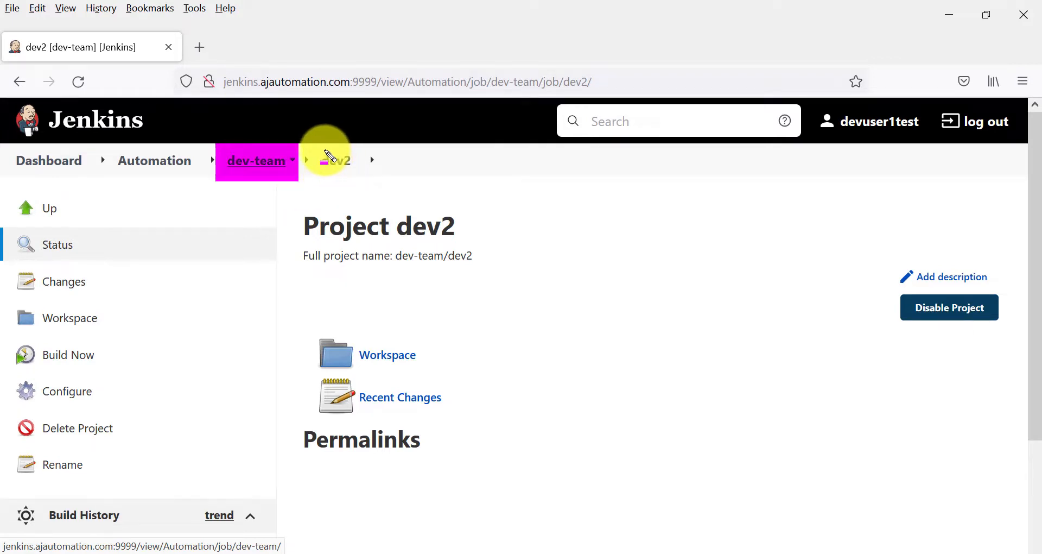
pyautogui.moveTo(317, 150); pyautogui.dragTo(354, 177)
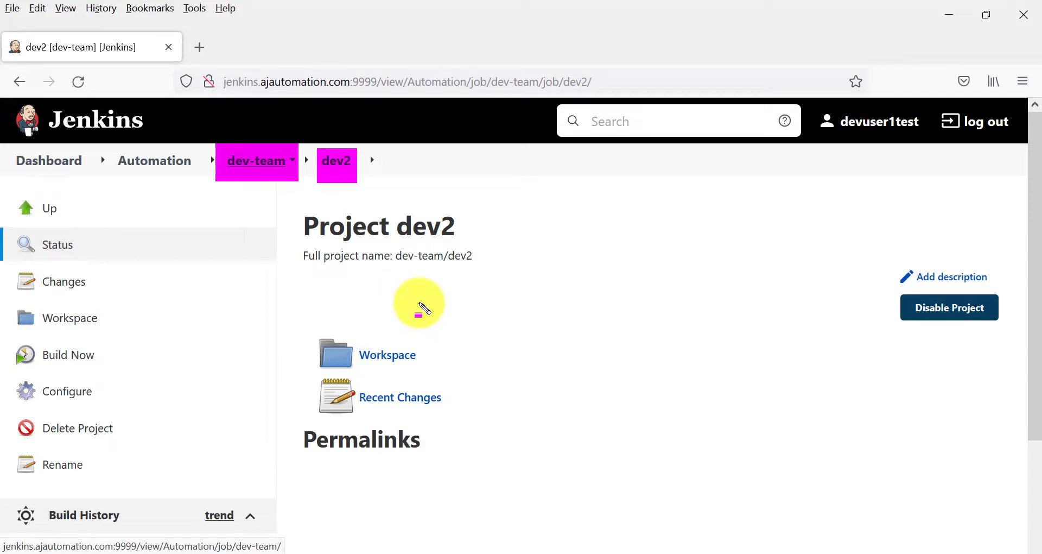
pyautogui.press('Escape')
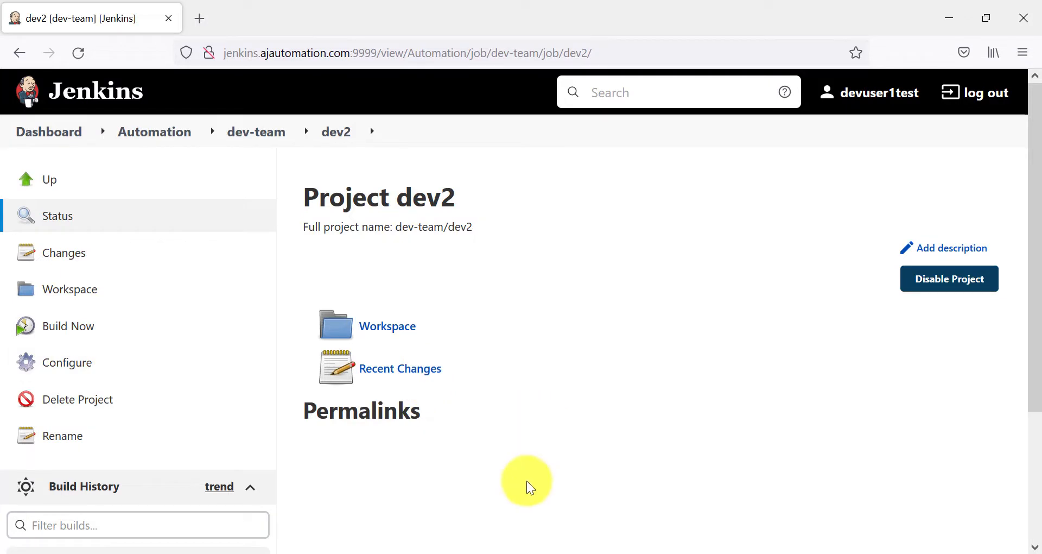
pyautogui.moveTo(558, 545)
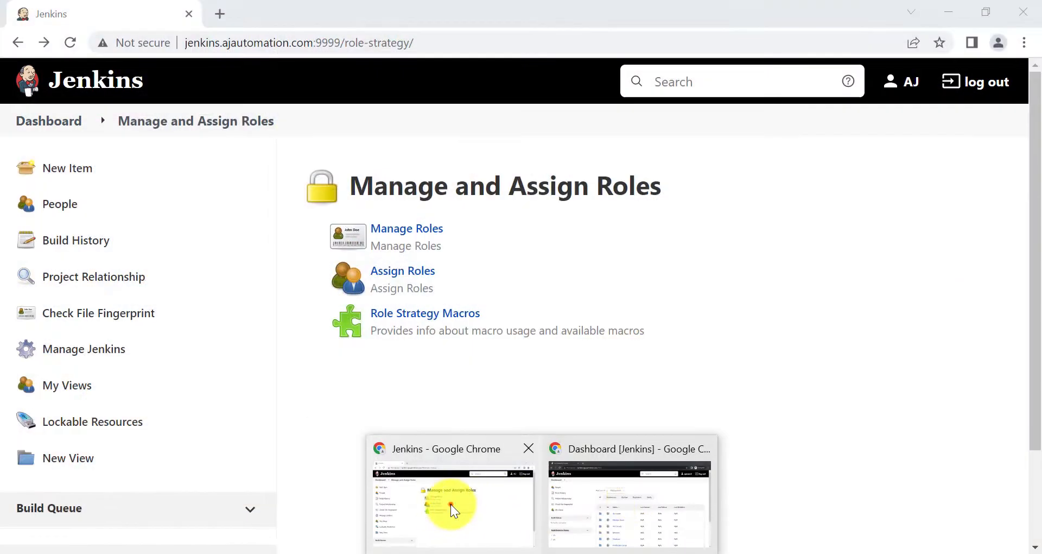
pyautogui.click(450, 504)
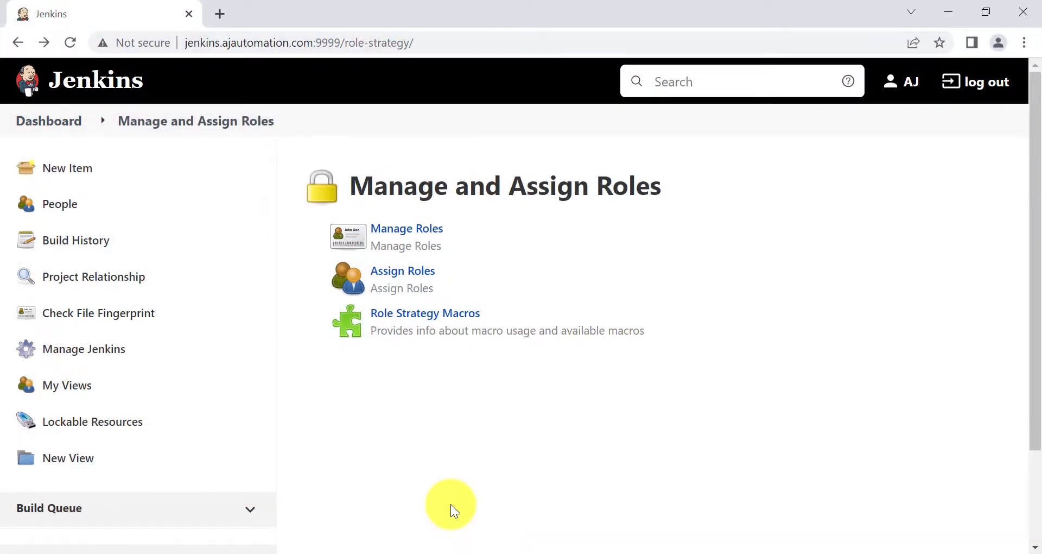
# On Manage Roles, start a new item role named QA
pyautogui.click(400, 227)
pyautogui.scroll(-5, 383, 377)
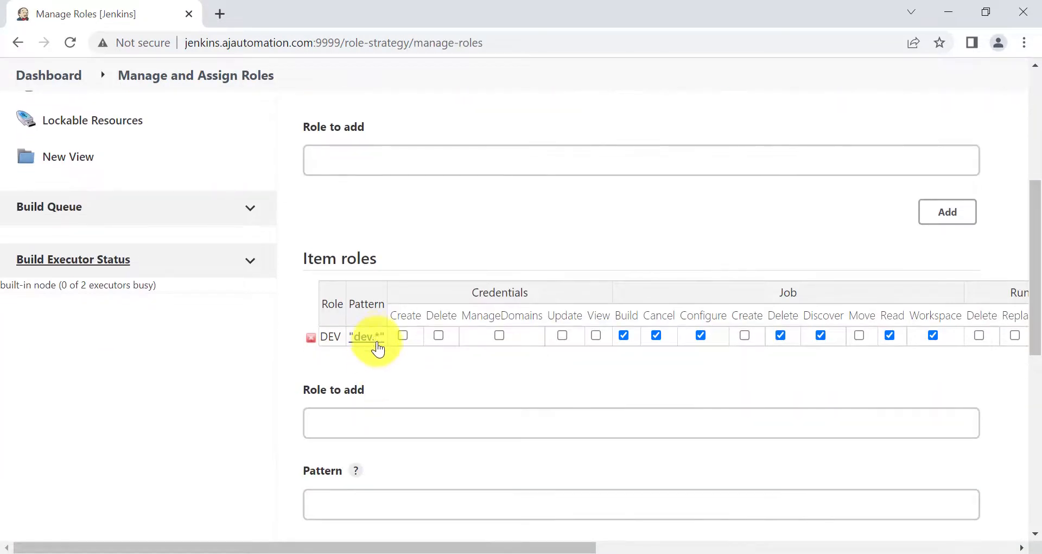
pyautogui.click(345, 423)
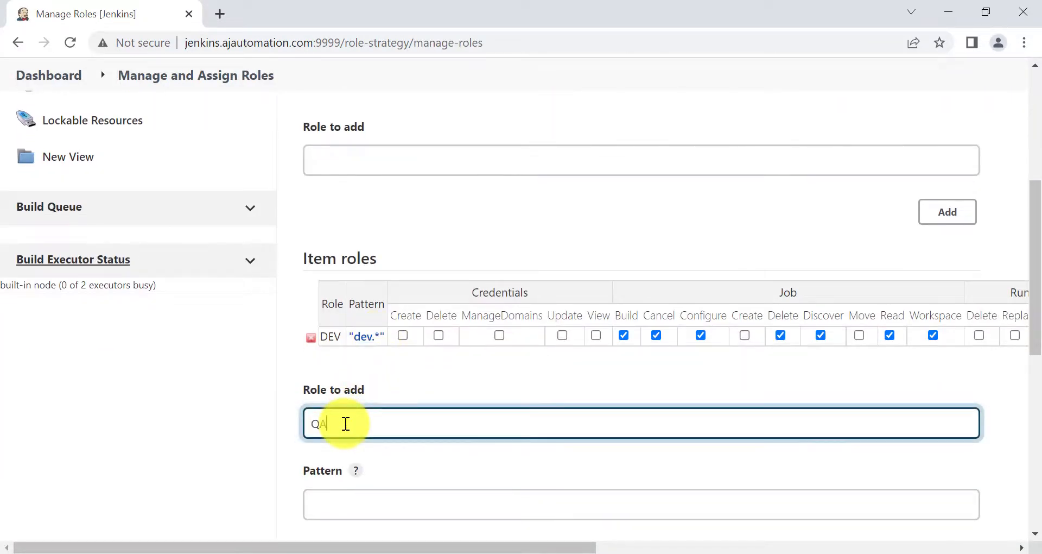
pyautogui.click(342, 506)
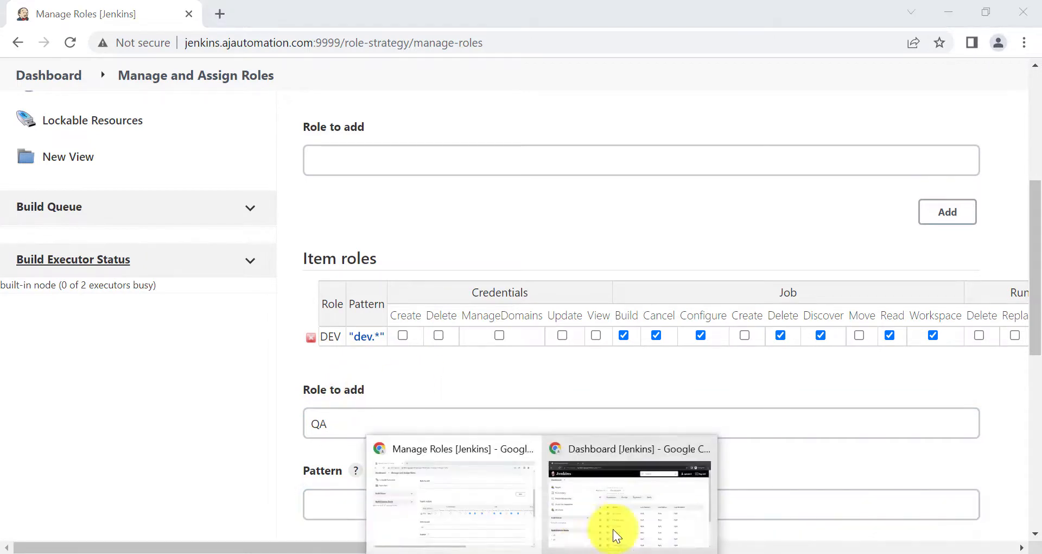
# Check the qa-team folder in the QA user's private window
pyautogui.click(617, 533)
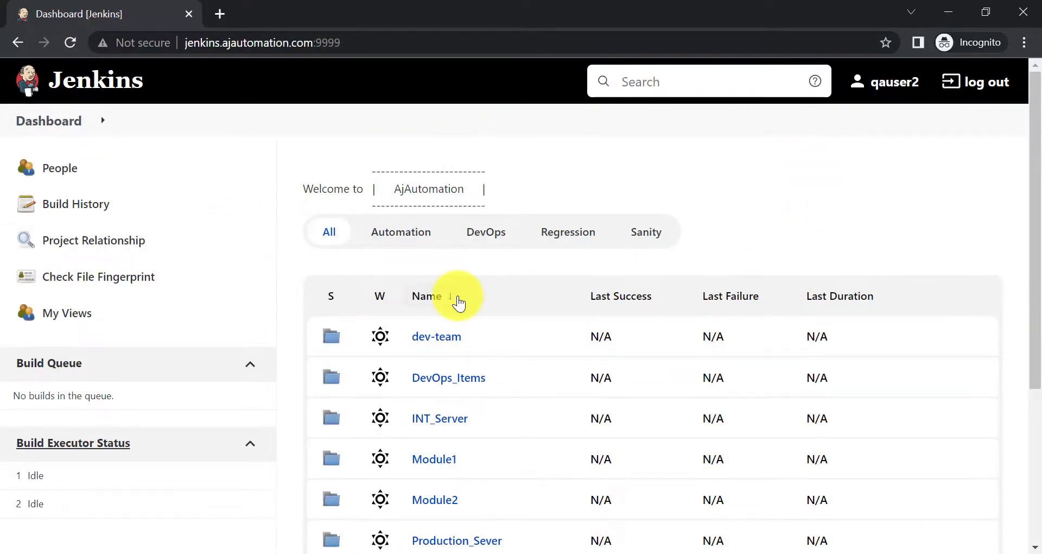
pyautogui.click(409, 231)
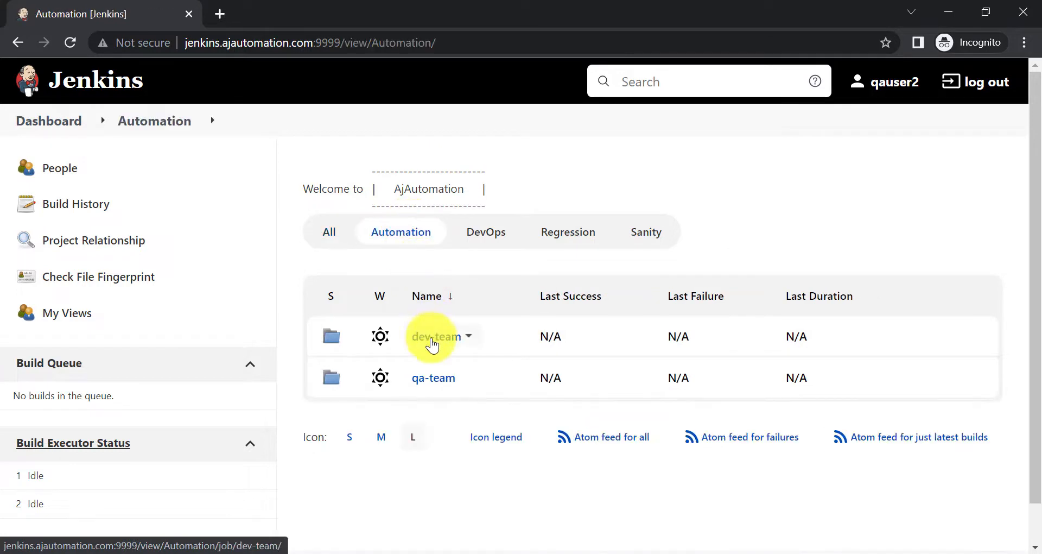
pyautogui.click(435, 385)
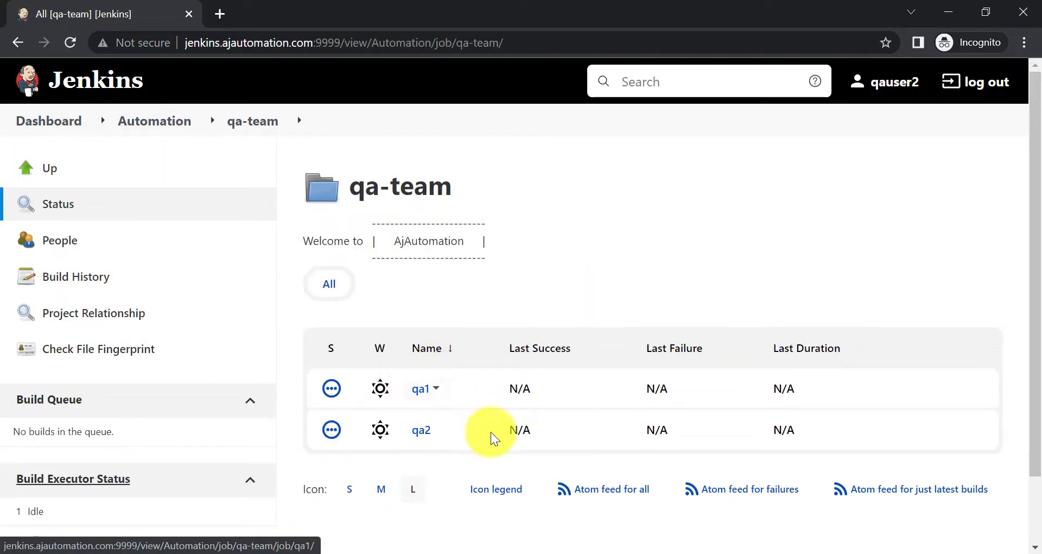
# Back on Manage Roles, enter qa.* as the QA role's pattern
pyautogui.moveTo(543, 551)
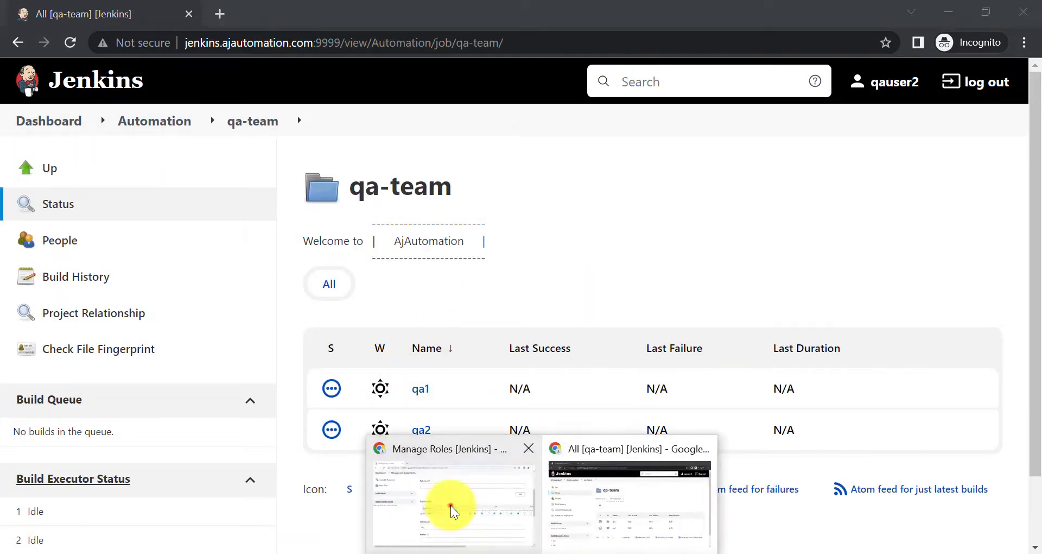
pyautogui.click(449, 507)
pyautogui.write('qa')
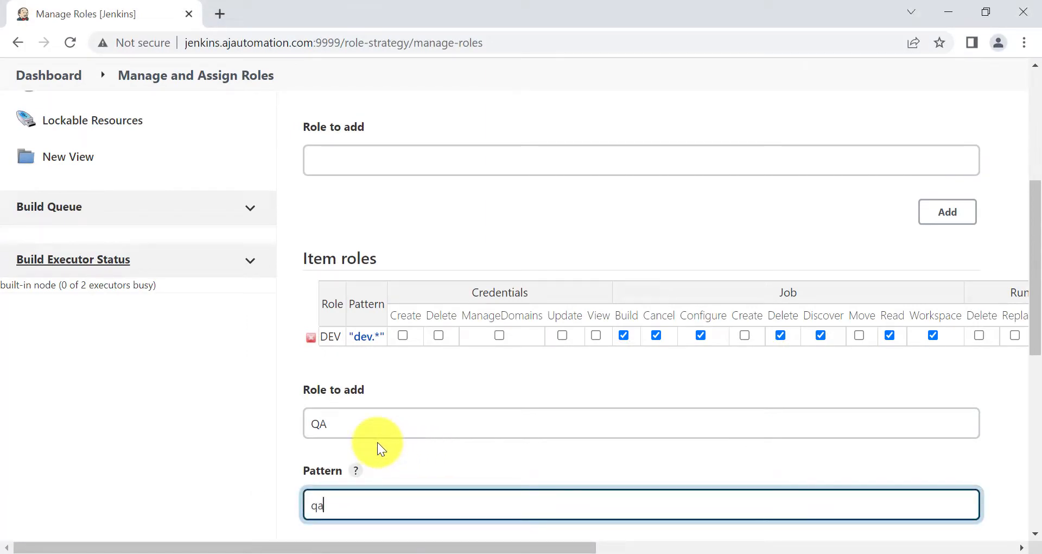
pyautogui.write('.*')
pyautogui.click(229, 462)
pyautogui.scroll(-2, 542, 445)
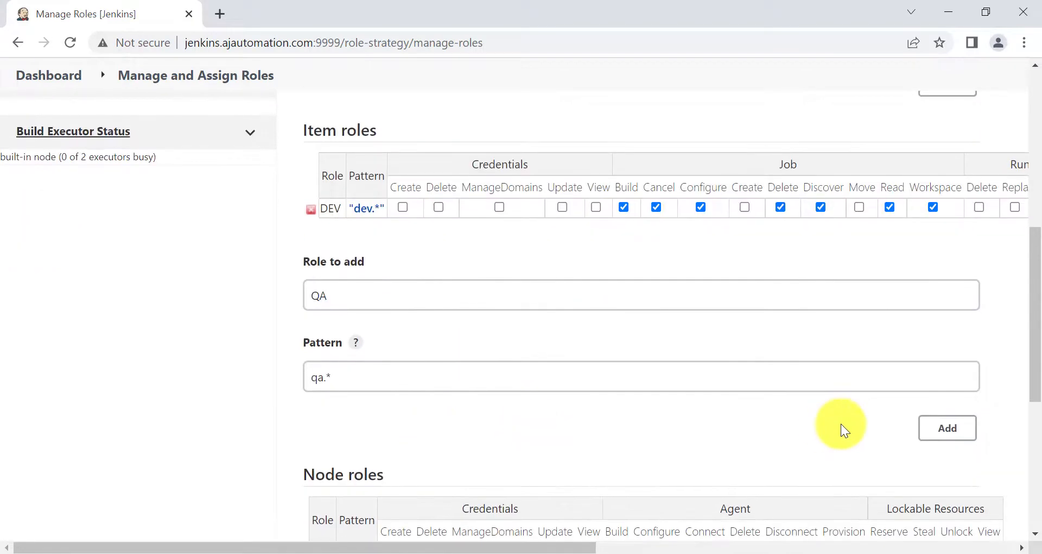
# Add the QA item role and grant it Job Build, Cancel, Configure, Read and Workspace permissions
pyautogui.click(931, 427)
pyautogui.scroll(2, 597, 321)
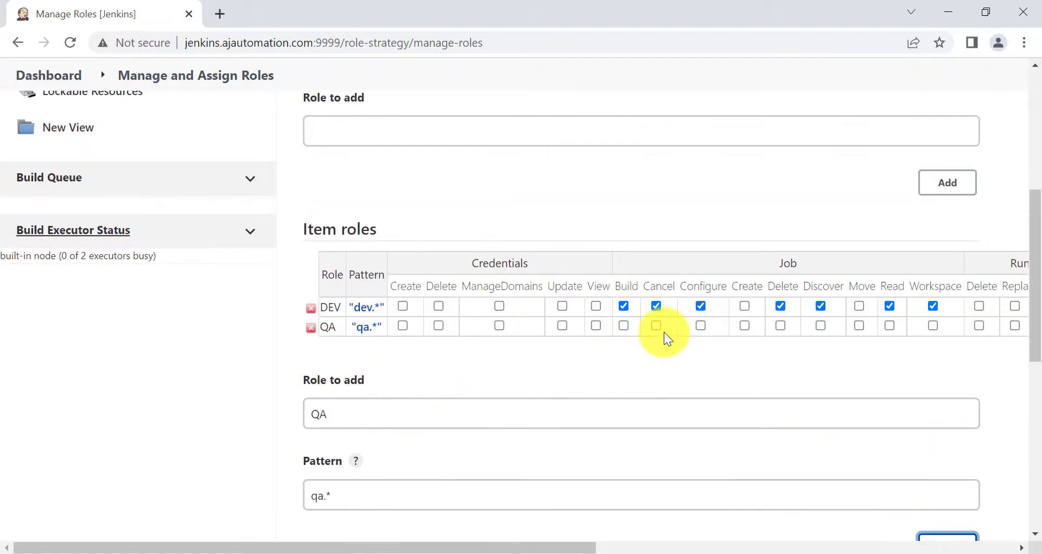
pyautogui.click(625, 327)
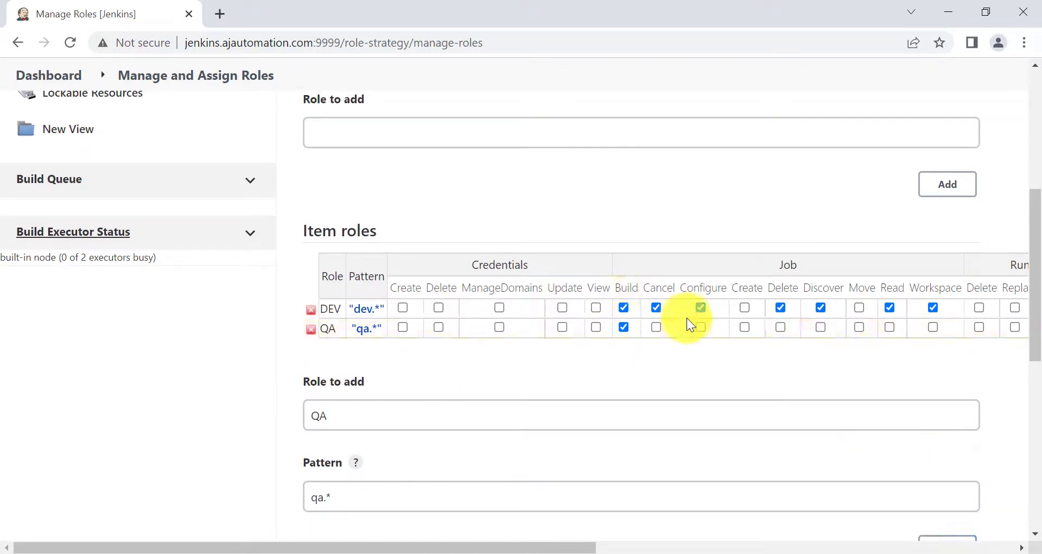
pyautogui.click(654, 327)
pyautogui.click(701, 327)
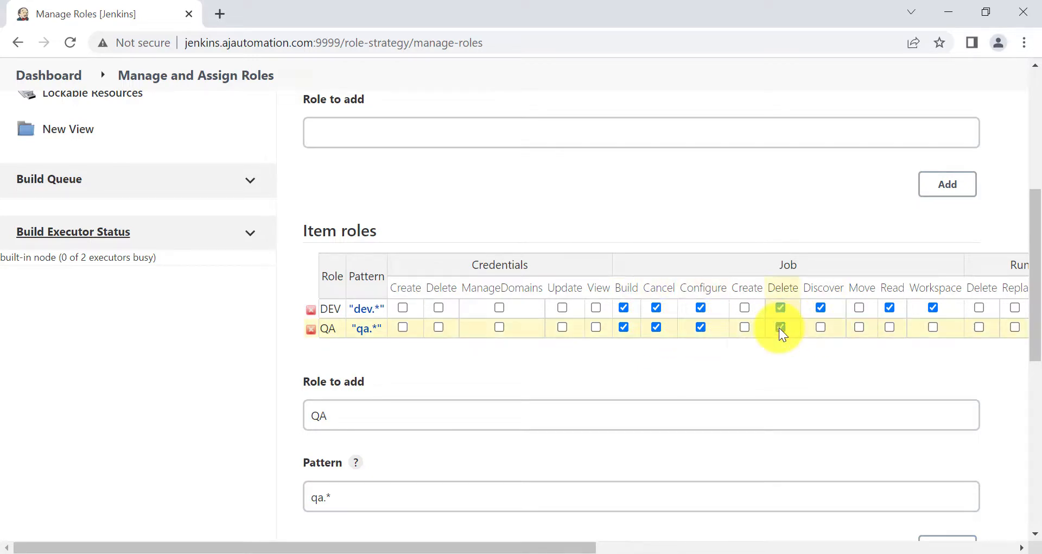
pyautogui.click(890, 327)
pyautogui.click(933, 327)
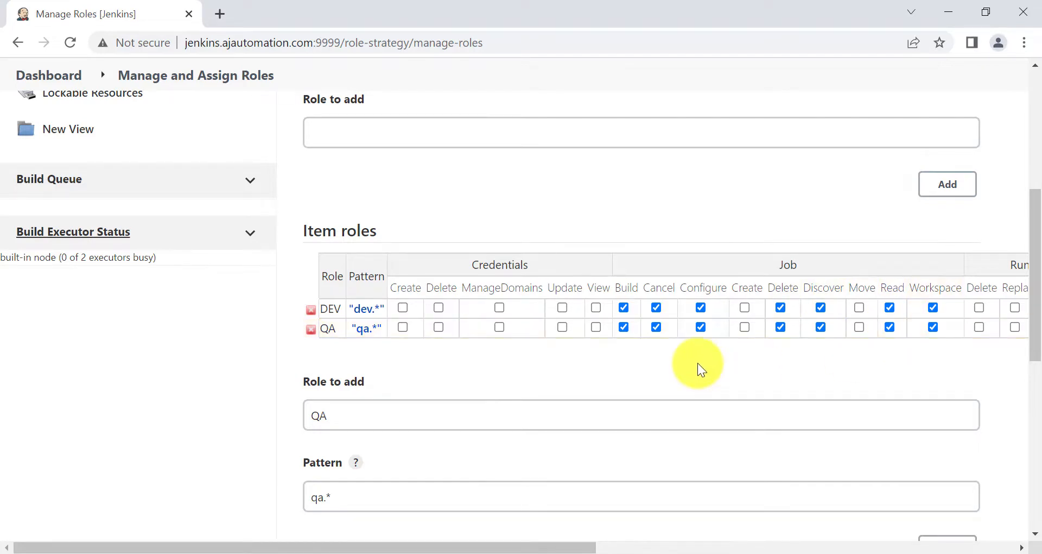
# Apply and save the QA role definitions
pyautogui.scroll(1, 480, 383)
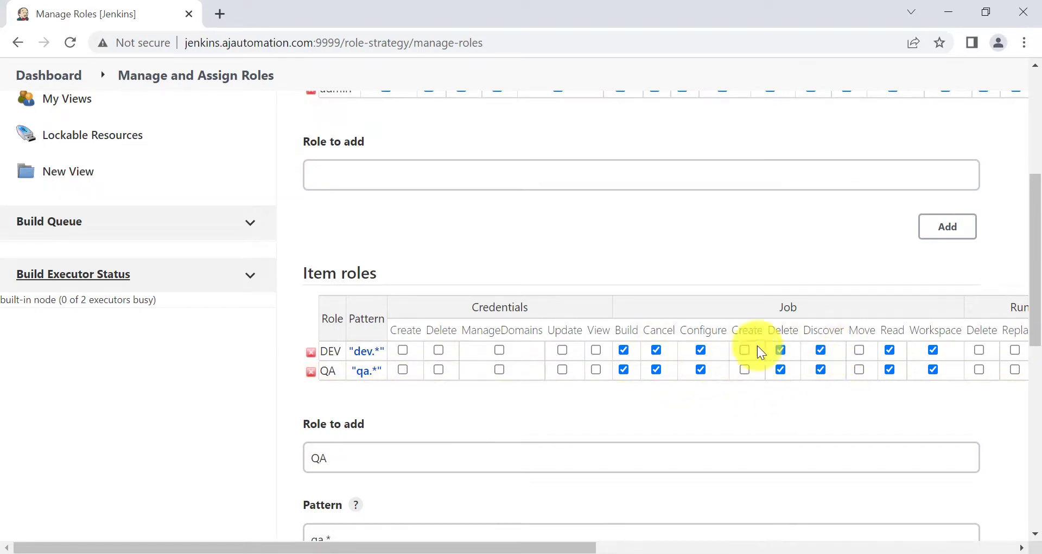
pyautogui.scroll(-9, 496, 410)
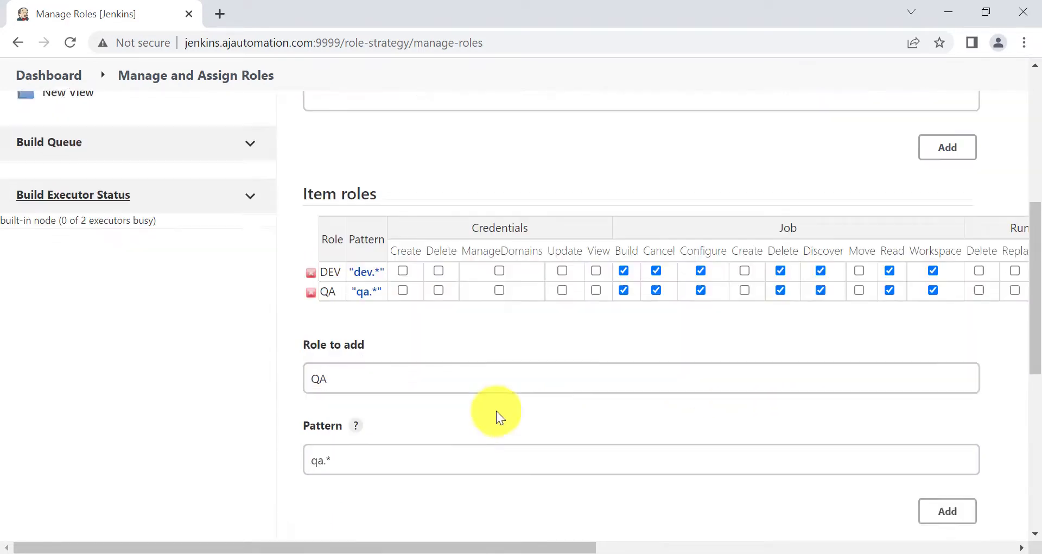
pyautogui.click(423, 464)
pyautogui.click(332, 455)
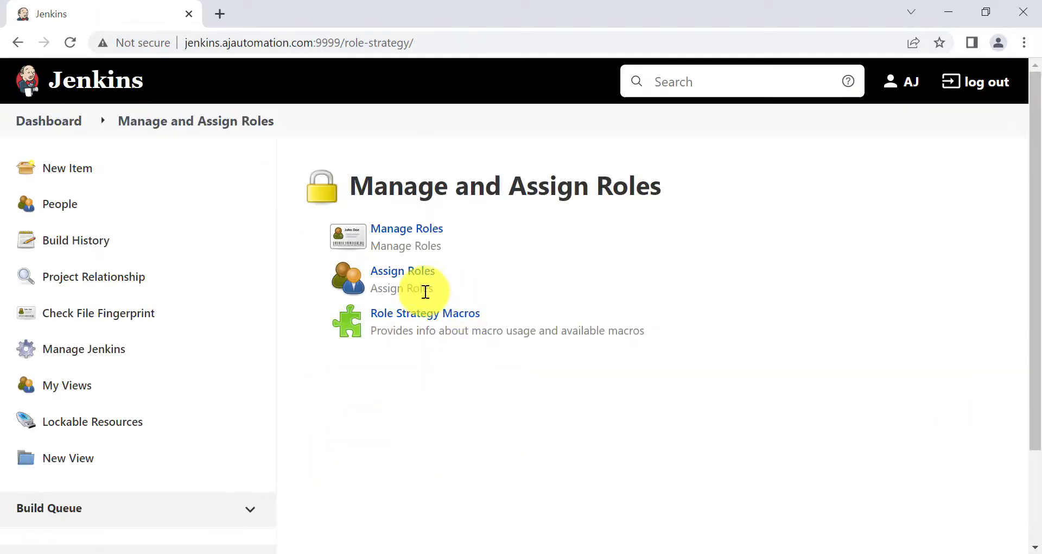
# On Assign Roles, add qauser1 and qauser2 to the Item roles assignments
pyautogui.click(402, 271)
pyautogui.scroll(-3, 427, 424)
pyautogui.scroll(-4, 426, 424)
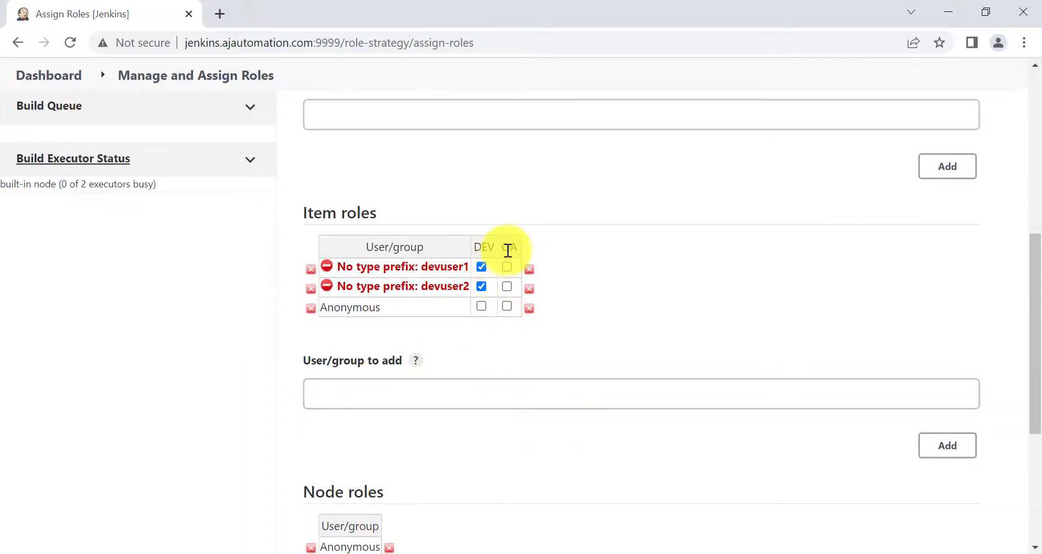
pyautogui.scroll(-1, 389, 419)
pyautogui.click(379, 396)
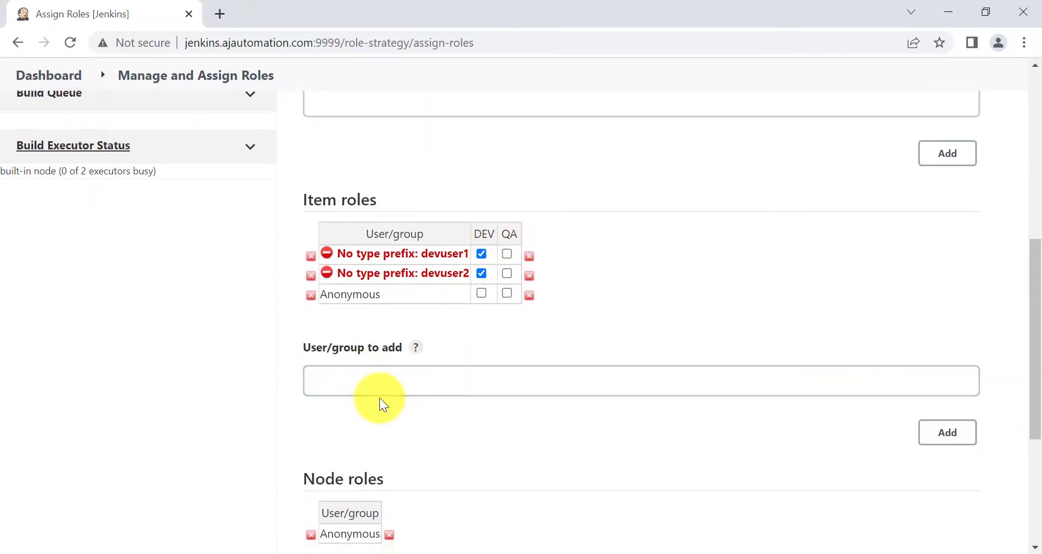
pyautogui.click(372, 375)
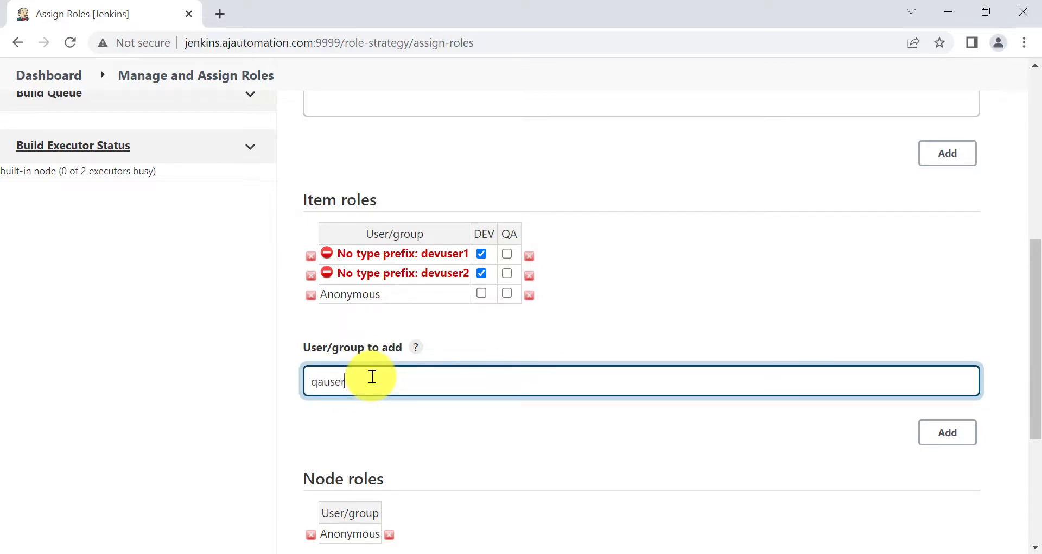
pyautogui.click(947, 432)
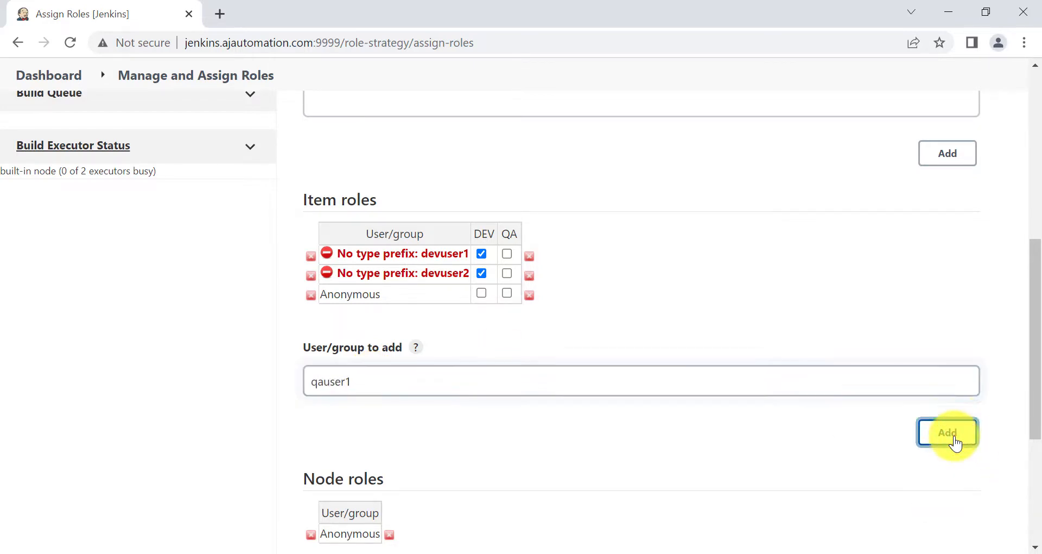
pyautogui.click(378, 392)
pyautogui.press('BackSpace')
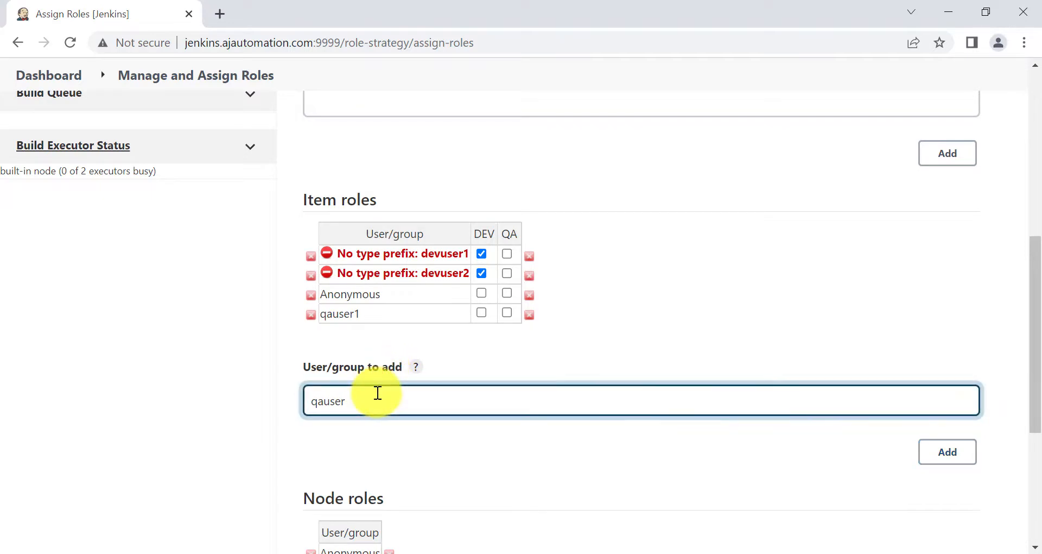
pyautogui.click(931, 456)
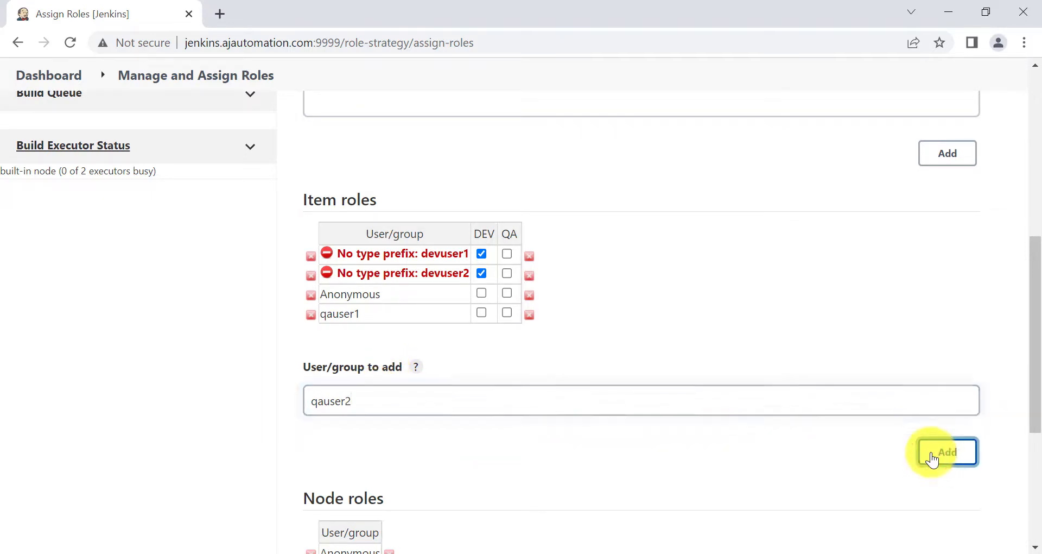
# Tick the QA role for both QA users, then apply and save
pyautogui.click(508, 311)
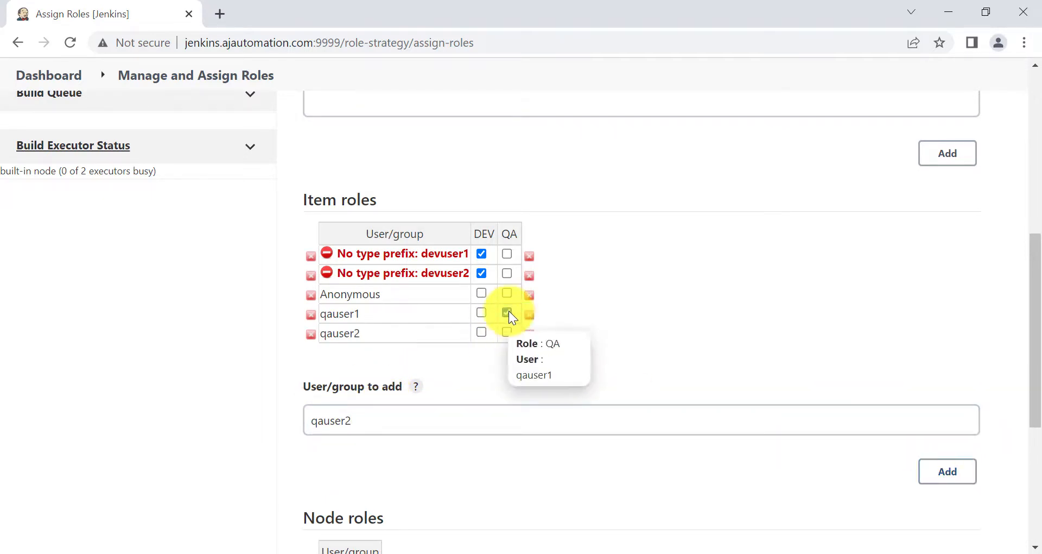
pyautogui.click(509, 328)
pyautogui.scroll(-5, 491, 441)
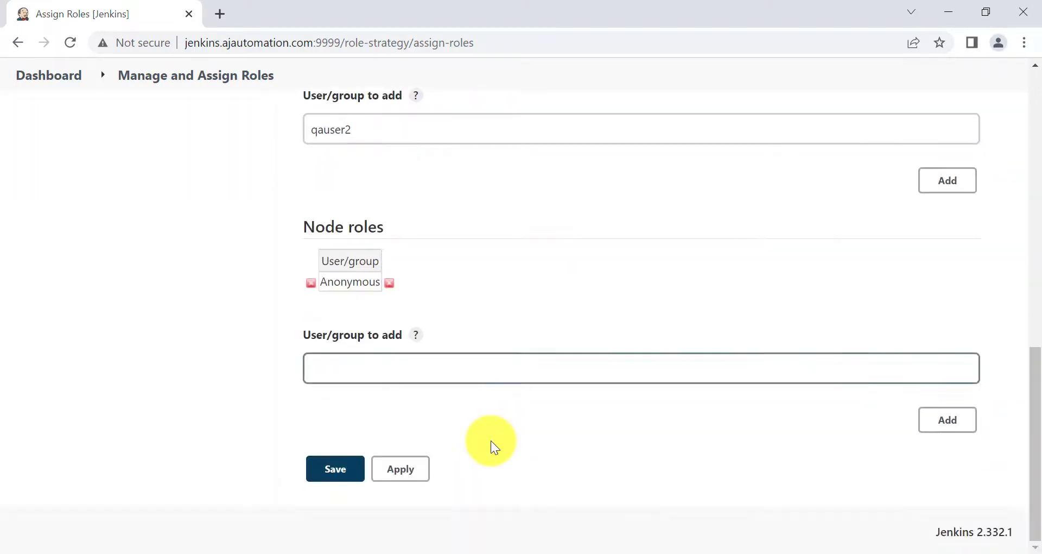
pyautogui.click(400, 469)
pyautogui.click(328, 469)
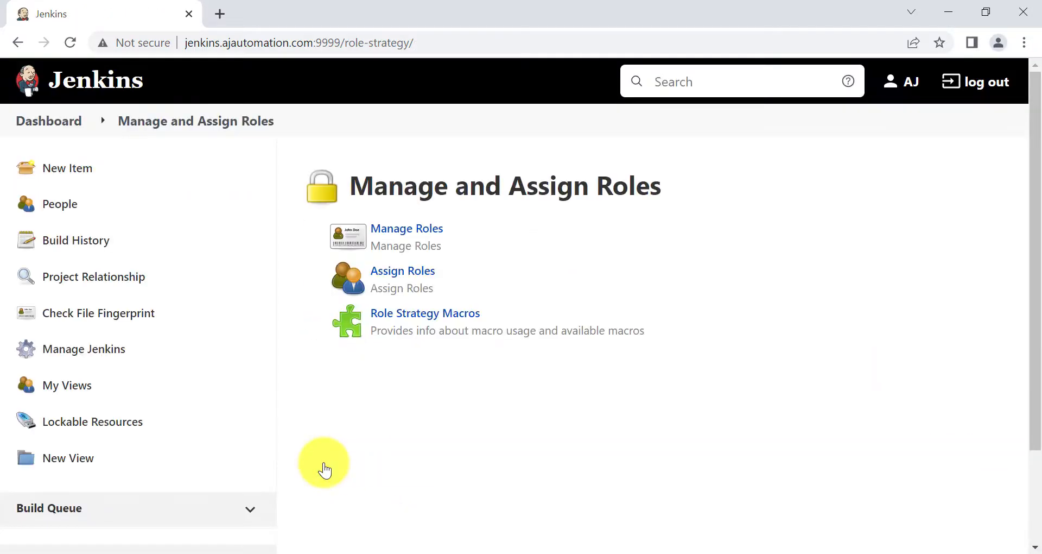
# In the incognito window, open qa1 and highlight its Build Now, Configure and Delete Project options
pyautogui.moveTo(542, 549)
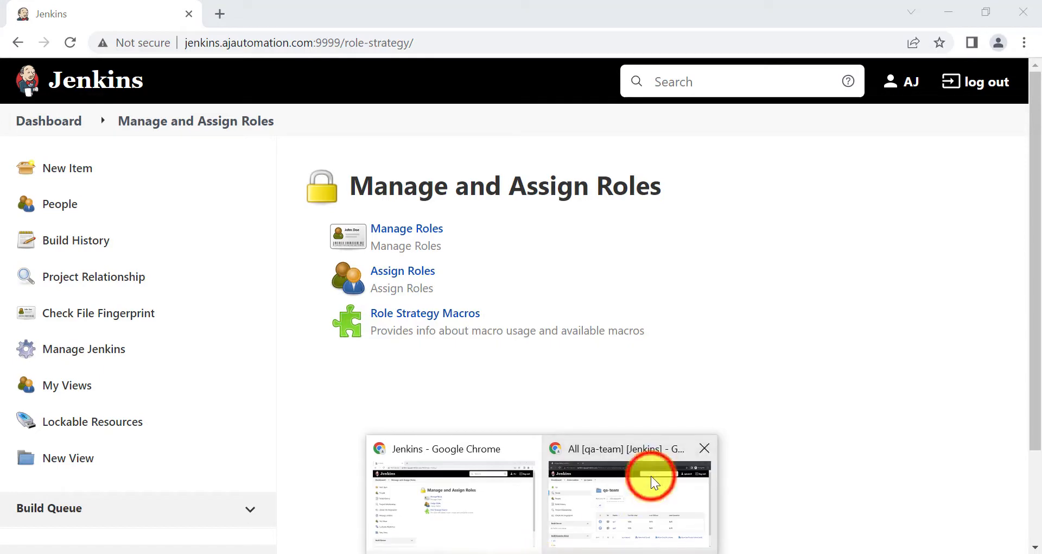
pyautogui.click(650, 475)
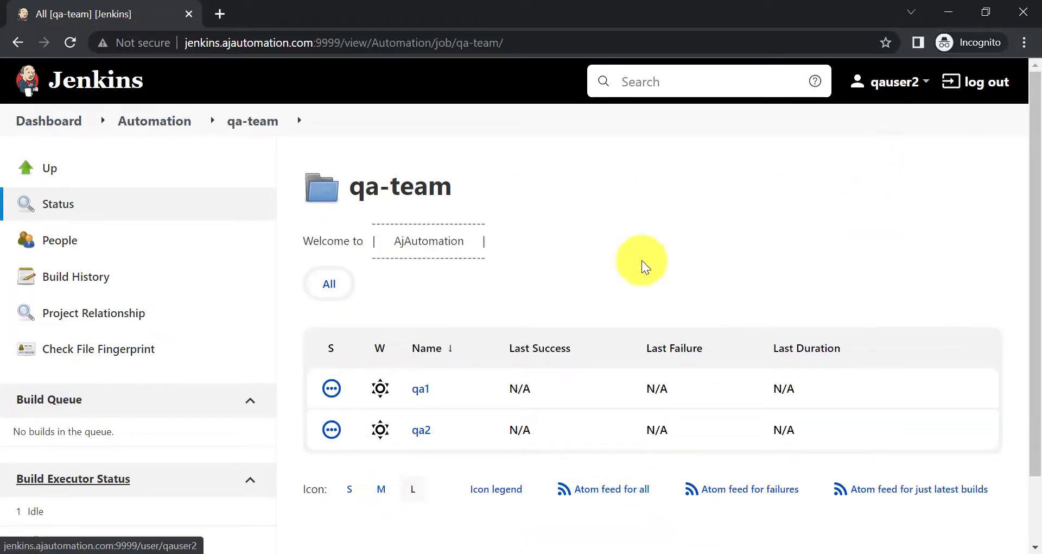
pyautogui.click(426, 390)
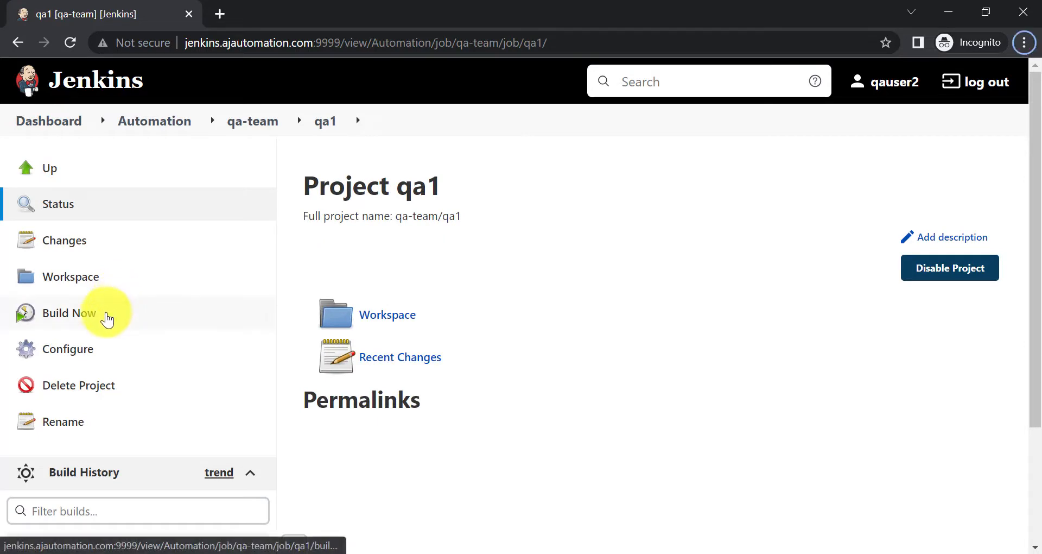
pyautogui.moveTo(6, 295)
pyautogui.mouseDown()
pyautogui.moveTo(98, 353)
pyautogui.moveTo(142, 404)
pyautogui.mouseUp()
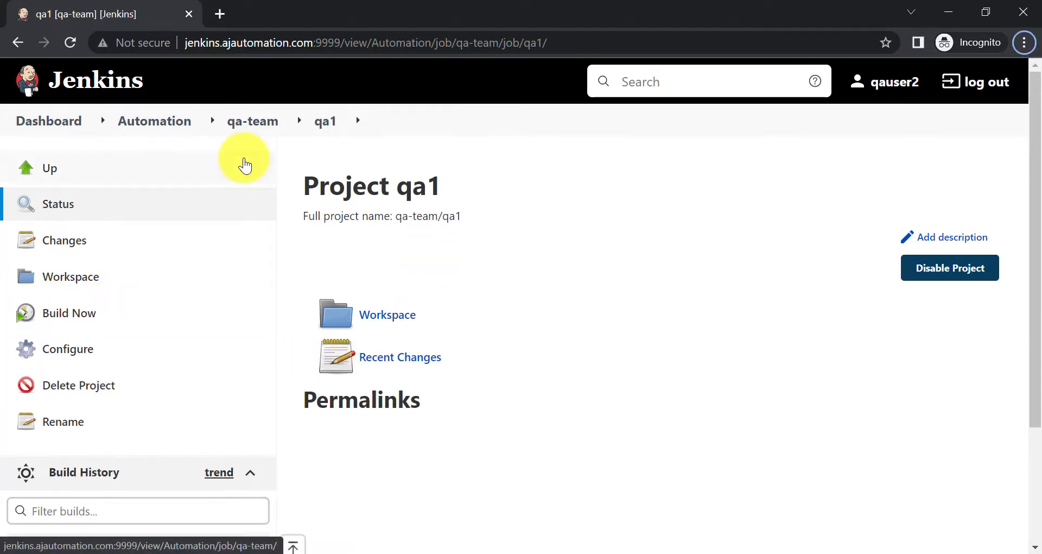
# Open dev1 under dev-team to confirm no job actions, then switch to the Notepad notes
pyautogui.click(169, 131)
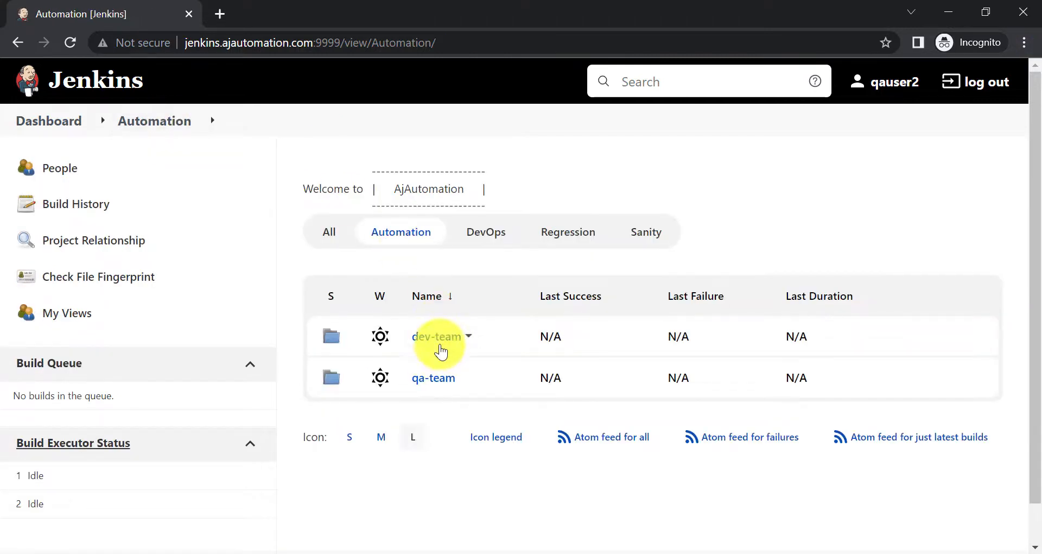
pyautogui.click(435, 339)
pyautogui.click(423, 389)
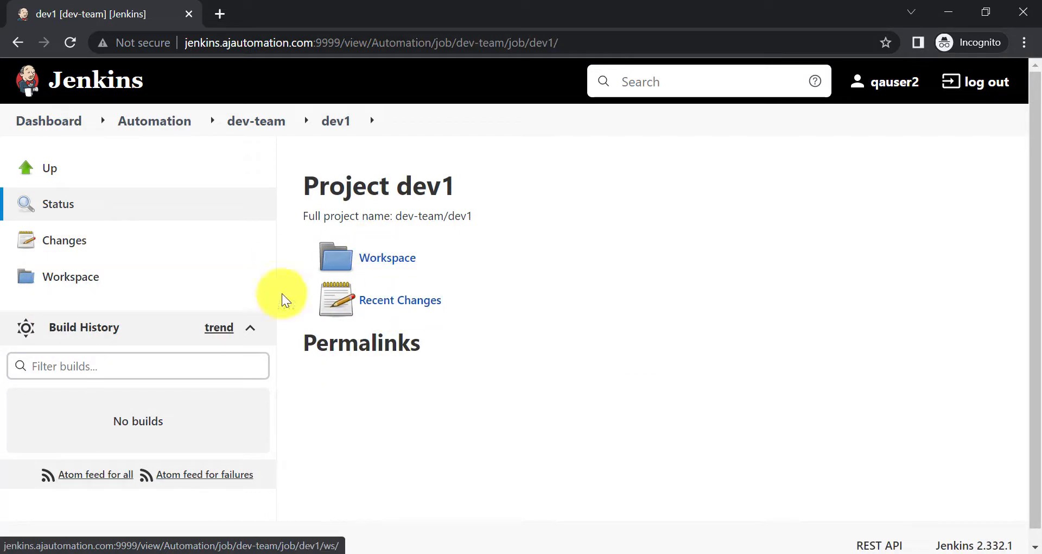
pyautogui.click(615, 551)
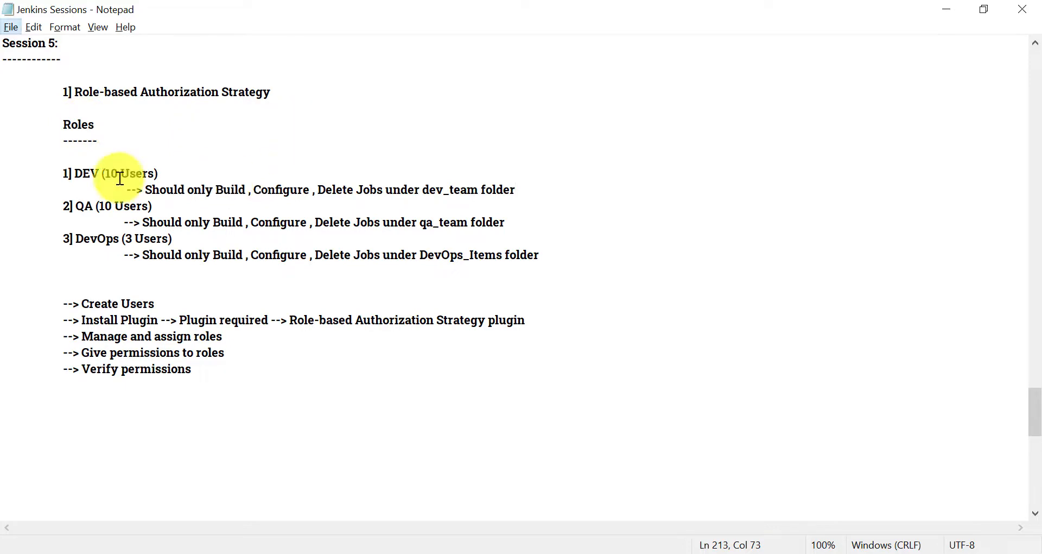
# Highlight the DEV heading, its build/configure/delete requirement and the dev_team folder note
pyautogui.moveTo(61, 159); pyautogui.dragTo(104, 190)
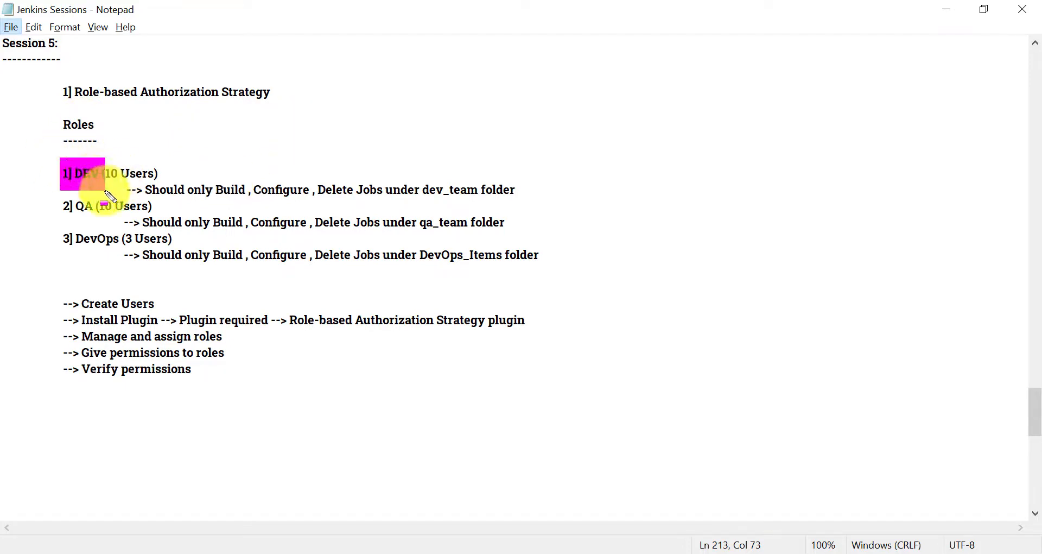
pyautogui.moveTo(216, 176)
pyautogui.mouseDown()
pyautogui.moveTo(411, 220)
pyautogui.moveTo(419, 211)
pyautogui.mouseUp()
pyautogui.moveTo(424, 177); pyautogui.dragTo(528, 211)
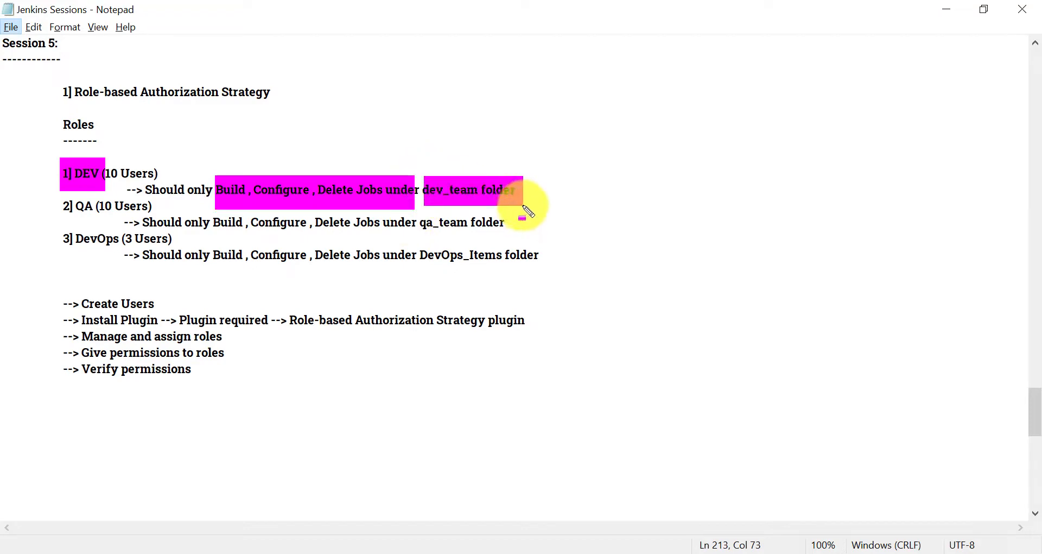
pyautogui.press('Escape')
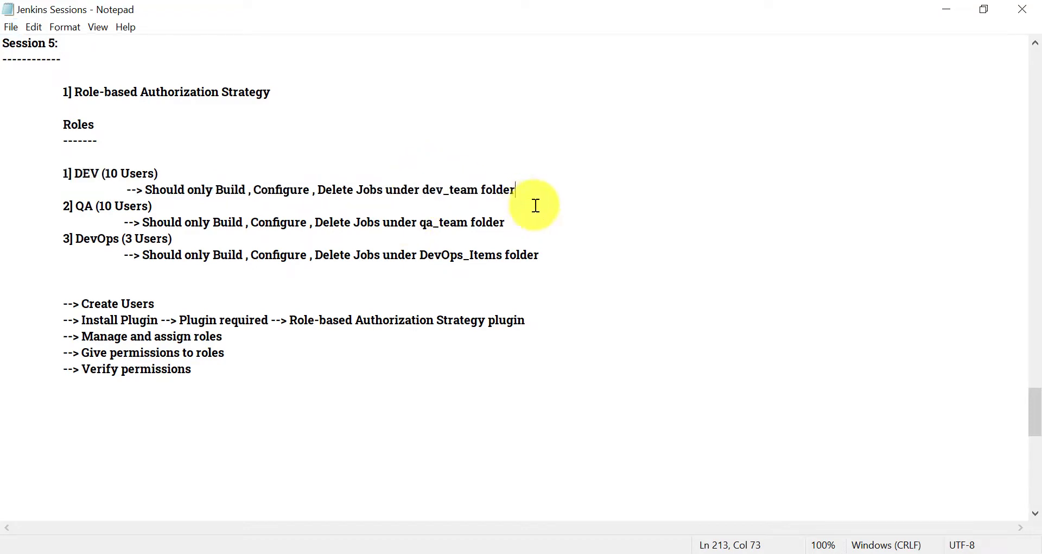
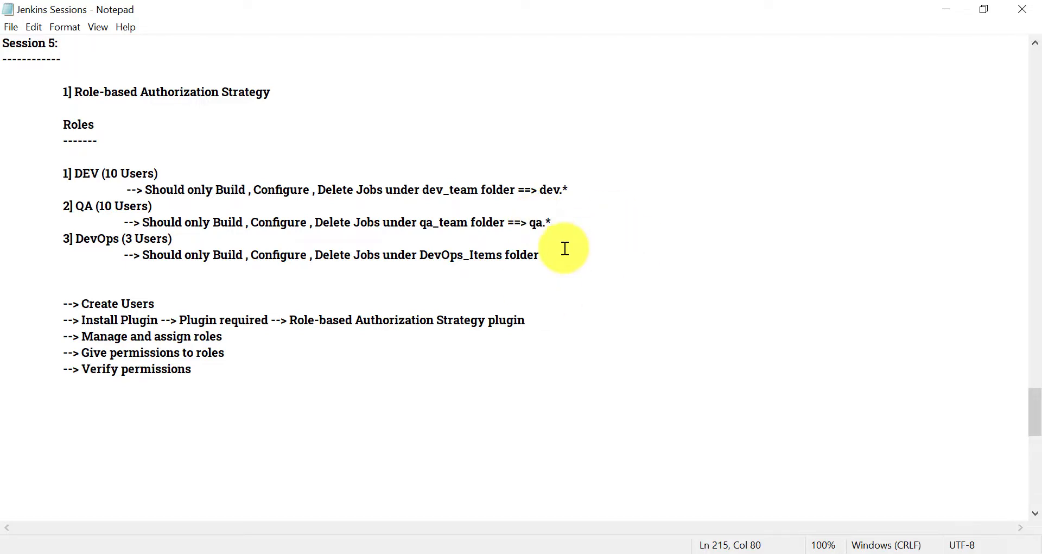
# Highlight the DevOps_Items folder requirement in the notes, then return to Jenkins' Manage and Assign Roles
pyautogui.click(382, 251)
pyautogui.press('alt')
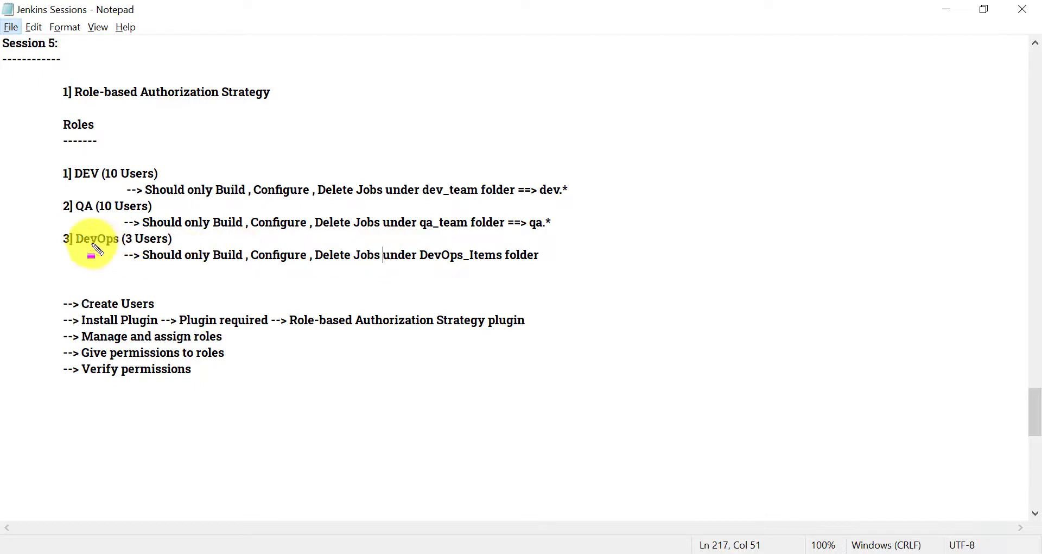
pyautogui.moveTo(186, 271); pyautogui.dragTo(272, 271)
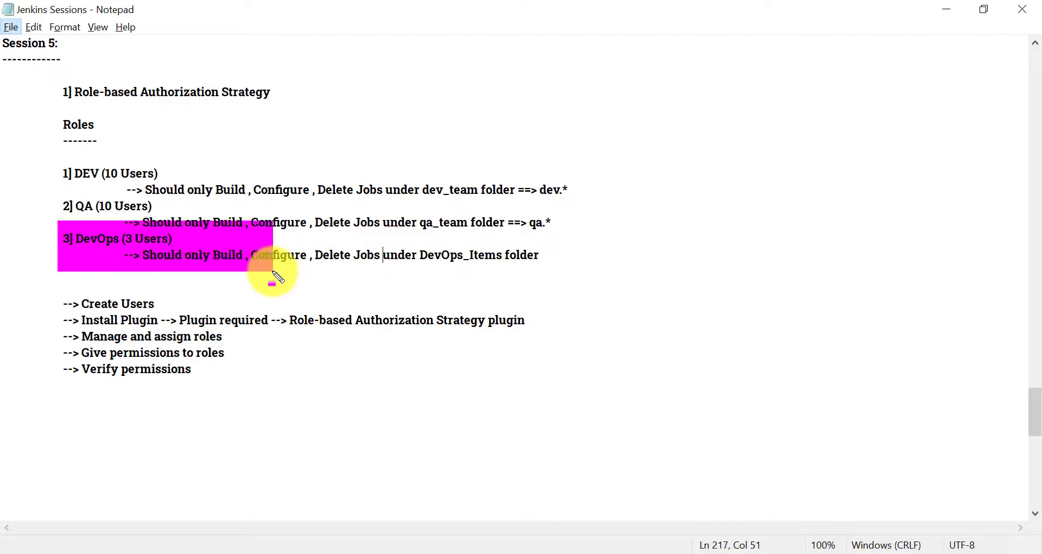
pyautogui.press('Escape')
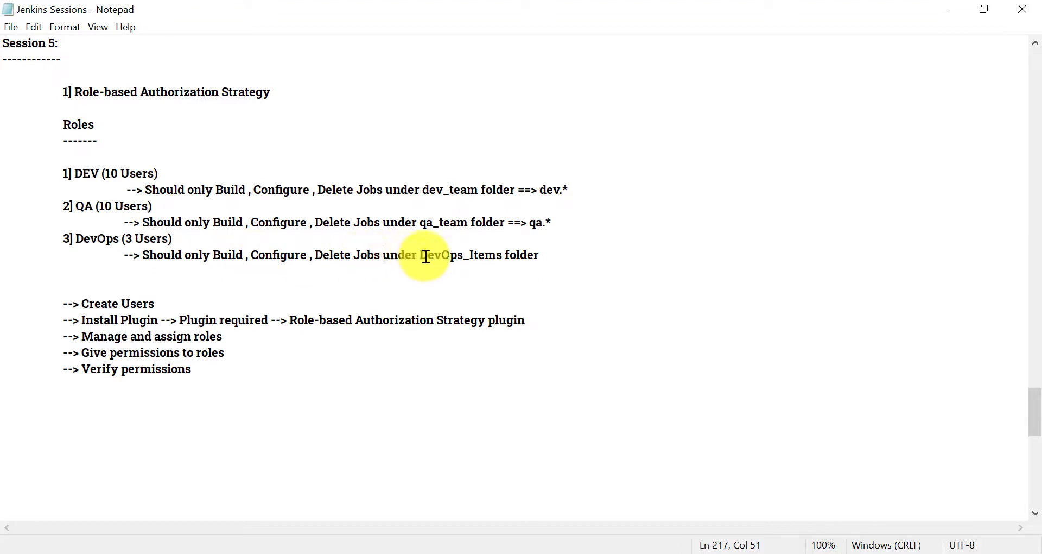
pyautogui.moveTo(417, 254); pyautogui.dragTo(541, 272)
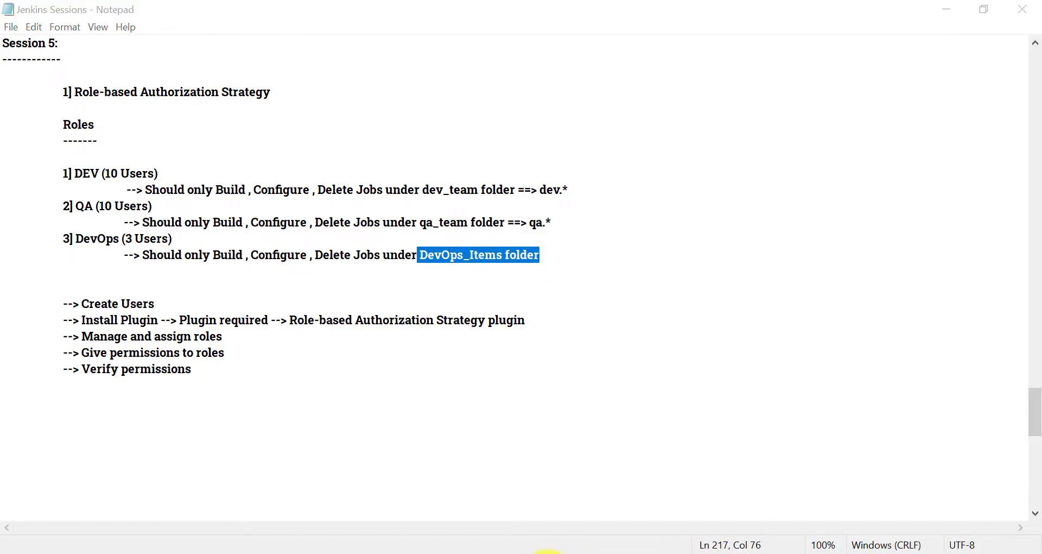
pyautogui.moveTo(542, 549)
pyautogui.click(465, 518)
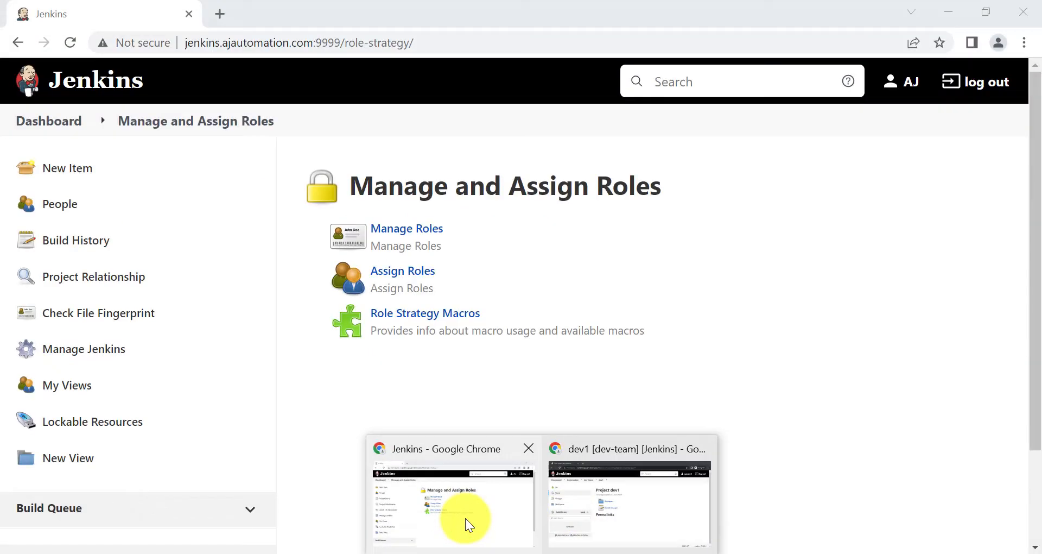
pyautogui.click(403, 270)
pyautogui.scroll(-10, 407, 410)
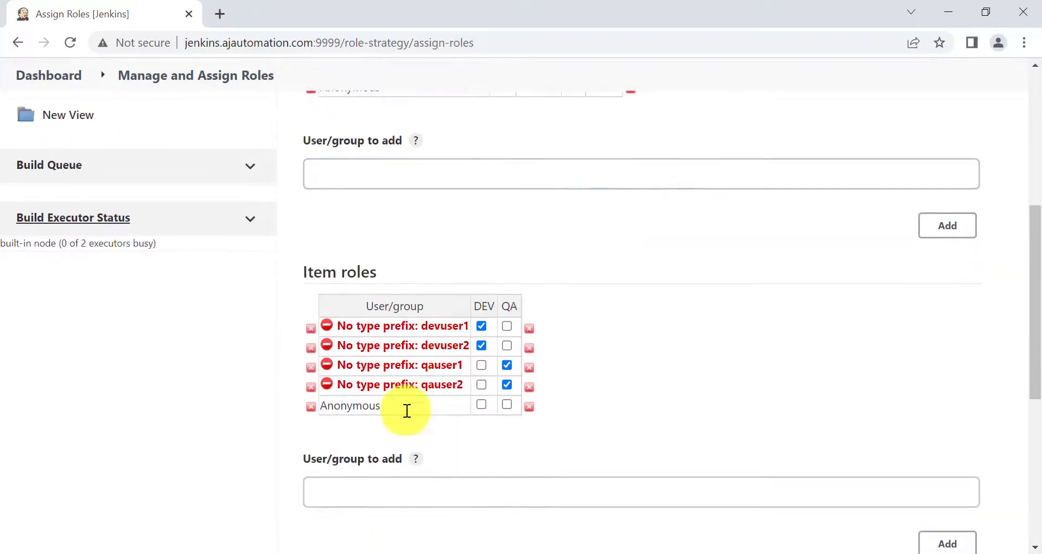
pyautogui.scroll(10, 430, 409)
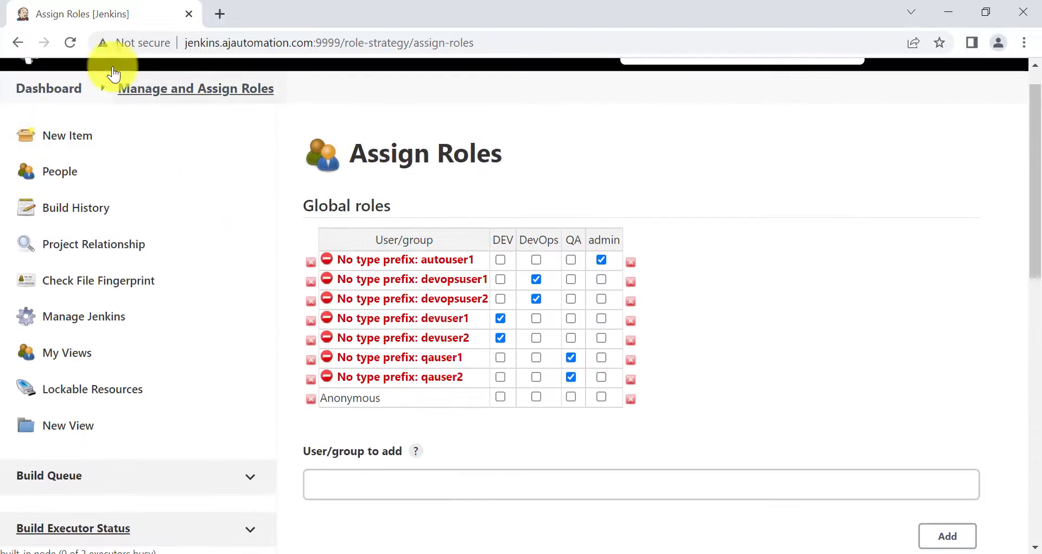
pyautogui.click(16, 47)
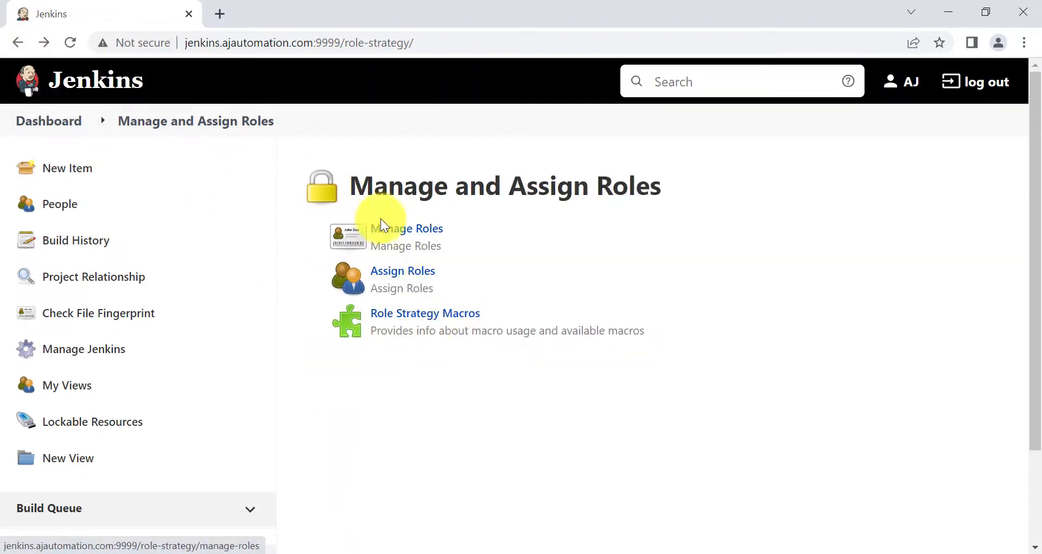
pyautogui.click(384, 222)
pyautogui.scroll(-6, 414, 405)
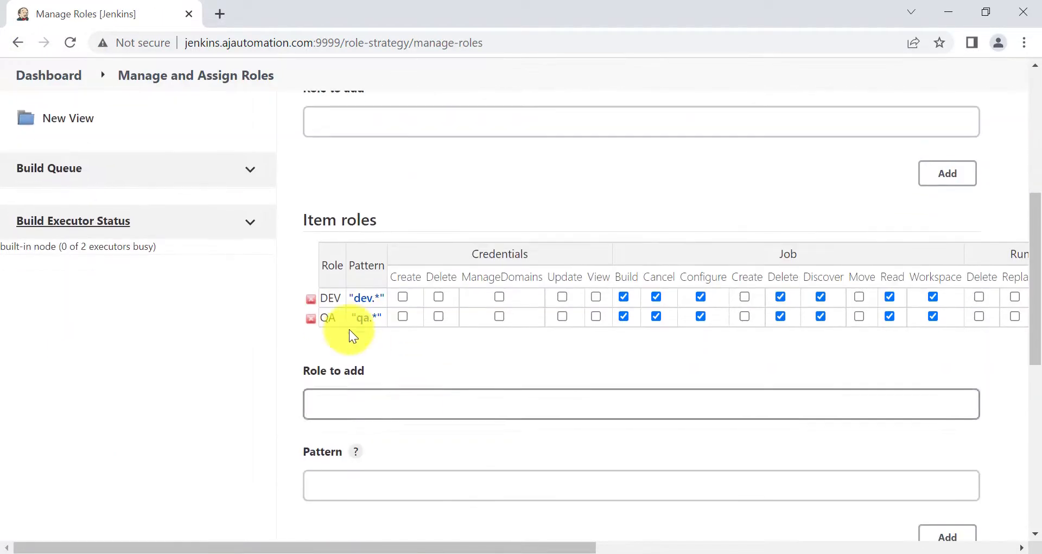
pyautogui.click(363, 321)
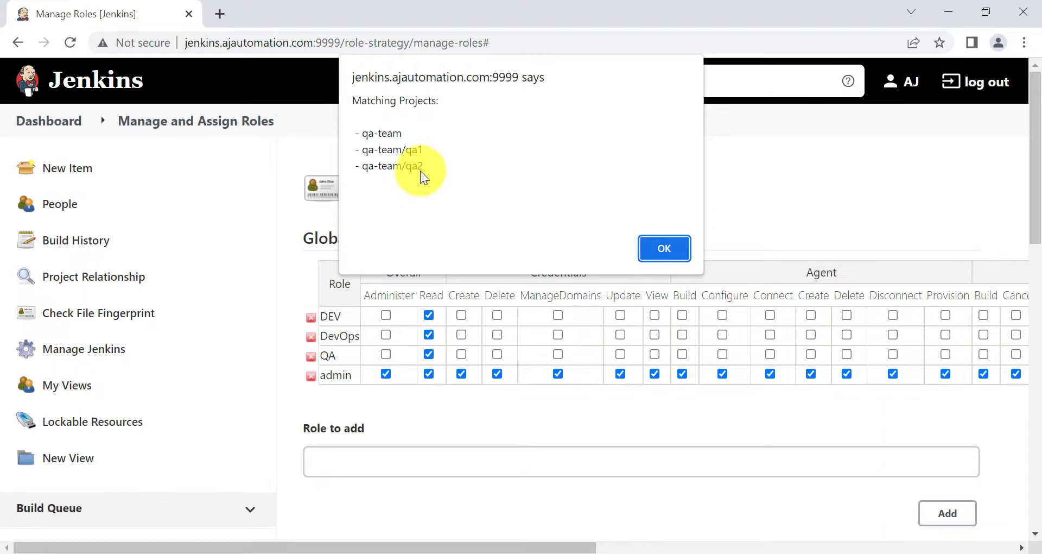
pyautogui.press('Return')
pyautogui.scroll(-1, 488, 469)
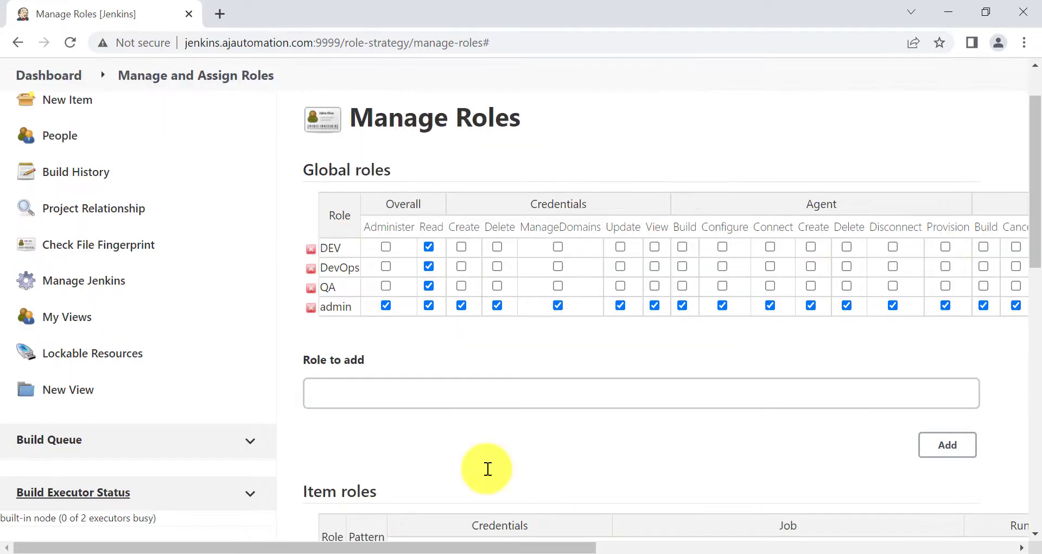
pyautogui.scroll(1, 488, 469)
pyautogui.scroll(-5, 488, 469)
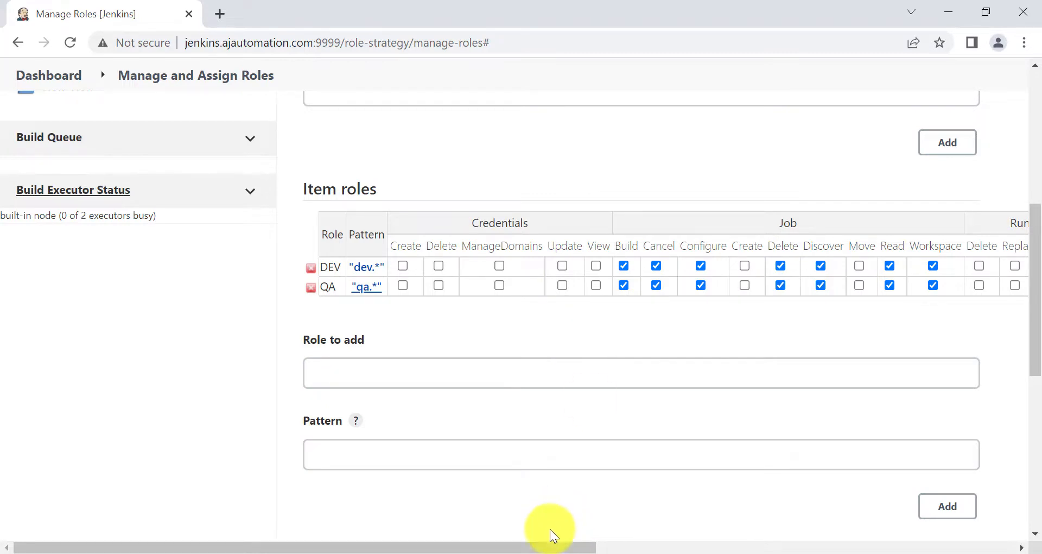
pyautogui.moveTo(545, 553)
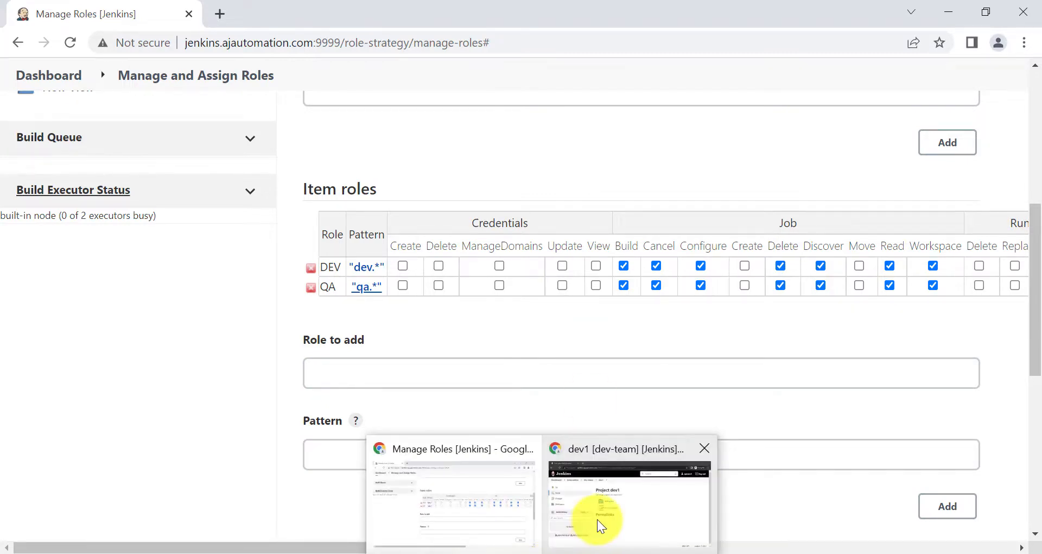
pyautogui.click(457, 503)
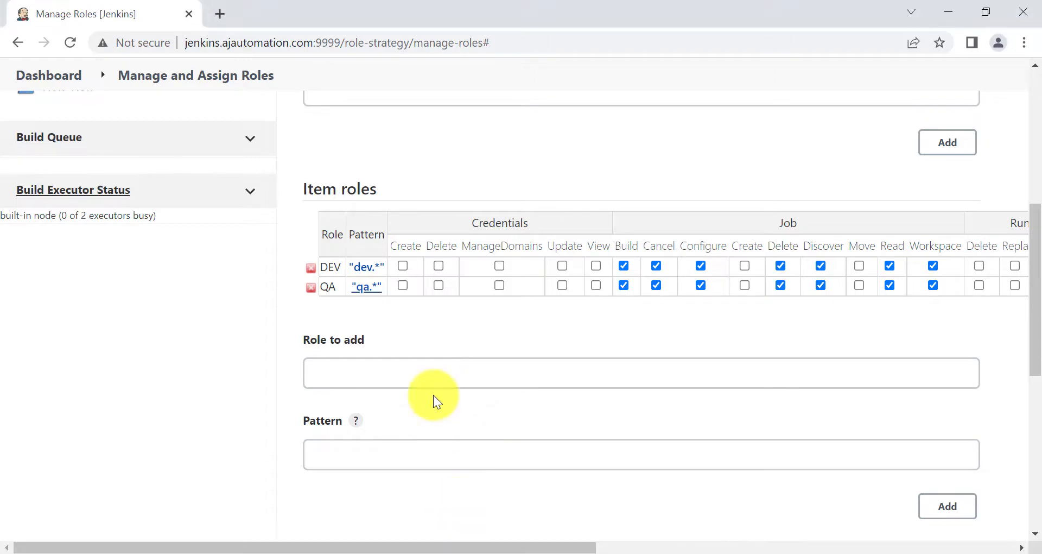
pyautogui.scroll(6, 433, 395)
pyautogui.click(11, 46)
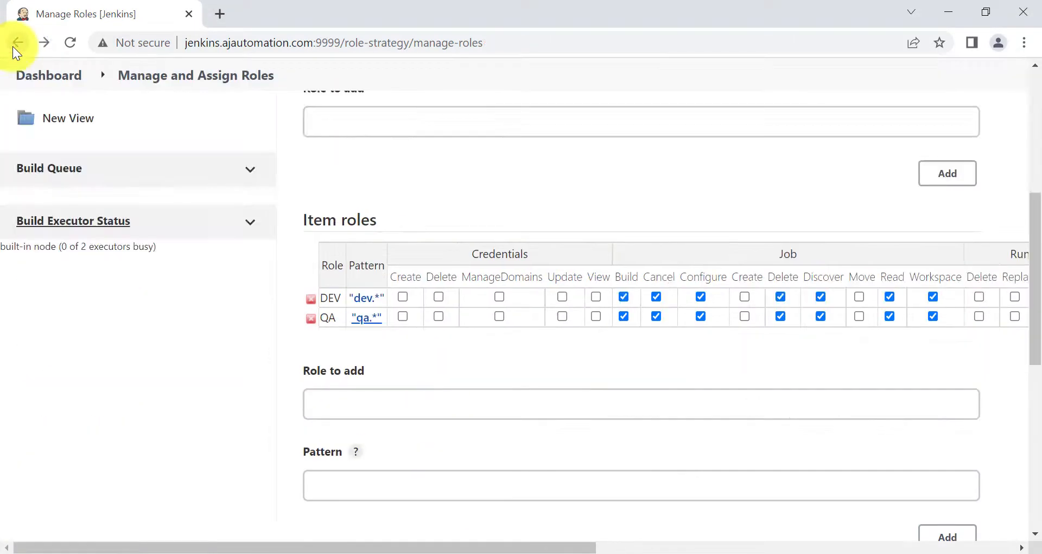
pyautogui.scroll(6, 398, 242)
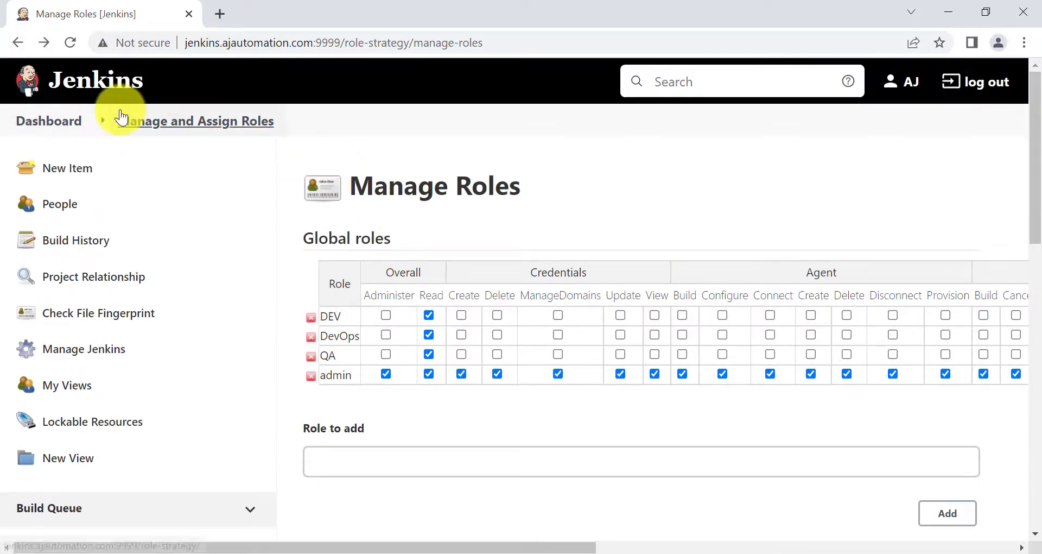
pyautogui.click(23, 41)
# On Assign Roles, give the first dev user the QA item role and remove DEV
pyautogui.click(399, 279)
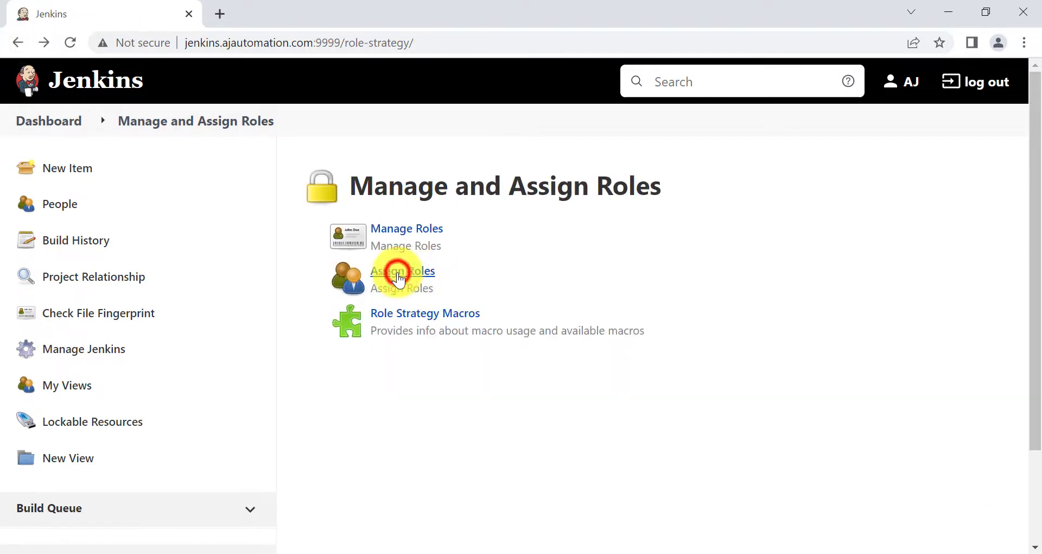
pyautogui.scroll(-6, 450, 451)
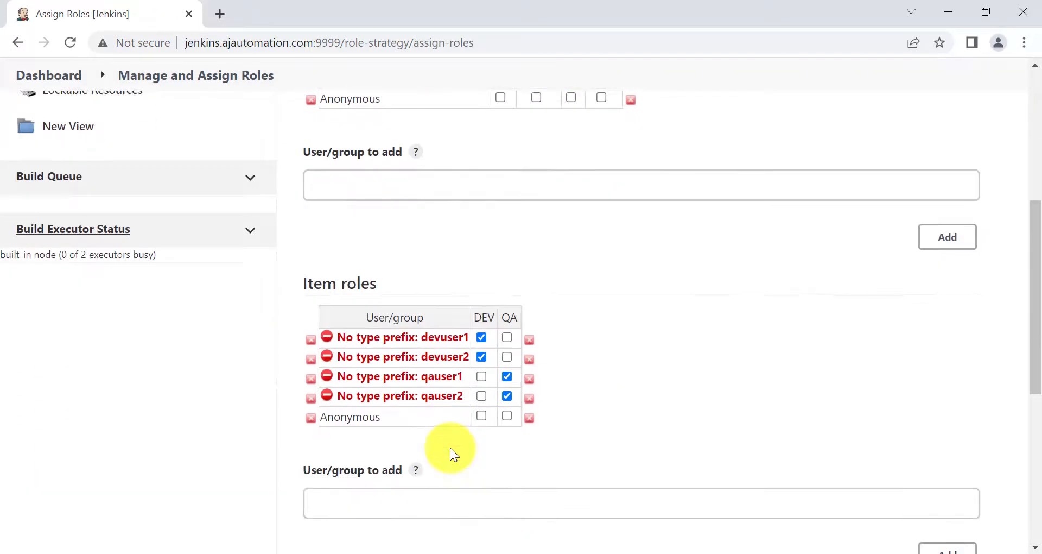
pyautogui.scroll(-1, 439, 463)
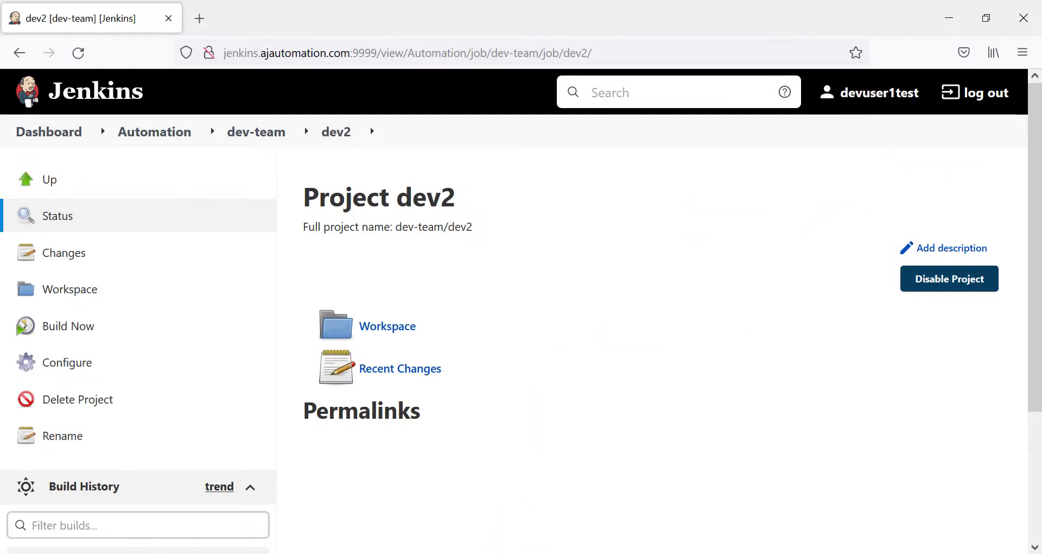
pyautogui.click(500, 516)
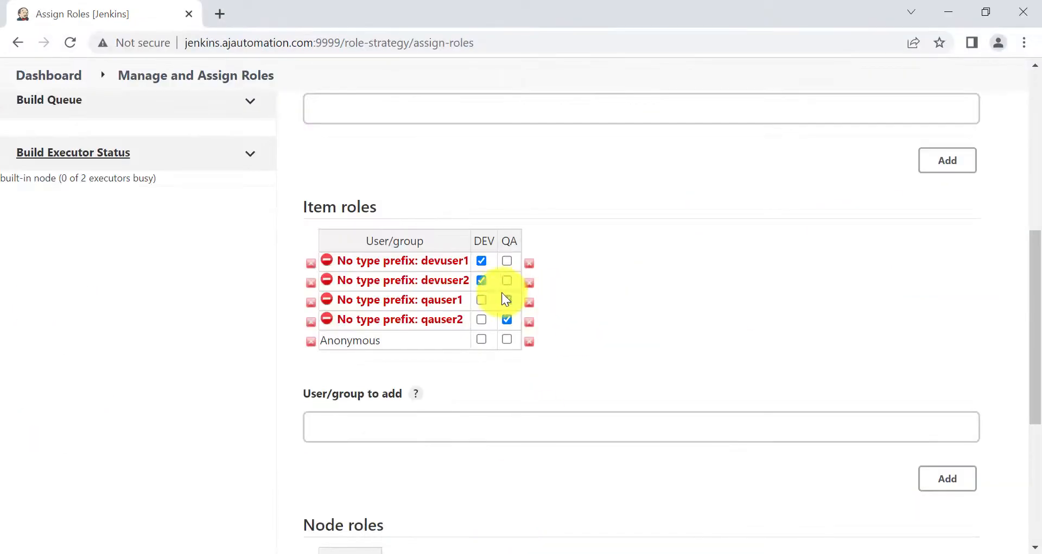
pyautogui.click(508, 262)
pyautogui.click(480, 261)
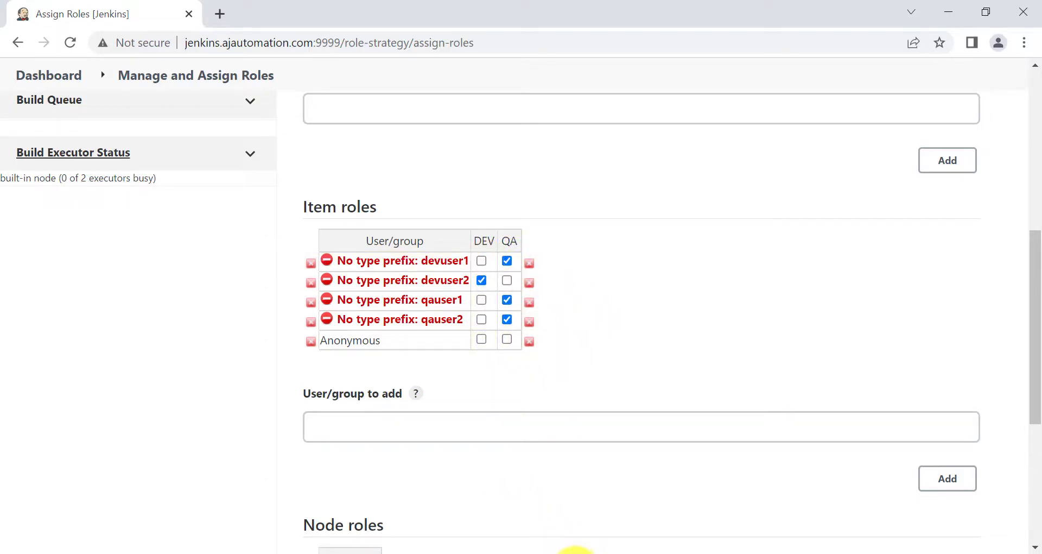
# Glance at the dev user's dev2 session, then apply and save the item-role assignments
pyautogui.click(575, 553)
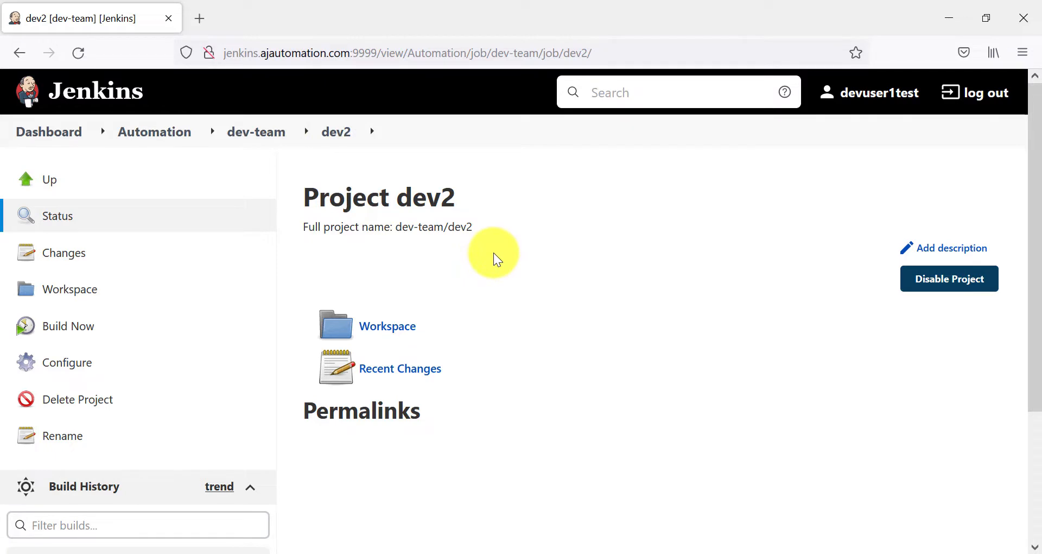
pyautogui.moveTo(530, 546)
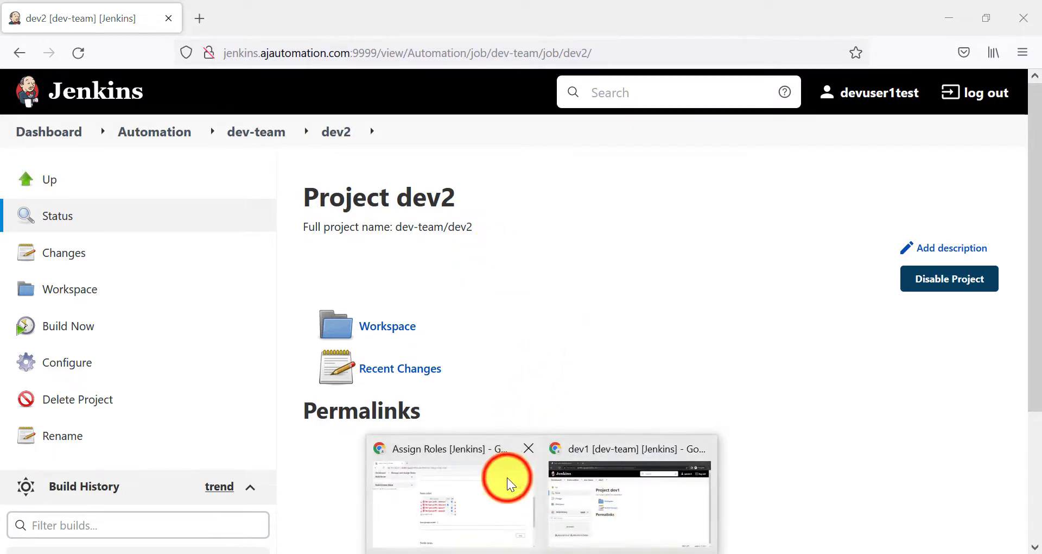
pyautogui.click(507, 477)
pyautogui.scroll(-5, 498, 399)
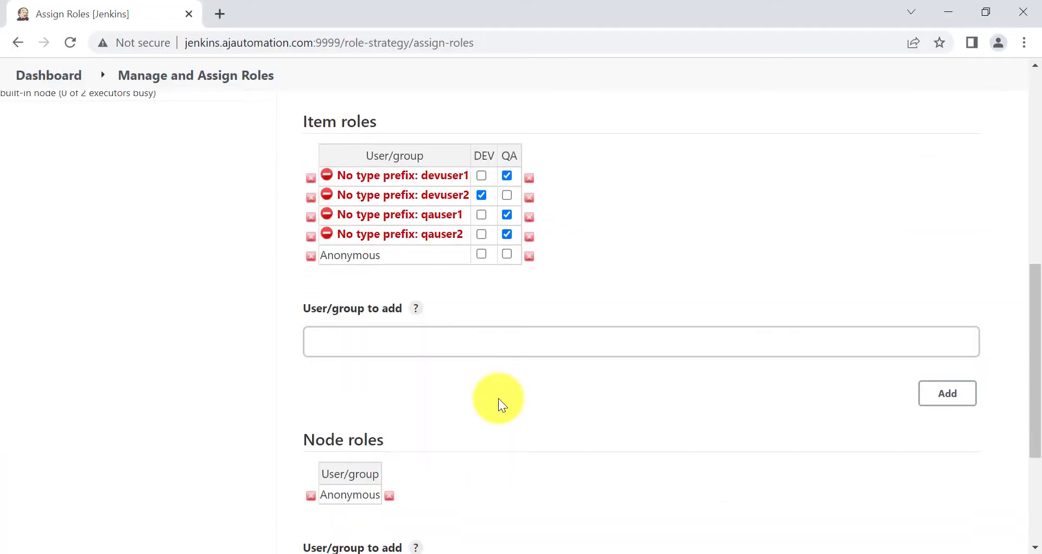
pyautogui.click(405, 476)
pyautogui.click(342, 468)
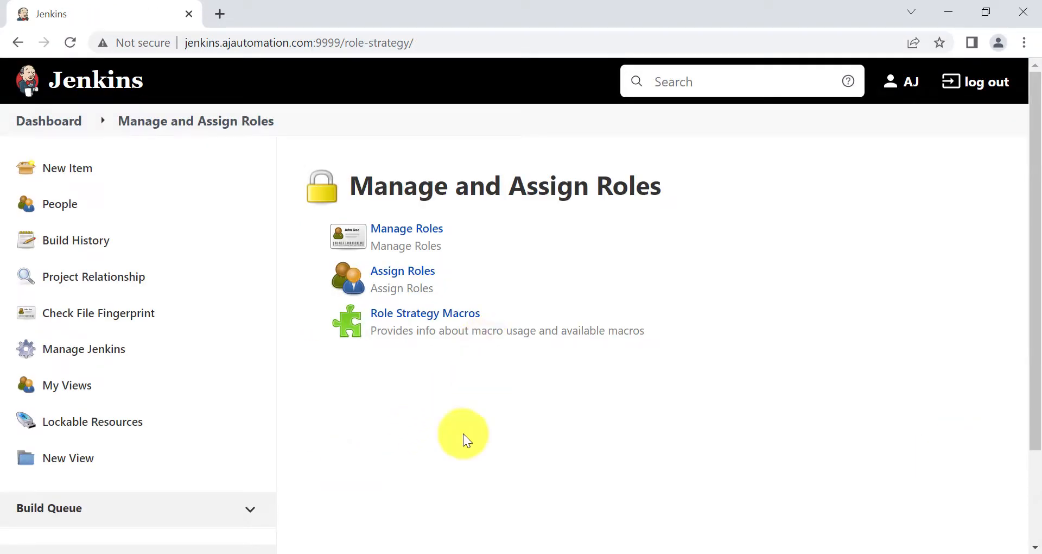
# As the dev user, reload dev2 and open qa-team > qa1, then return to the admin session
pyautogui.click(570, 553)
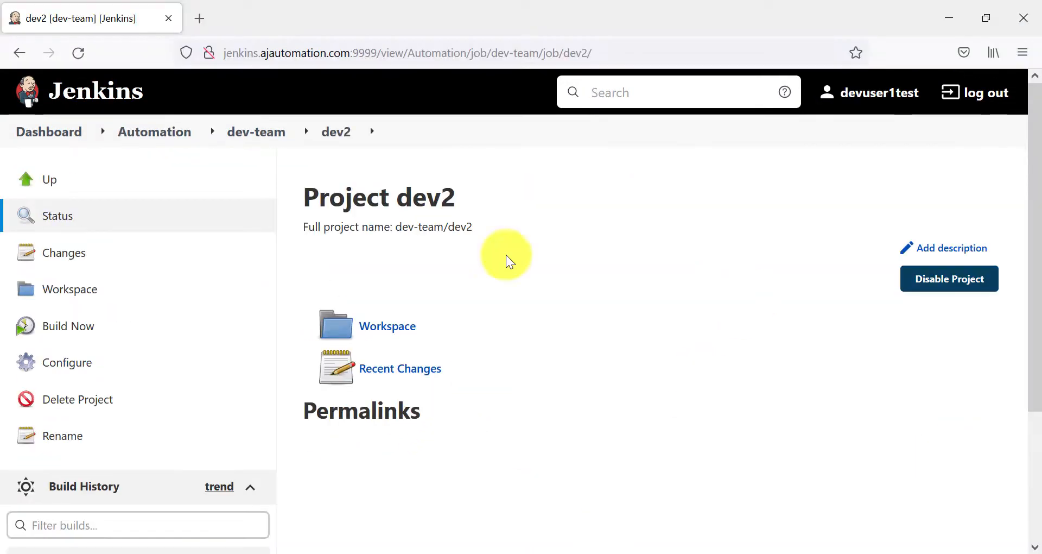
pyautogui.click(78, 54)
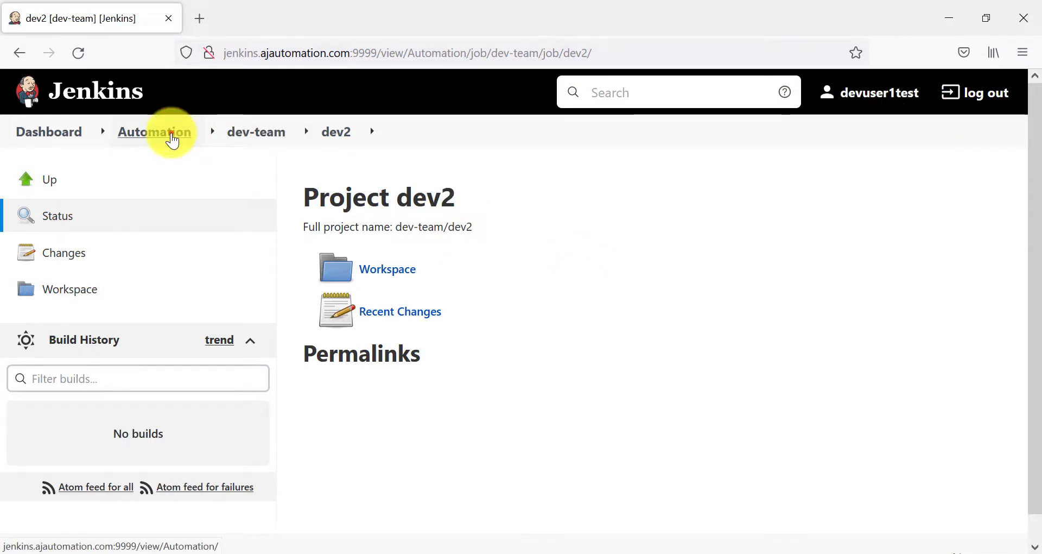
pyautogui.click(173, 140)
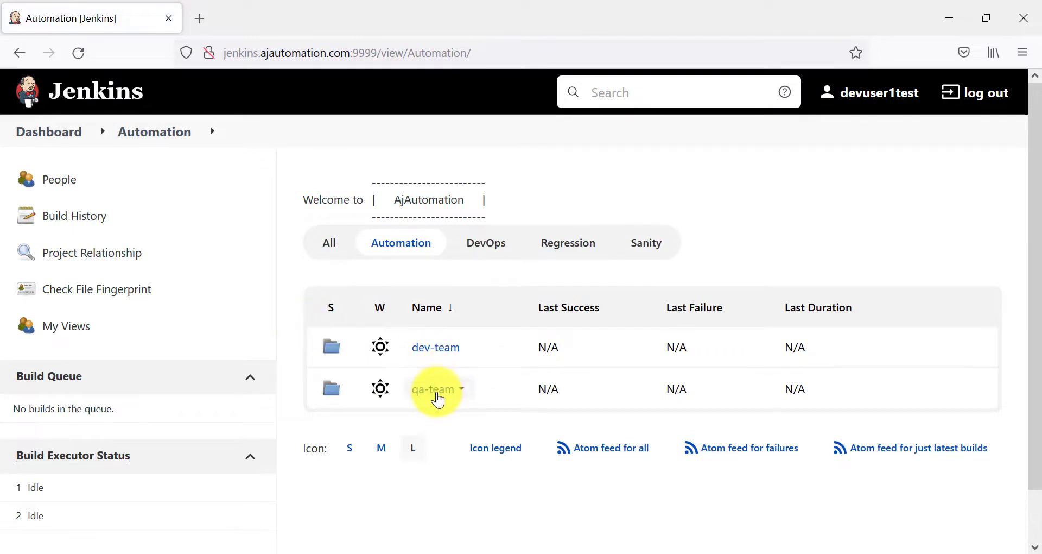
pyautogui.click(438, 397)
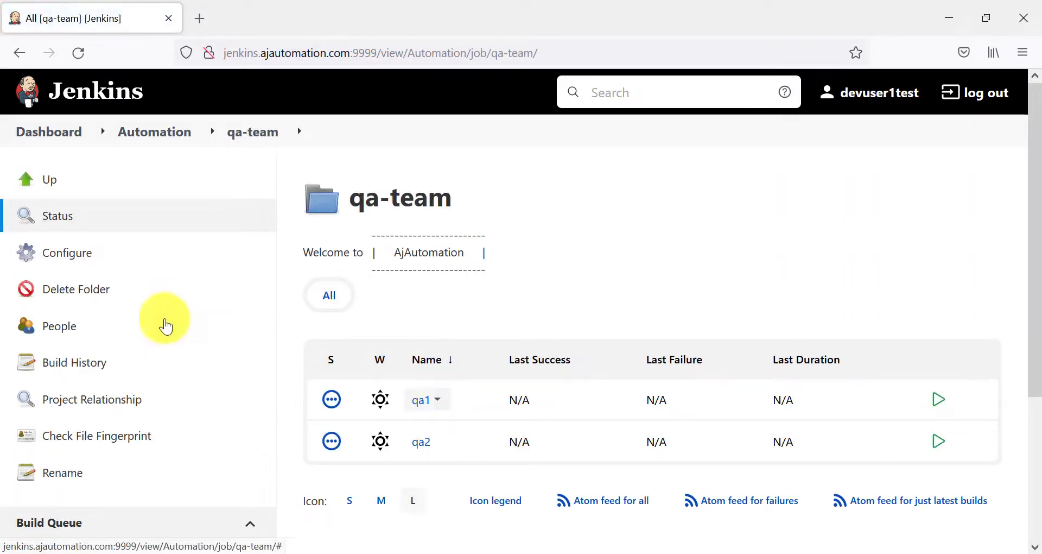
pyautogui.click(420, 400)
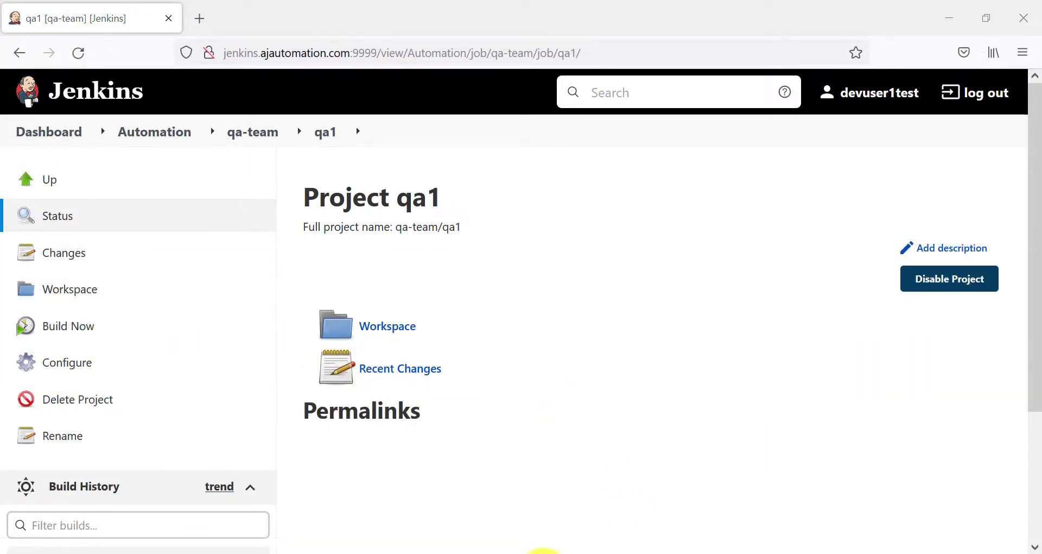
pyautogui.click(440, 524)
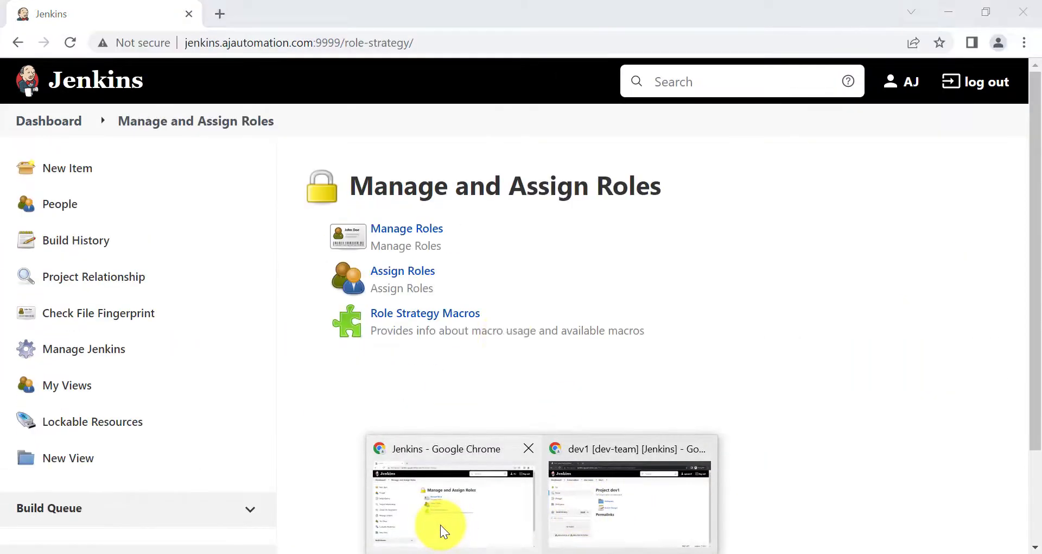
# Review the Item roles table: first dev user holds QA, second dev user holds DEV
pyautogui.click(401, 274)
pyautogui.scroll(-5, 426, 432)
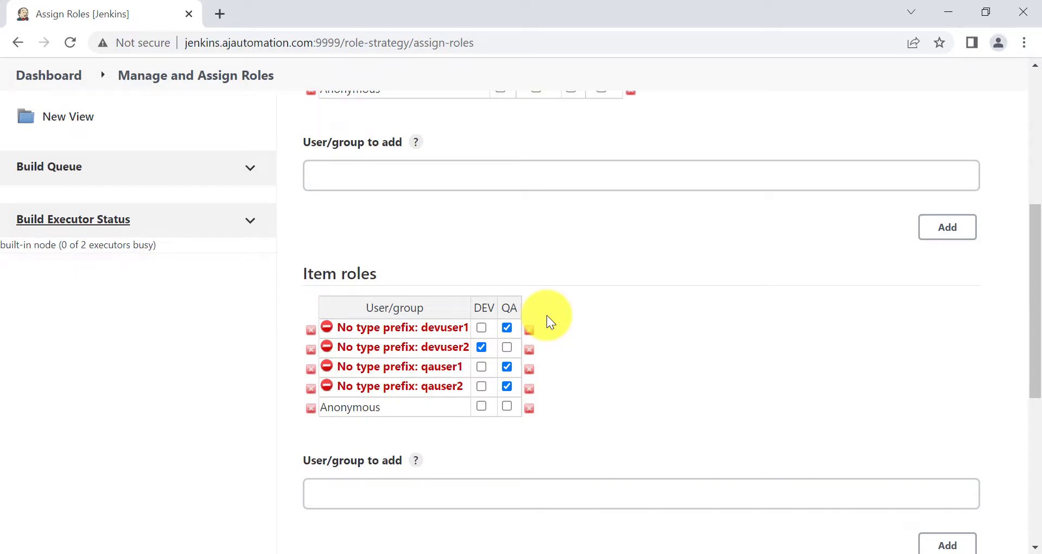
pyautogui.scroll(6, 582, 382)
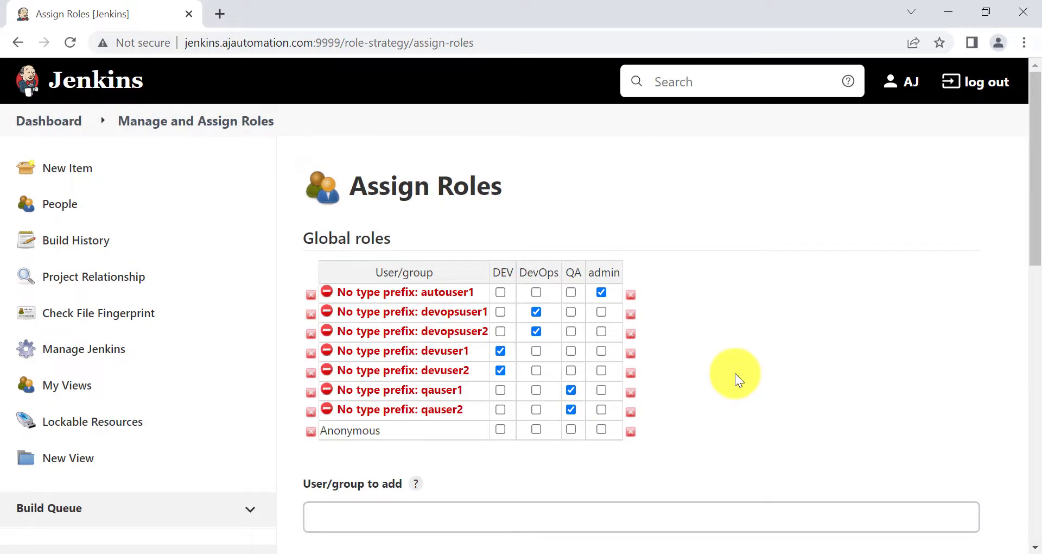
pyautogui.scroll(-7, 735, 373)
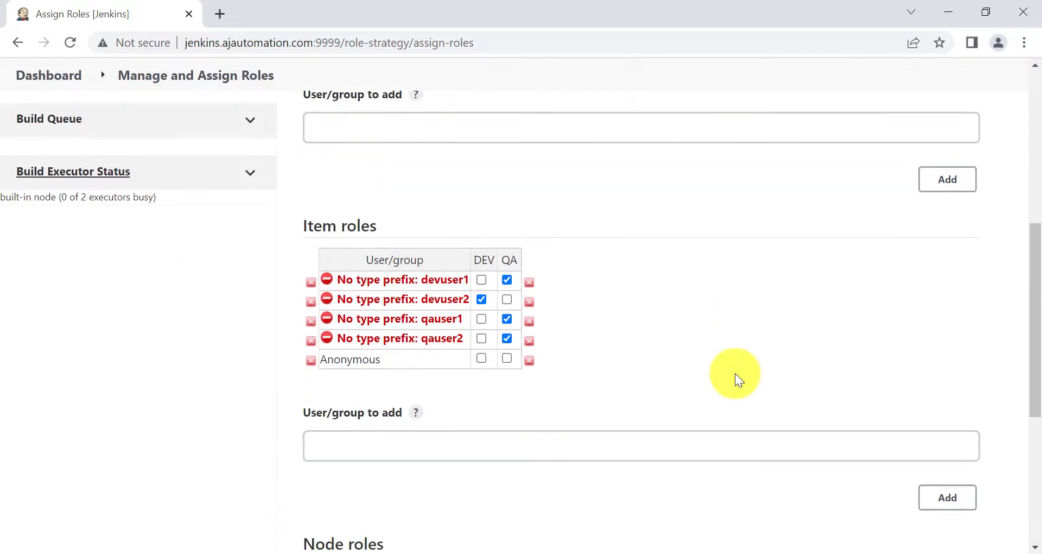
pyautogui.scroll(6, 735, 373)
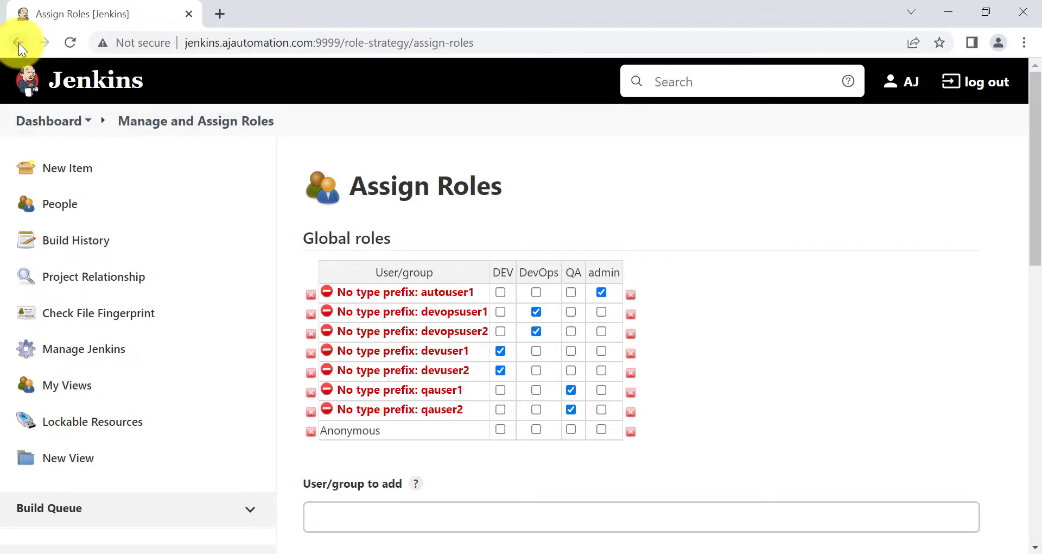
# Browse Manage Roles: DEV 'dev.*' and QA 'qa.*' item roles, down to the empty Node roles table
pyautogui.click(19, 43)
pyautogui.click(402, 228)
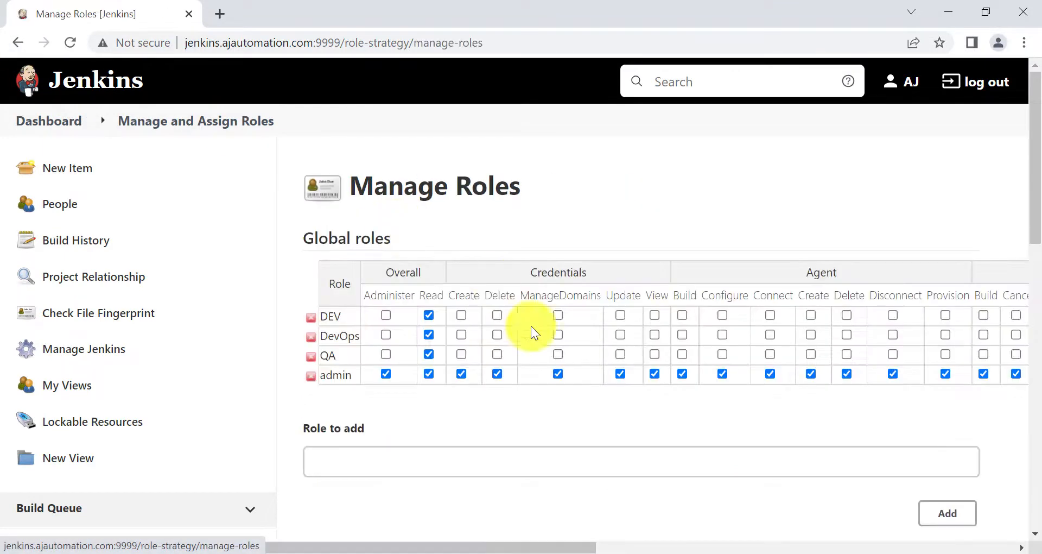
pyautogui.hscroll(6, 831, 308)
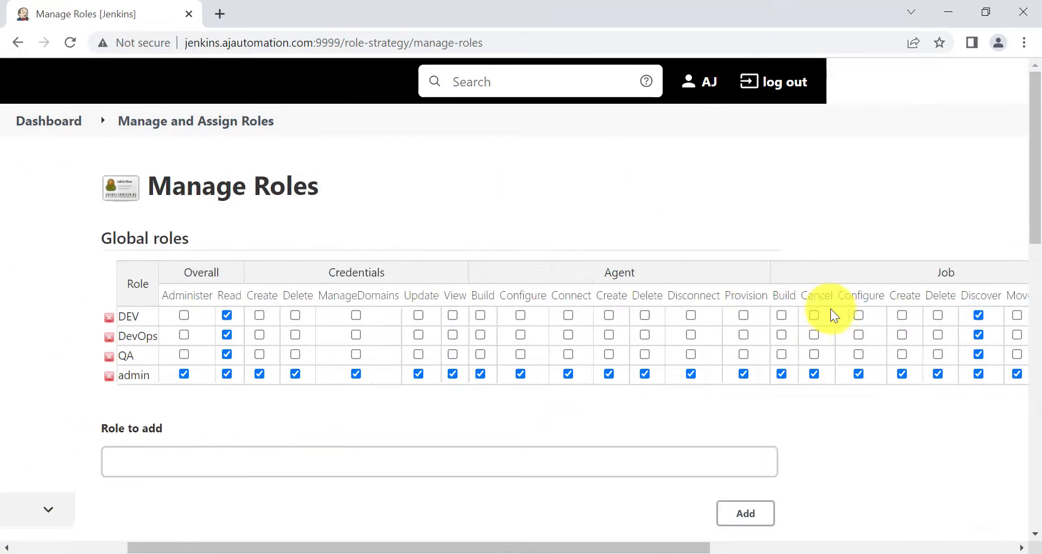
pyautogui.hscroll(-2, 510, 317)
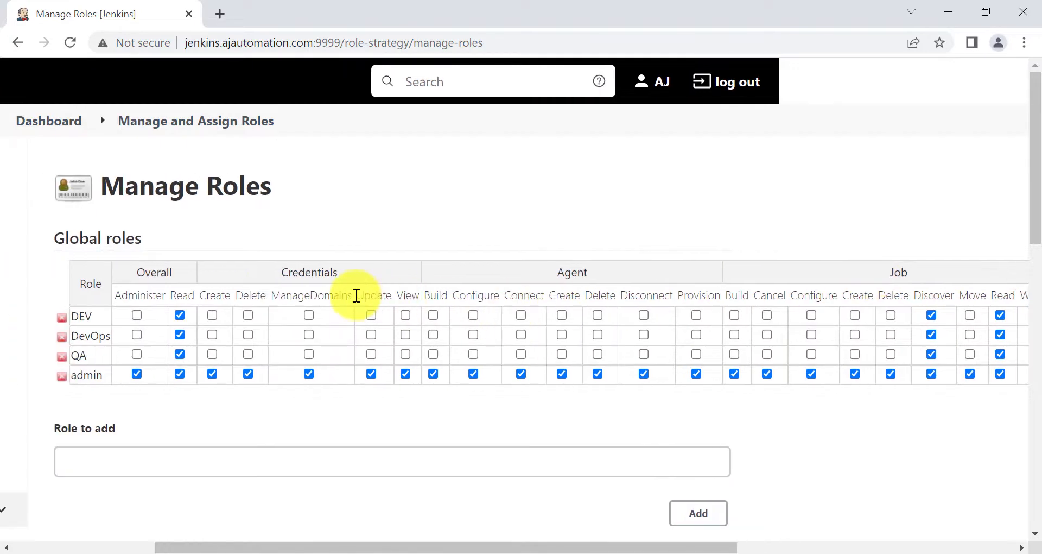
pyautogui.moveTo(314, 286)
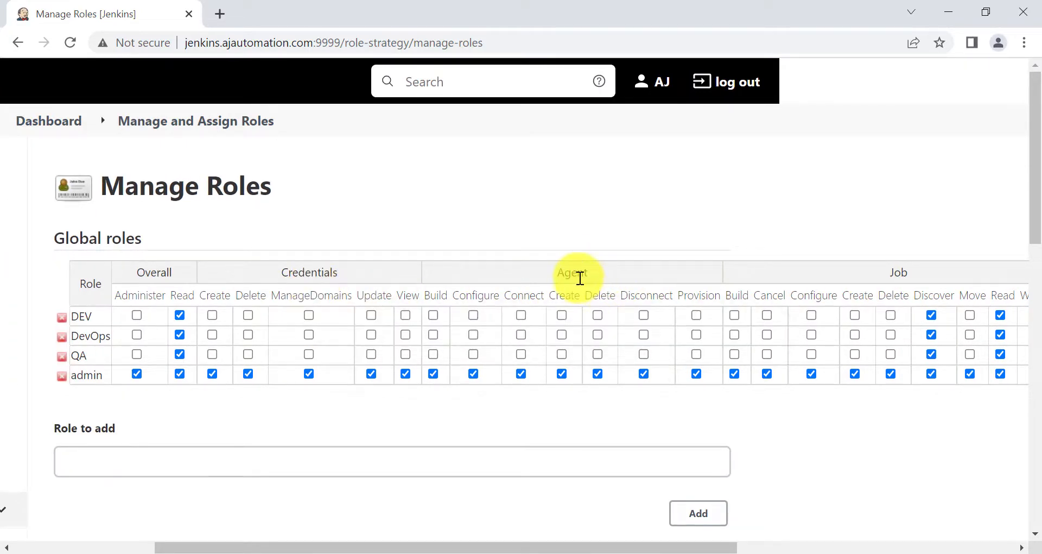
pyautogui.hscroll(9, 644, 303)
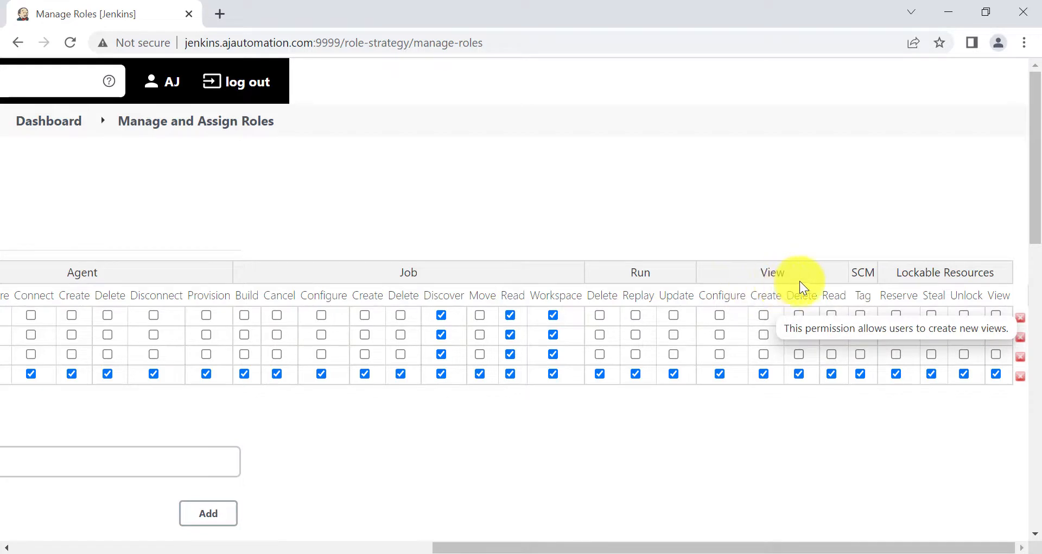
pyautogui.scroll(-5, 614, 441)
pyautogui.hscroll(-10, 613, 441)
pyautogui.hscroll(-3, 634, 437)
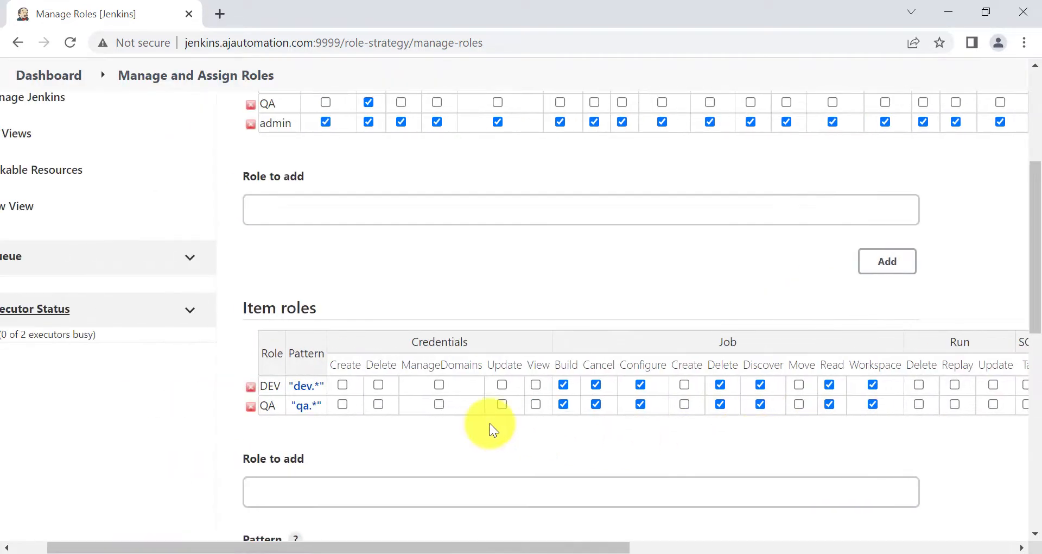
pyautogui.scroll(3, 490, 422)
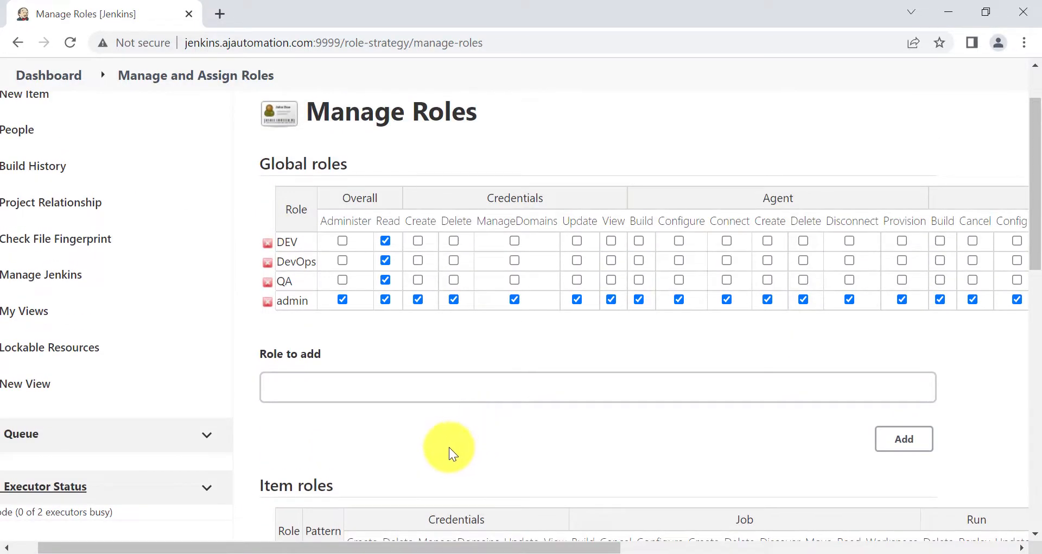
pyautogui.scroll(-5, 449, 447)
pyautogui.scroll(-5, 448, 447)
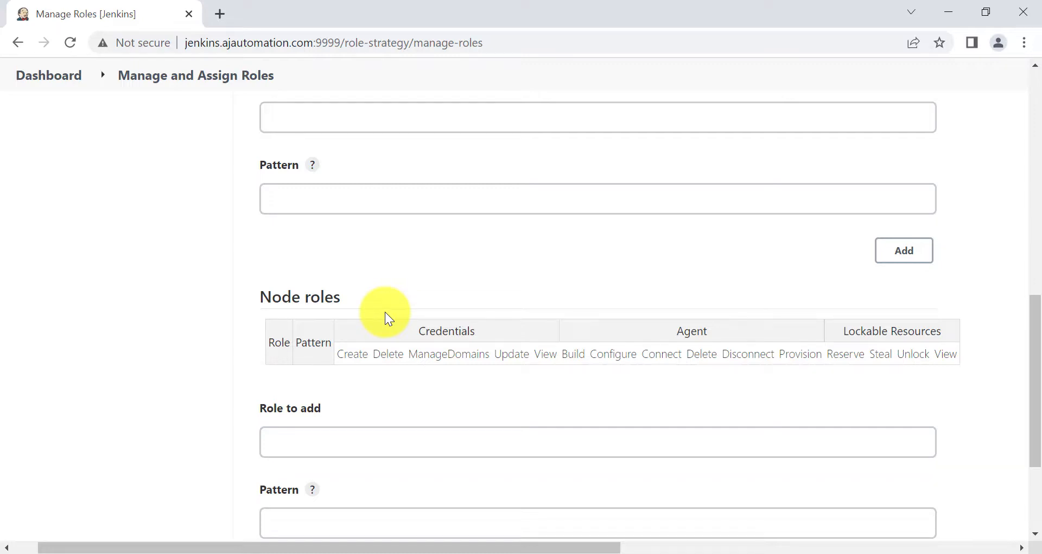
# Leave the Node roles name and pattern fields empty, then bring up the Jenkins Sessions notes
pyautogui.click(355, 433)
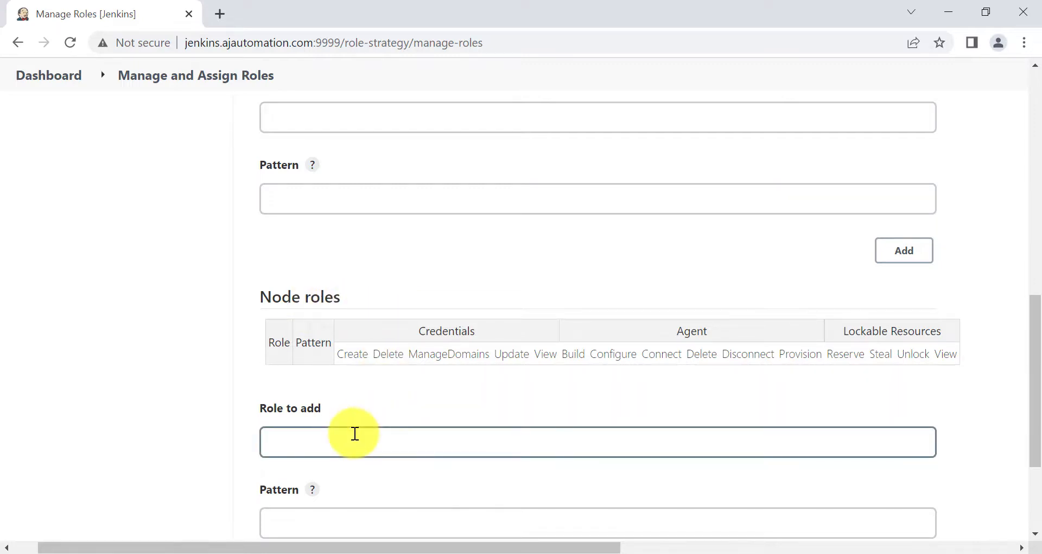
pyautogui.scroll(-2, 355, 433)
pyautogui.click(356, 417)
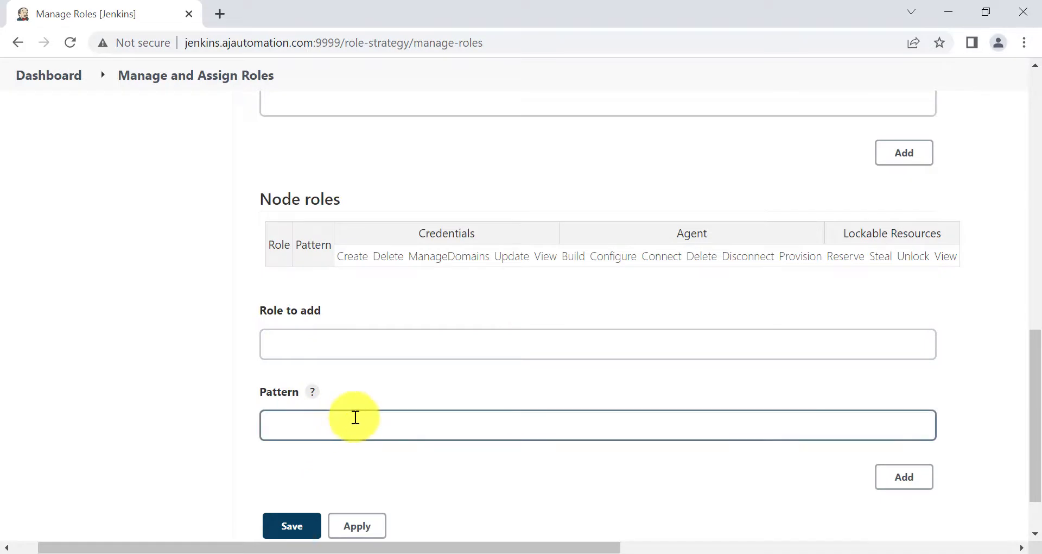
pyautogui.click(479, 347)
pyautogui.click(396, 468)
pyautogui.click(330, 424)
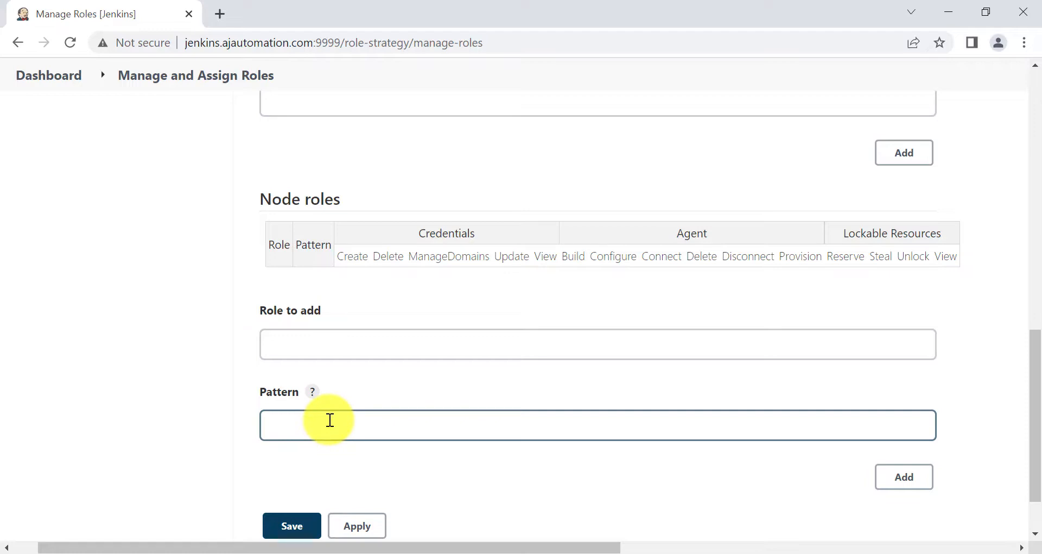
pyautogui.click(464, 503)
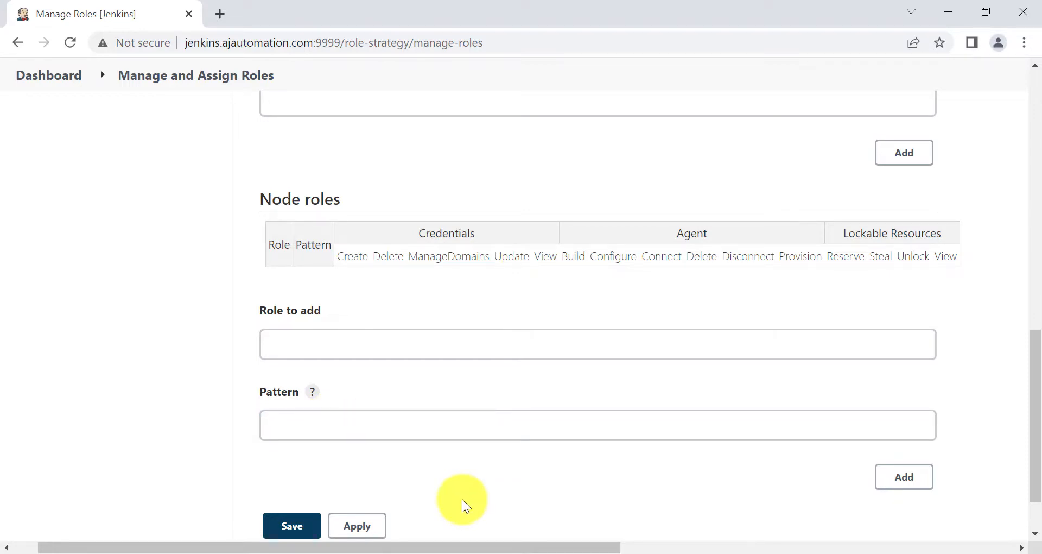
pyautogui.click(337, 424)
pyautogui.click(264, 353)
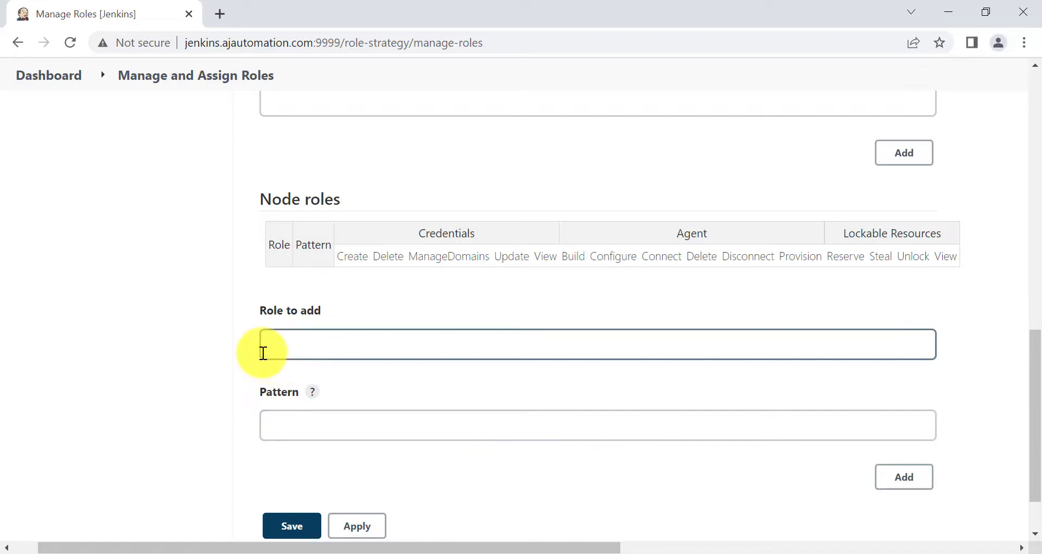
pyautogui.click(262, 323)
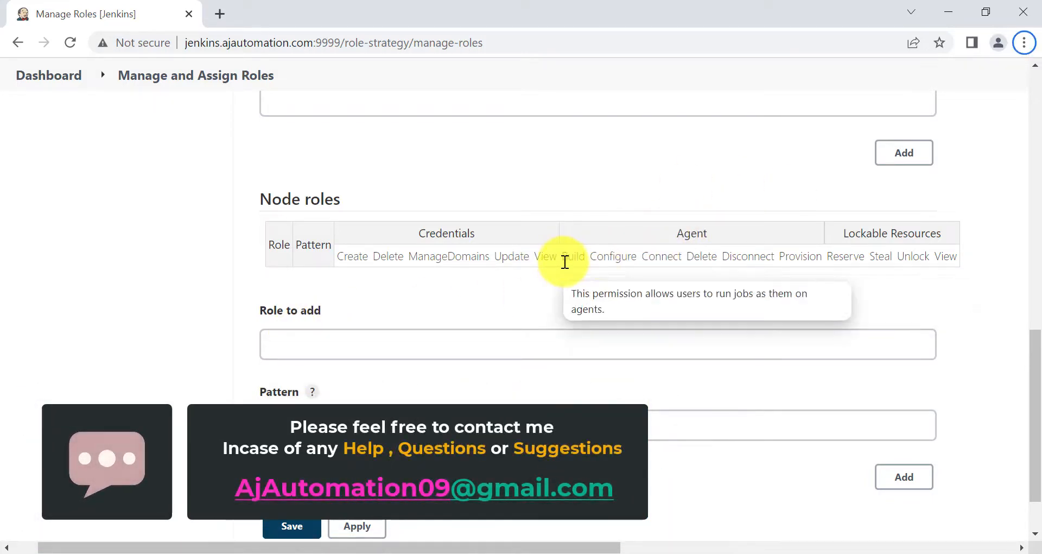
pyautogui.scroll(15, 517, 331)
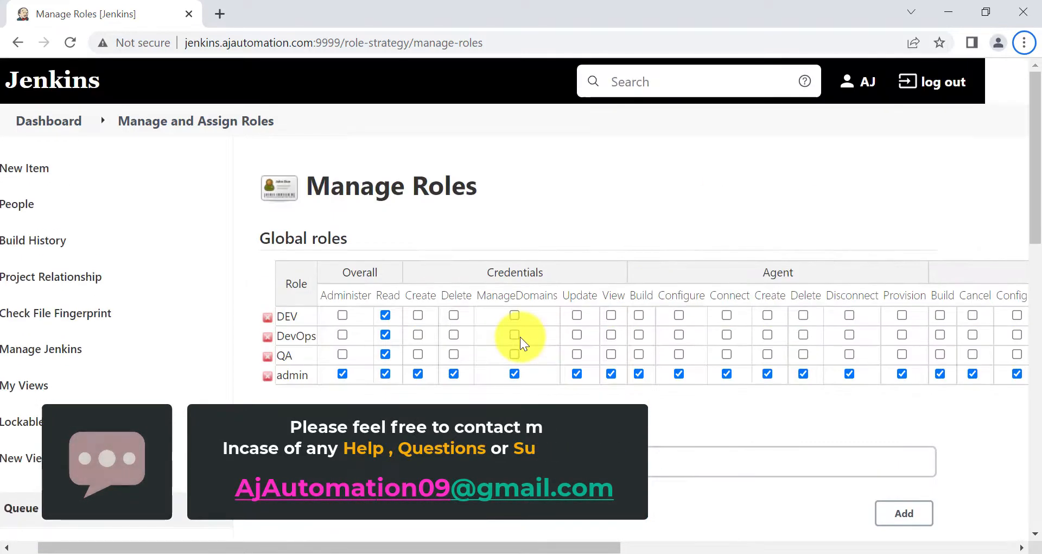
pyautogui.click(620, 552)
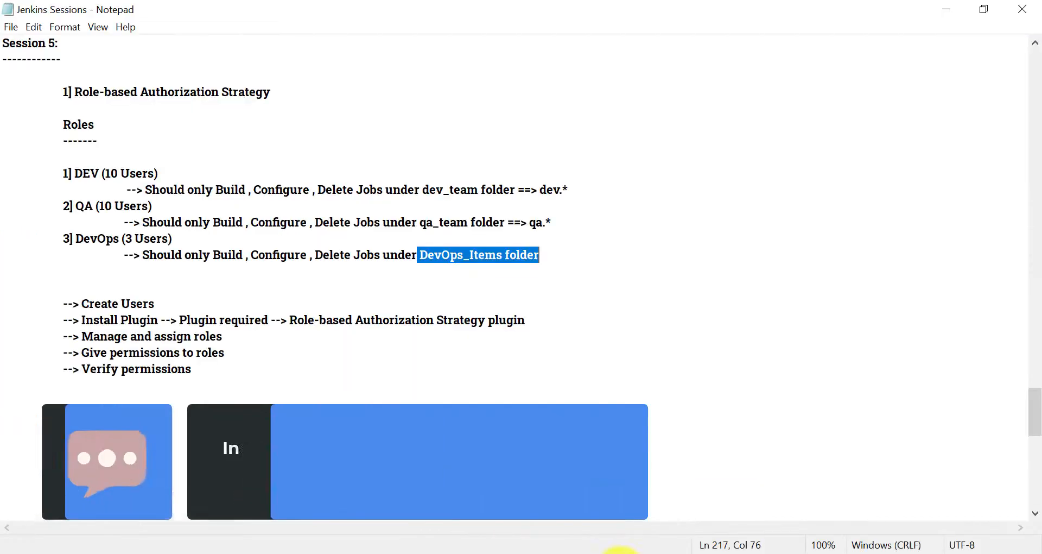